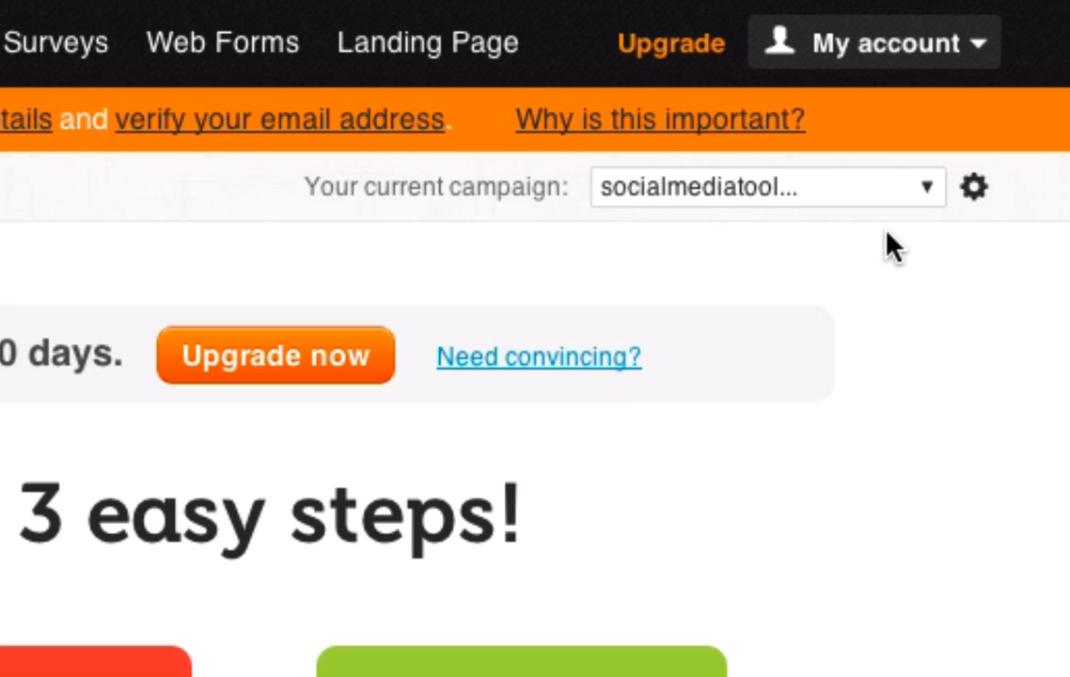
- Go to the list of campaigns and start creating a new campaign from there
click(927, 198)
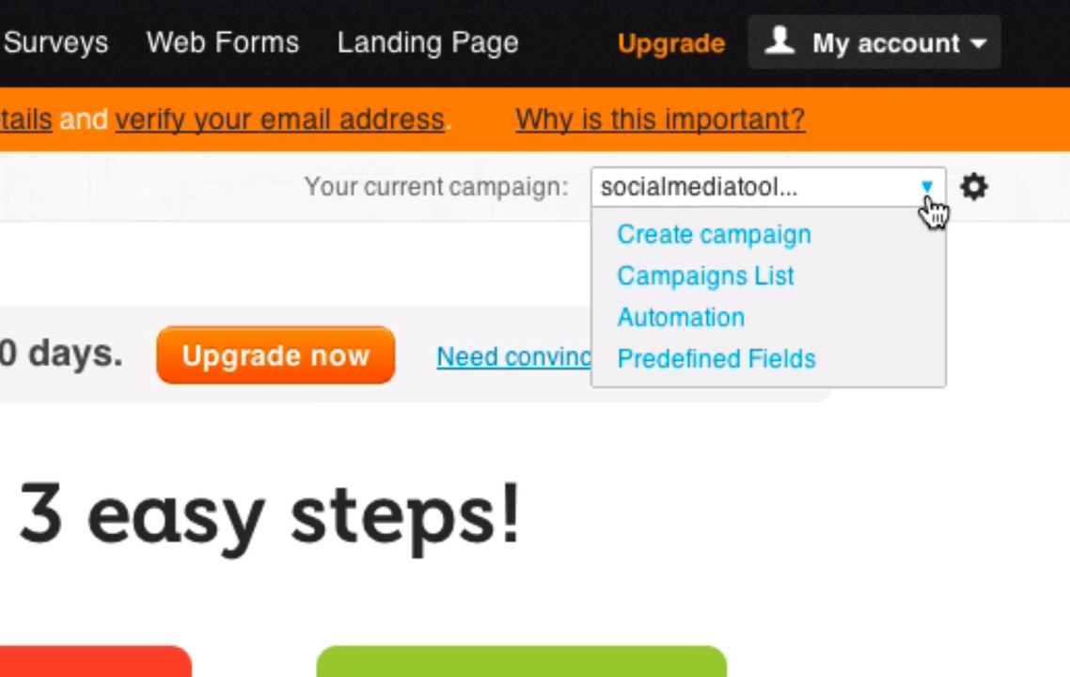
click(713, 282)
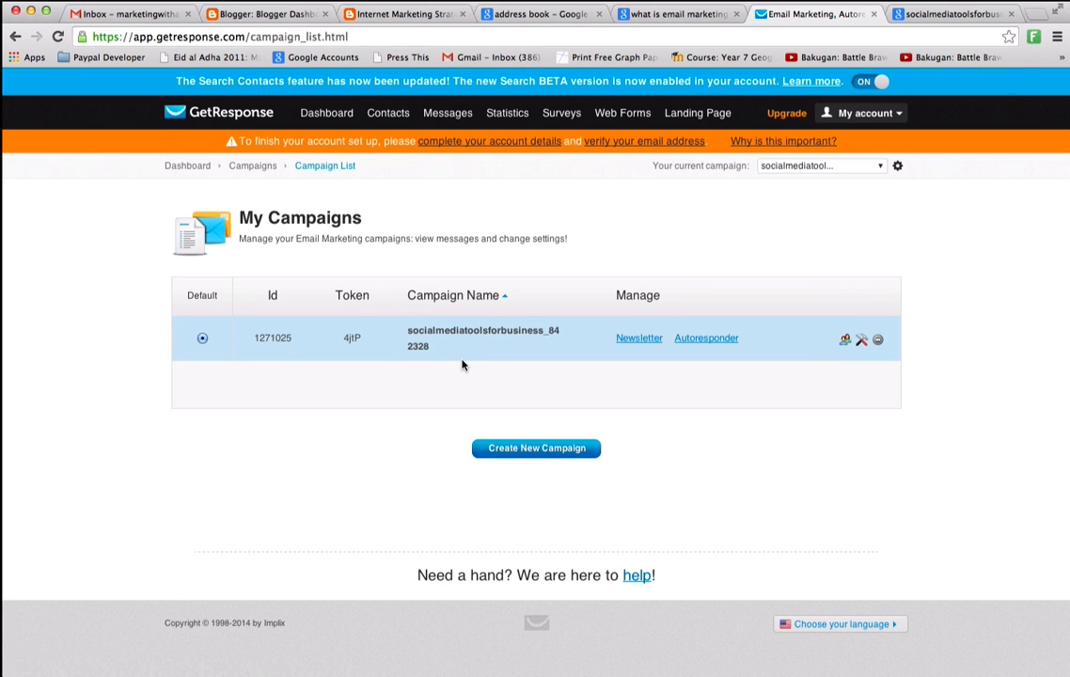
click(531, 452)
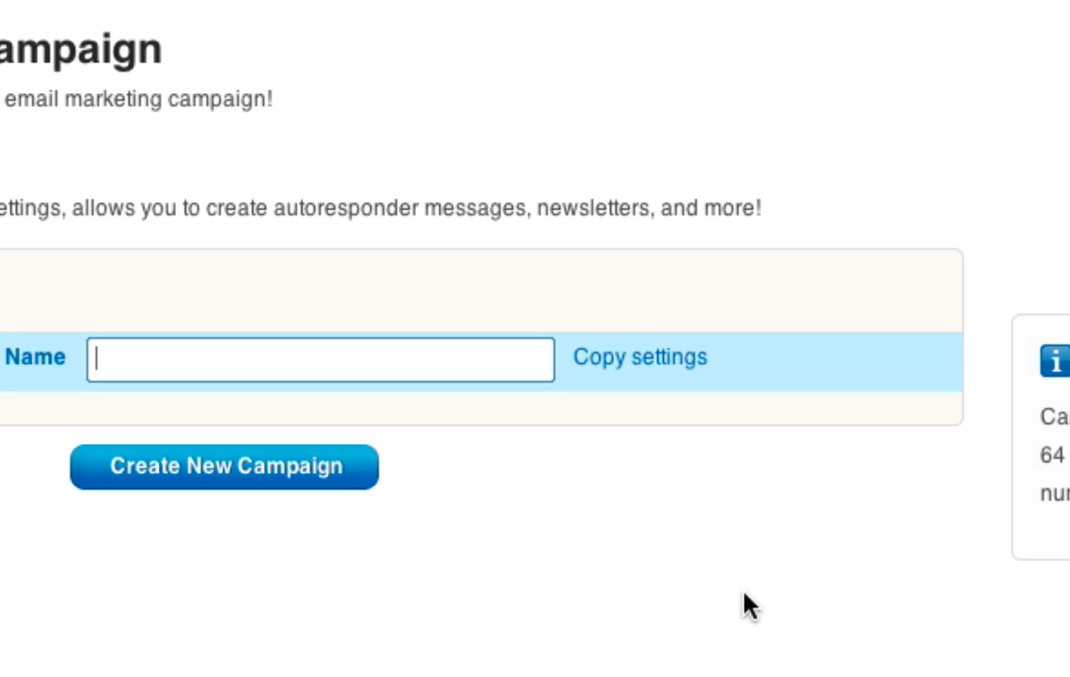
- Name the new campaign internet_marketing_training_videos and create it
text(inter)
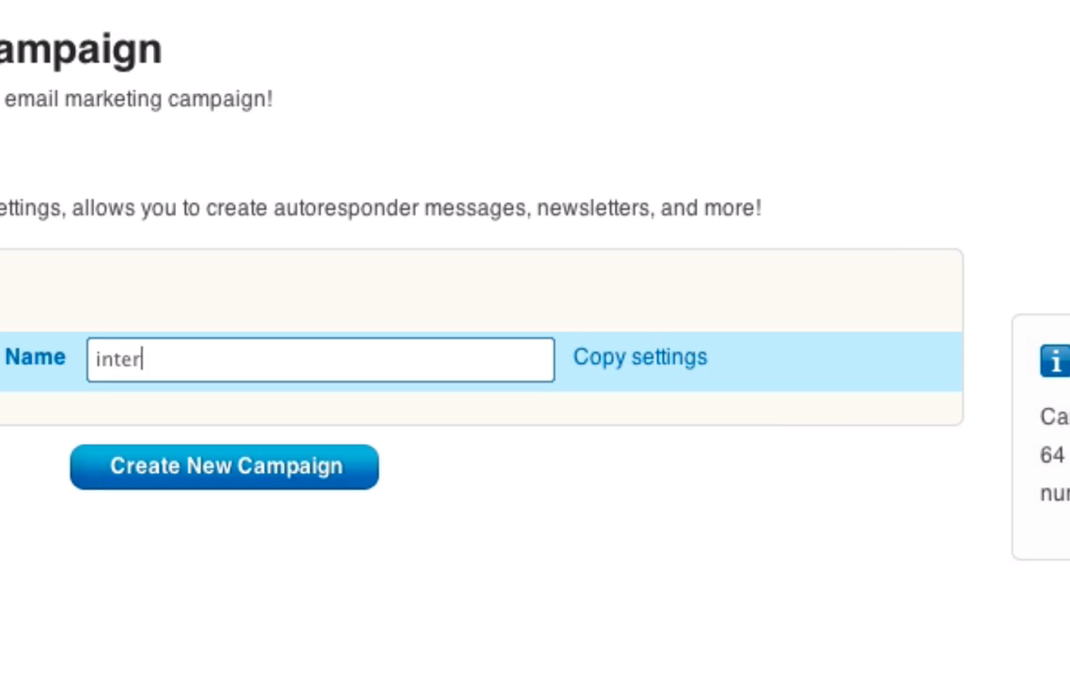
text(enet_market)
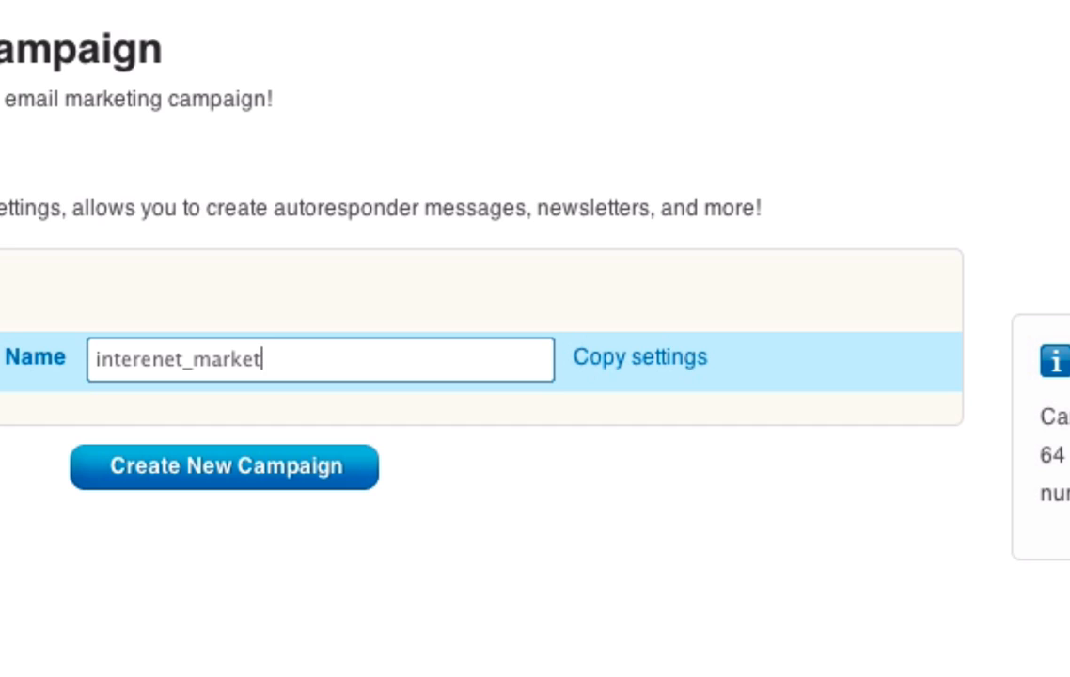
text(ing_training_viud)
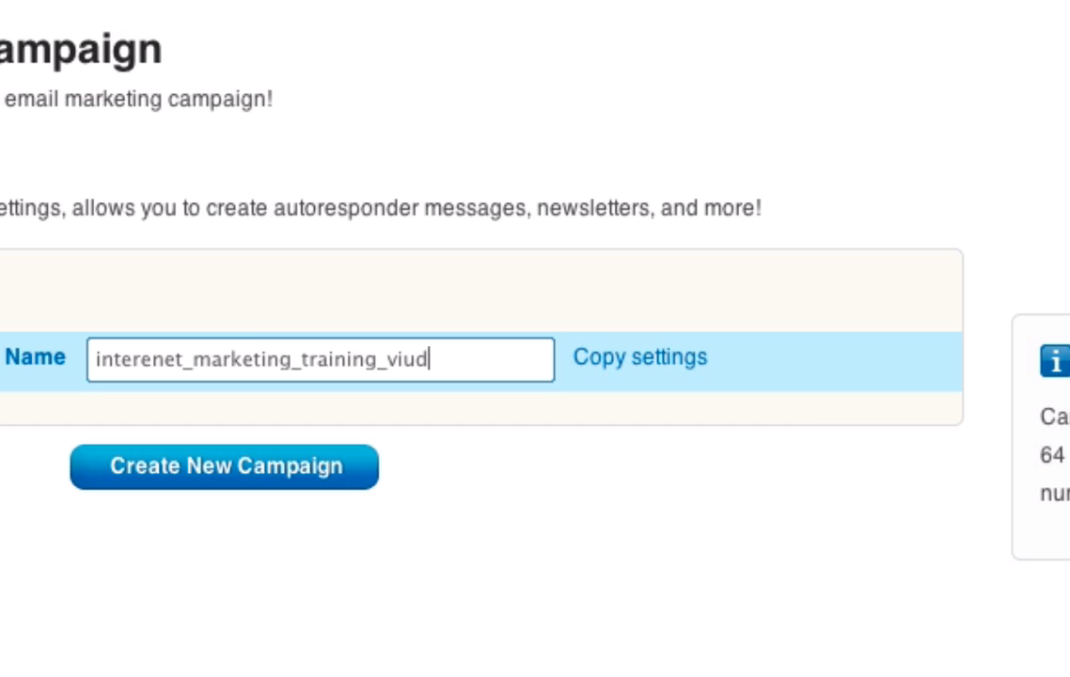
key(BackSpace)
key(BackSpace)
text(deos)
click(152, 359)
key(BackSpace)
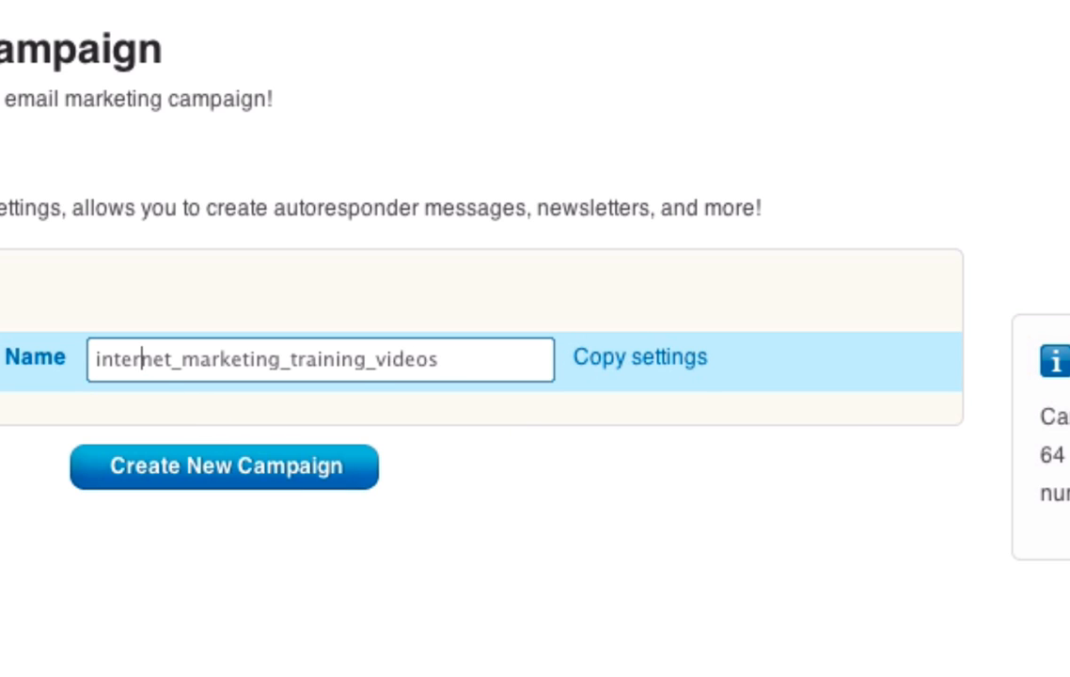
key(Tab)
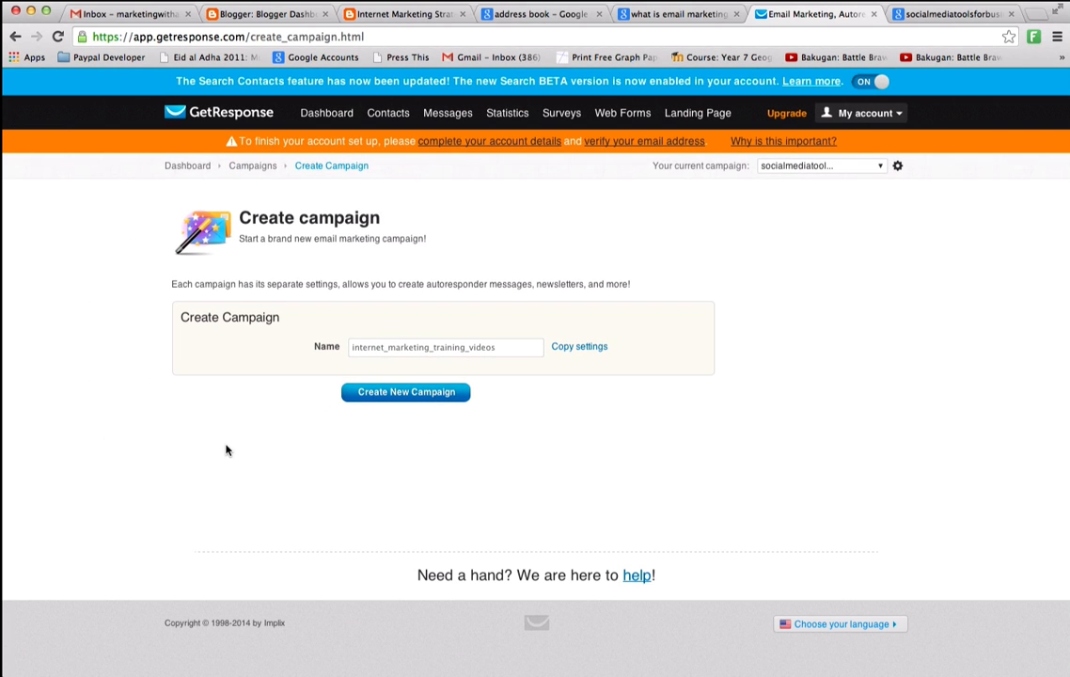
click(499, 349)
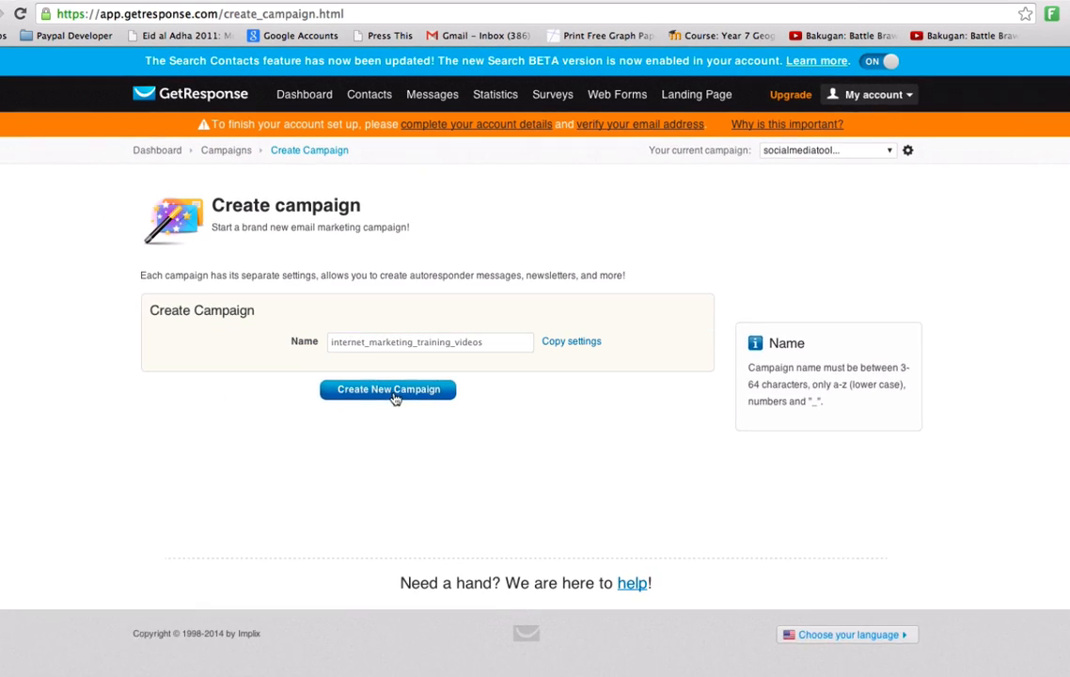
click(220, 383)
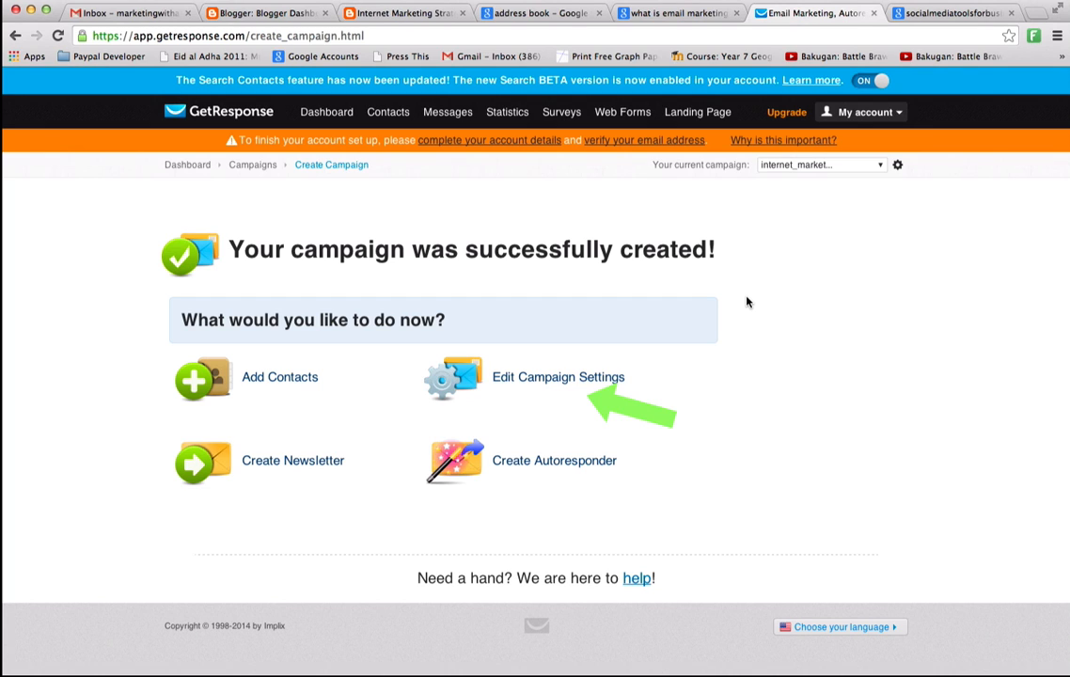
- Open the new campaign's settings and turn off subscriber sign-up notifications
click(546, 379)
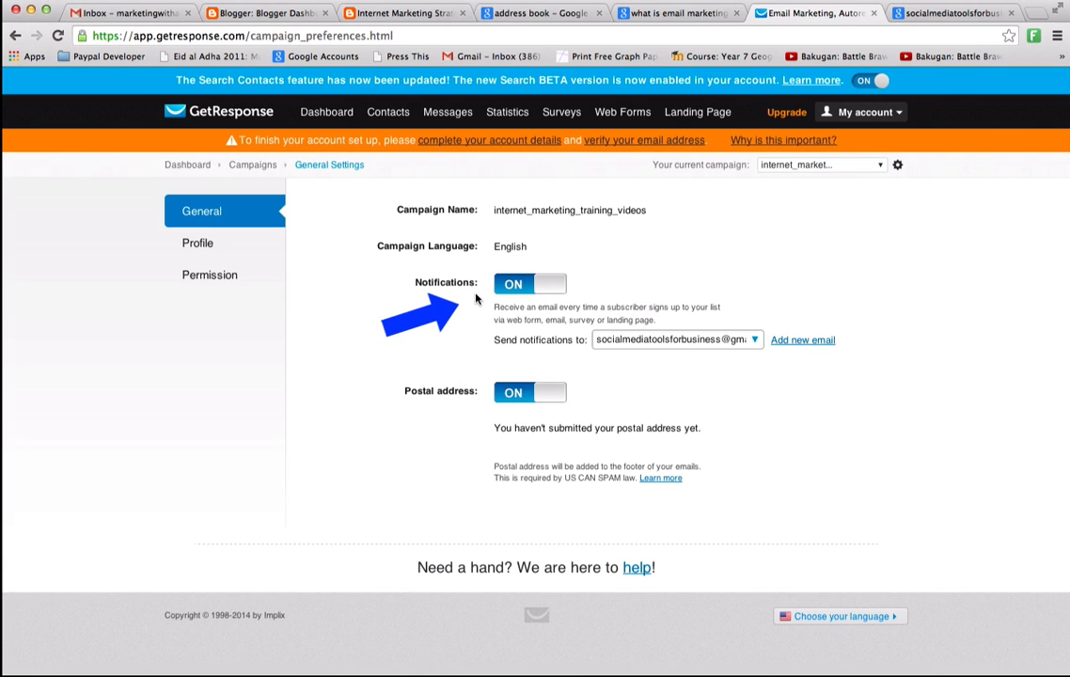
click(504, 293)
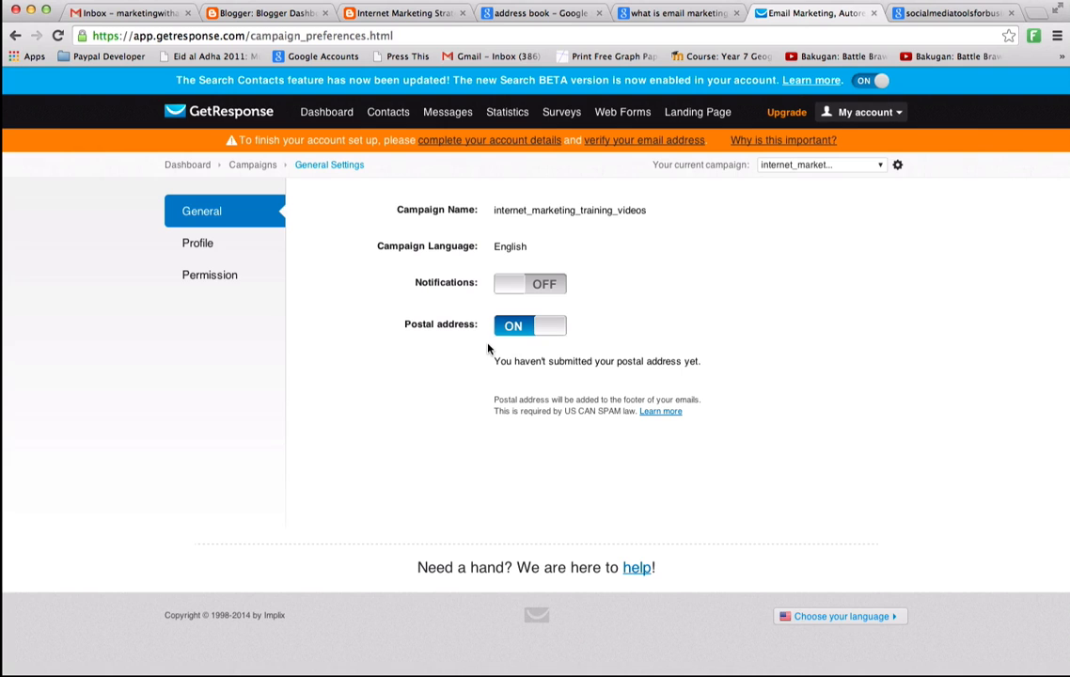
click(204, 247)
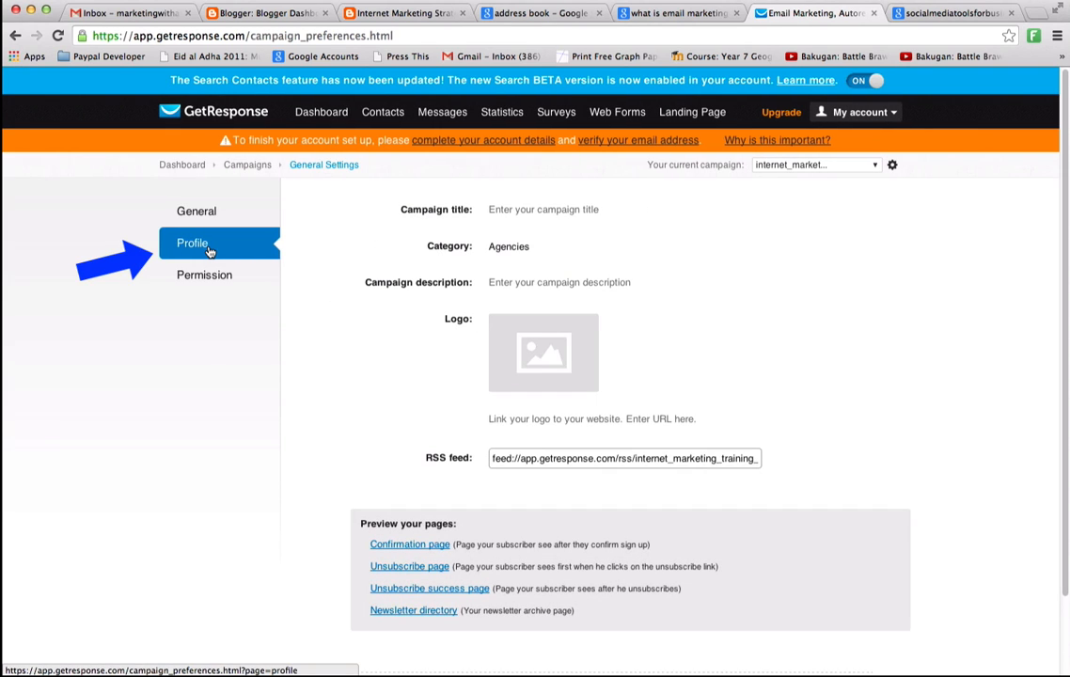
click(591, 216)
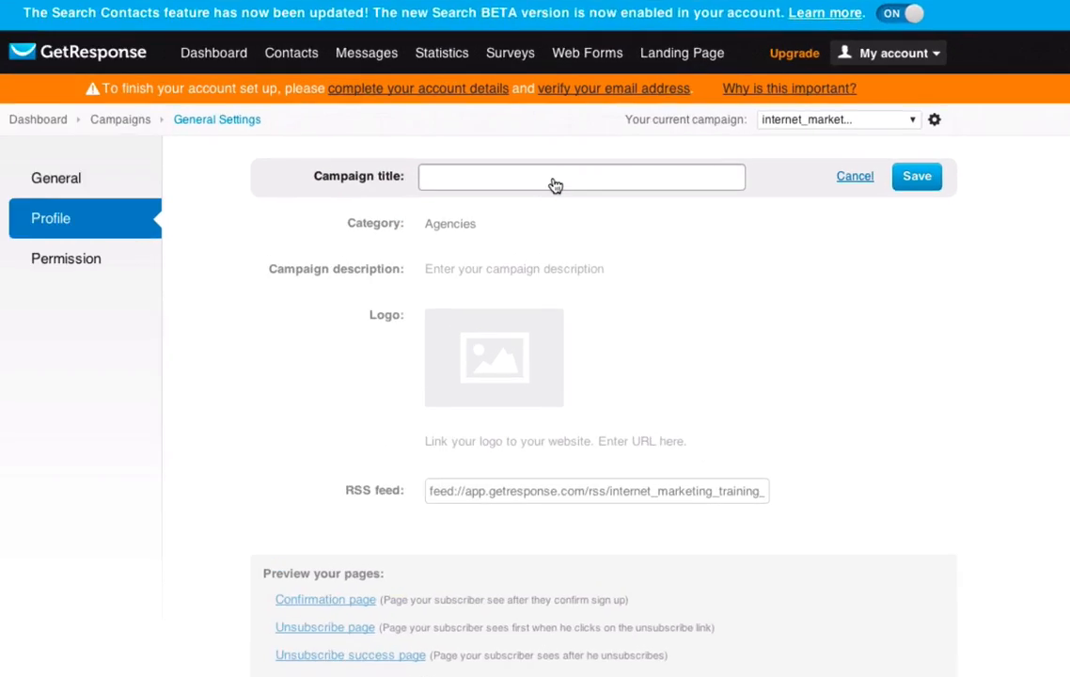
text(Interent)
key(BackSpace)
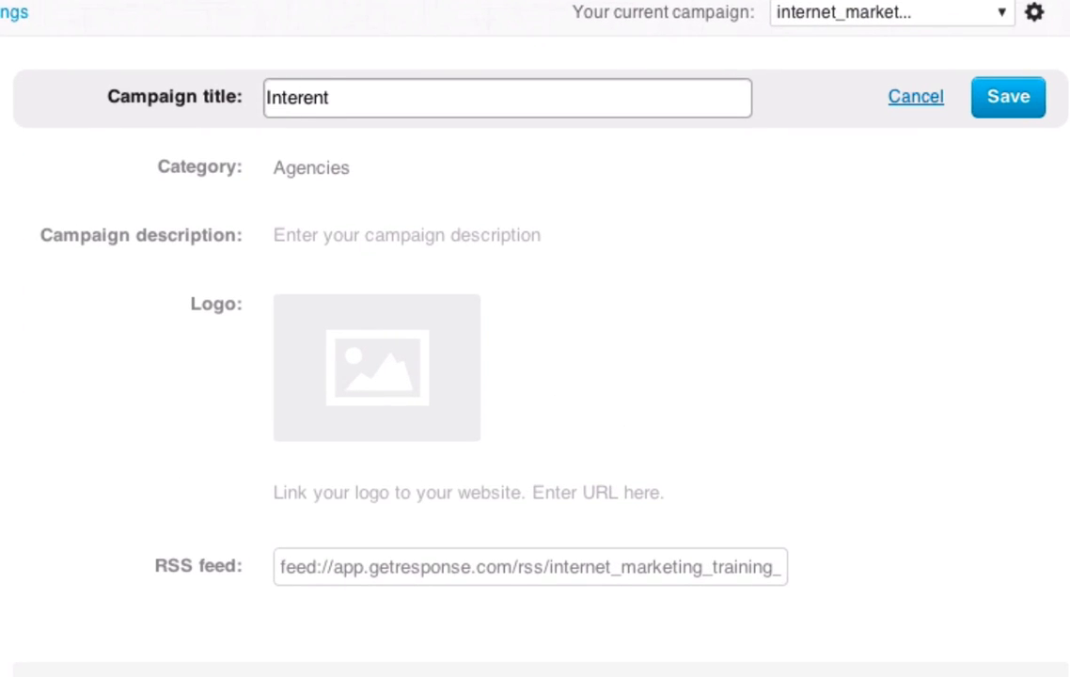
key(BackSpace)
key(BackSpace)
key(BackSpace)
text(net)
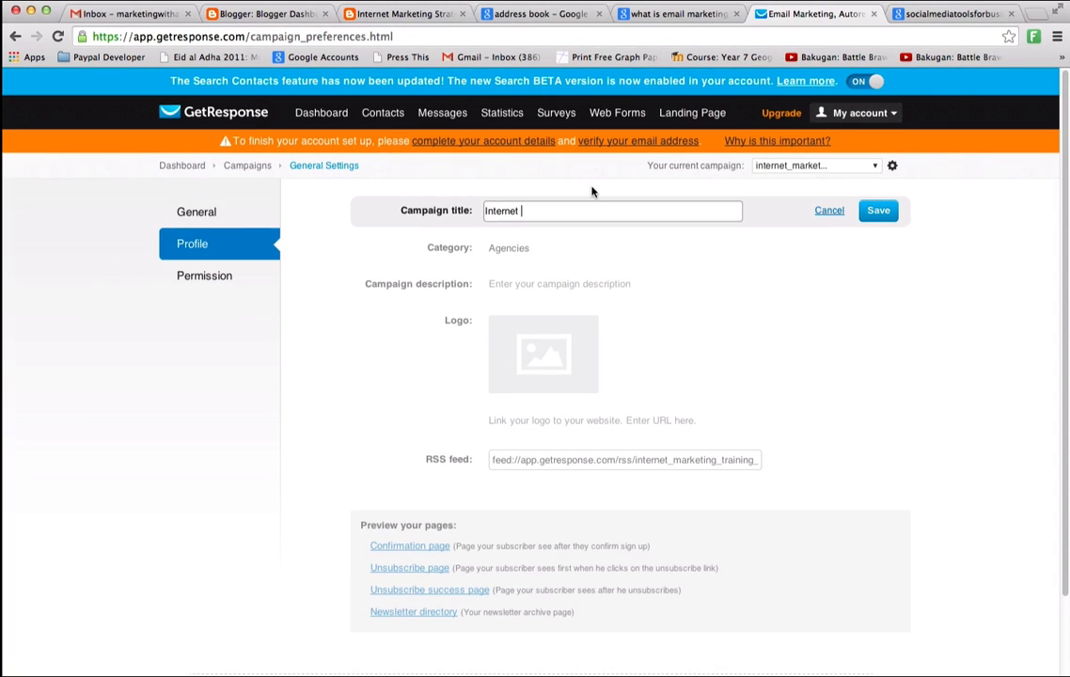
click(193, 220)
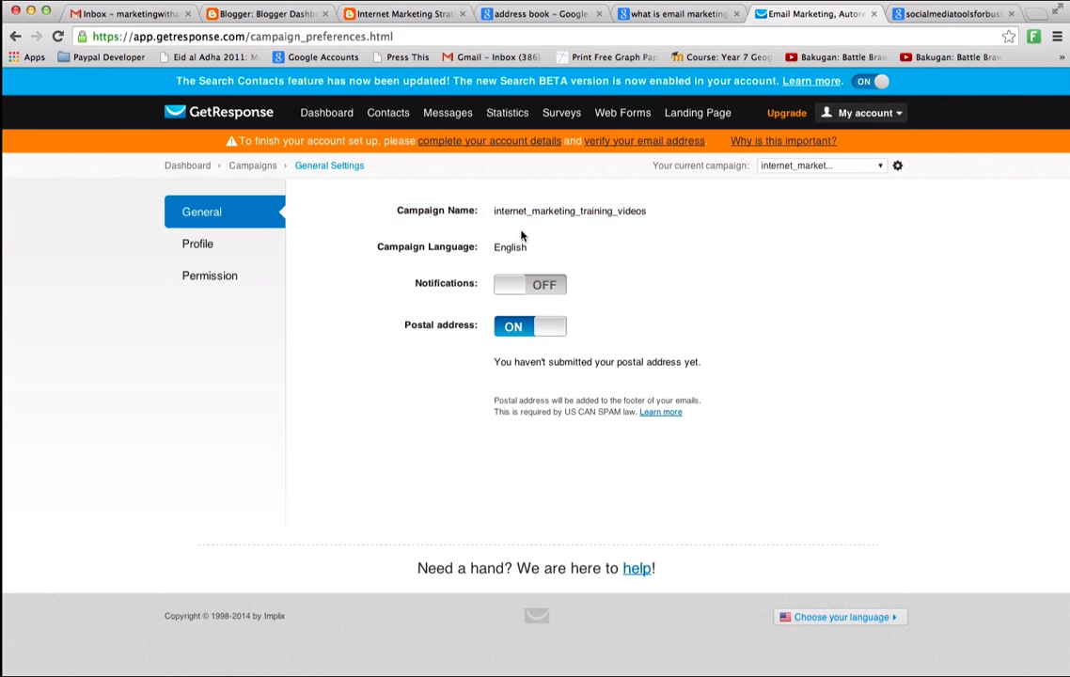
- In the campaign's profile settings, set the campaign title to "Internet Marketing Training Videos" and save it
click(193, 246)
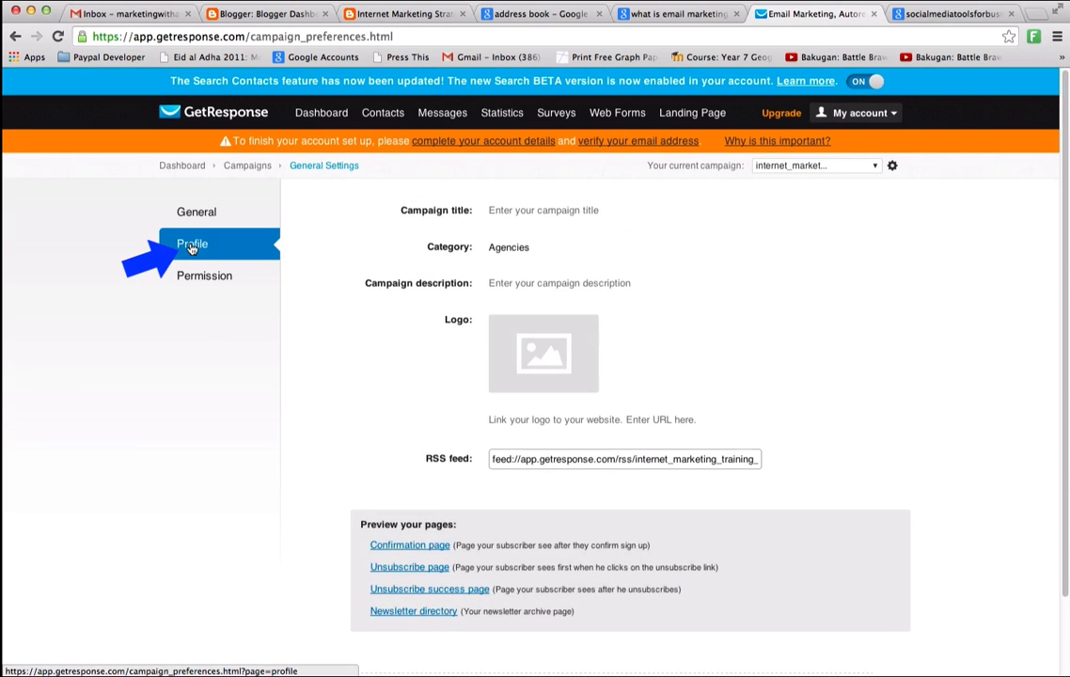
click(541, 222)
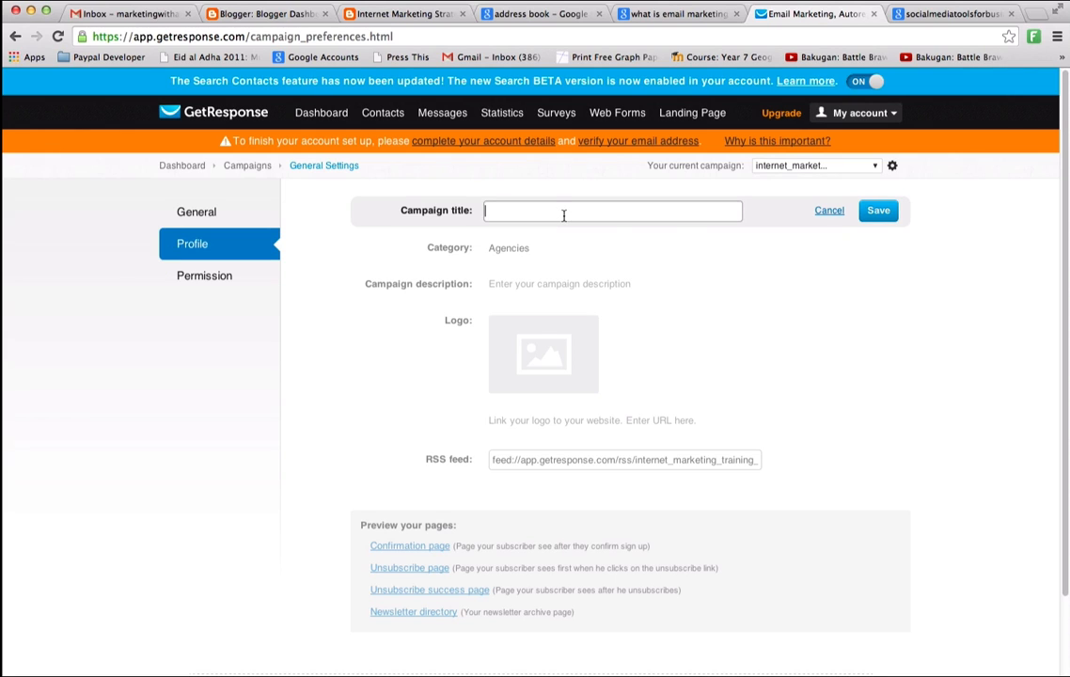
text(Inter)
text(ent)
key(BackSpace)
key(BackSpace)
key(BackSpace)
key(BackSpace)
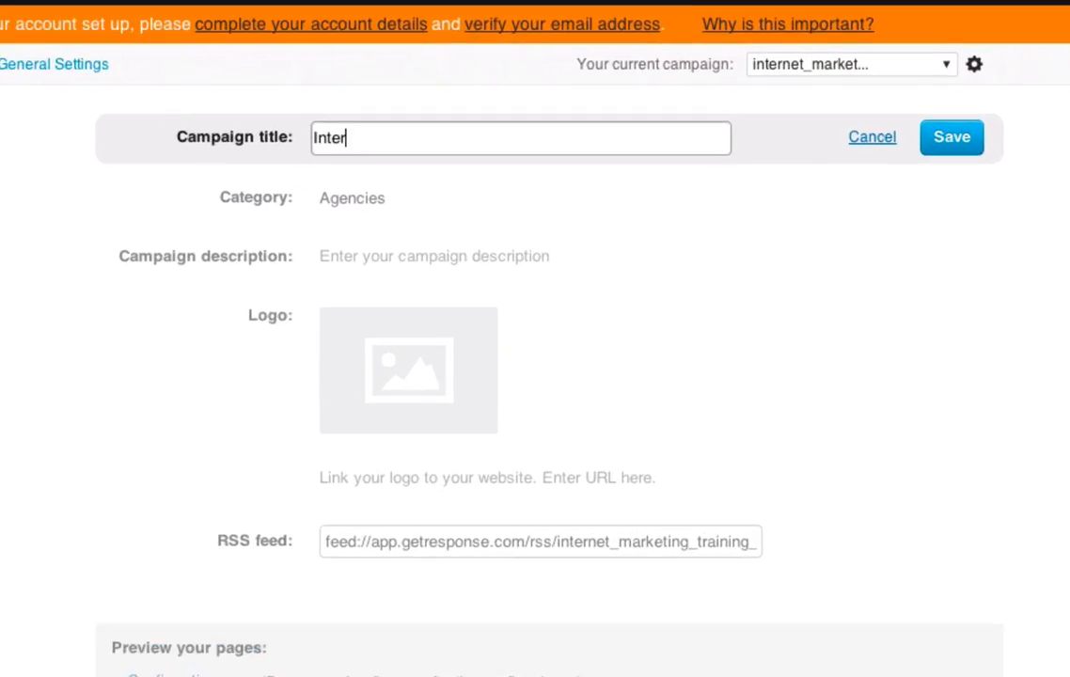
text(net )
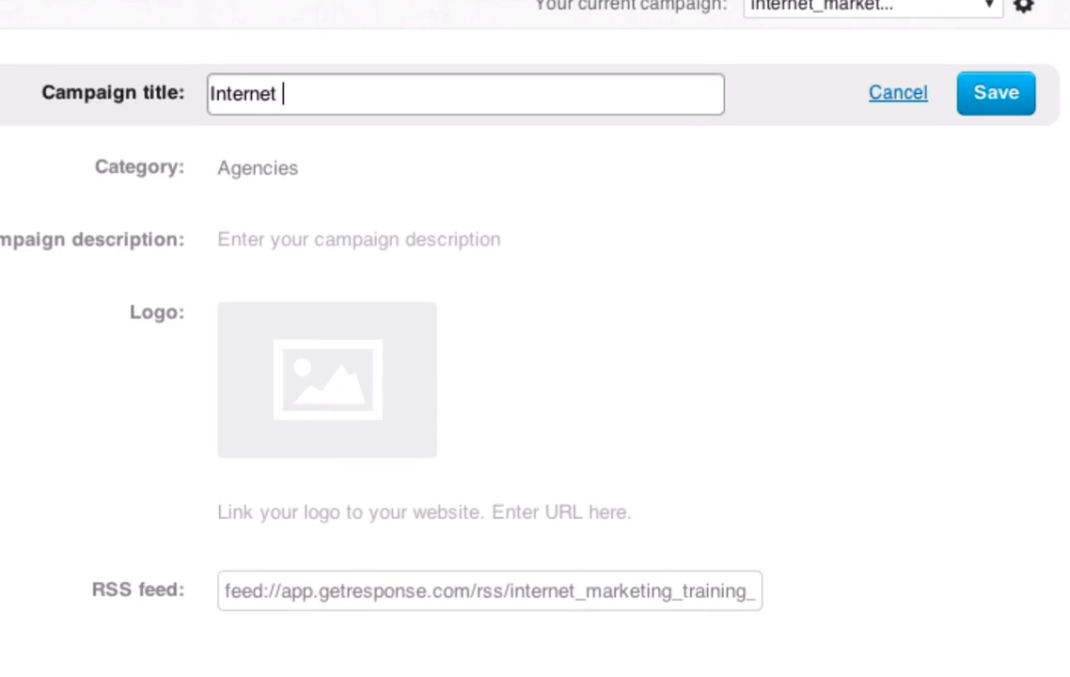
text(Marketing Training Ci)
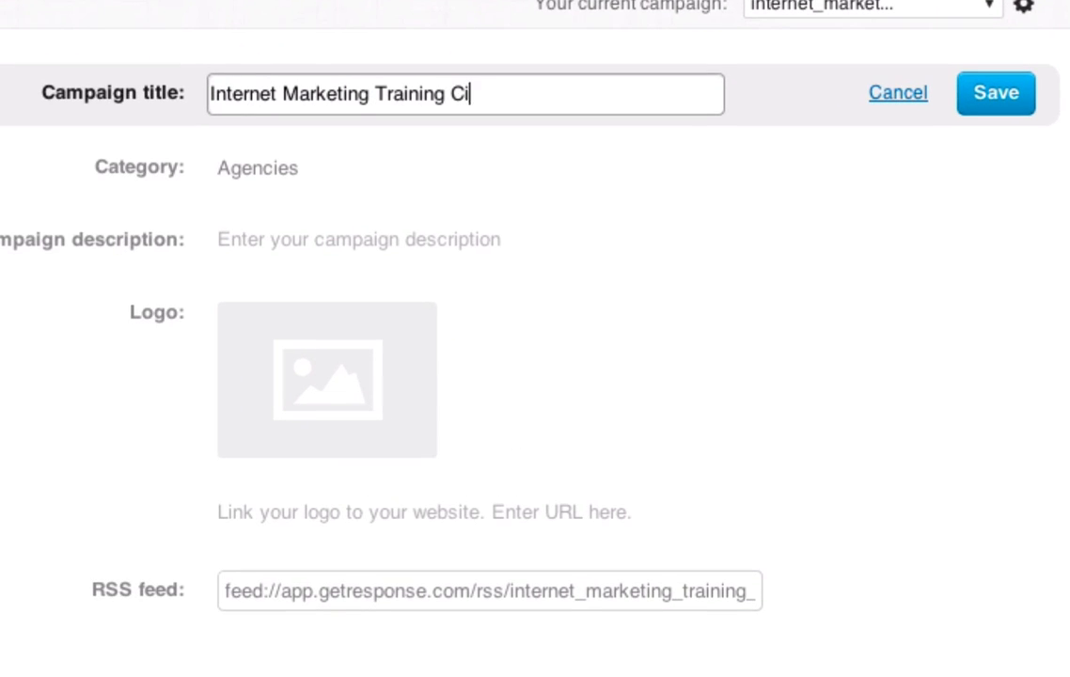
key(BackSpace)
key(BackSpace)
text(Videos)
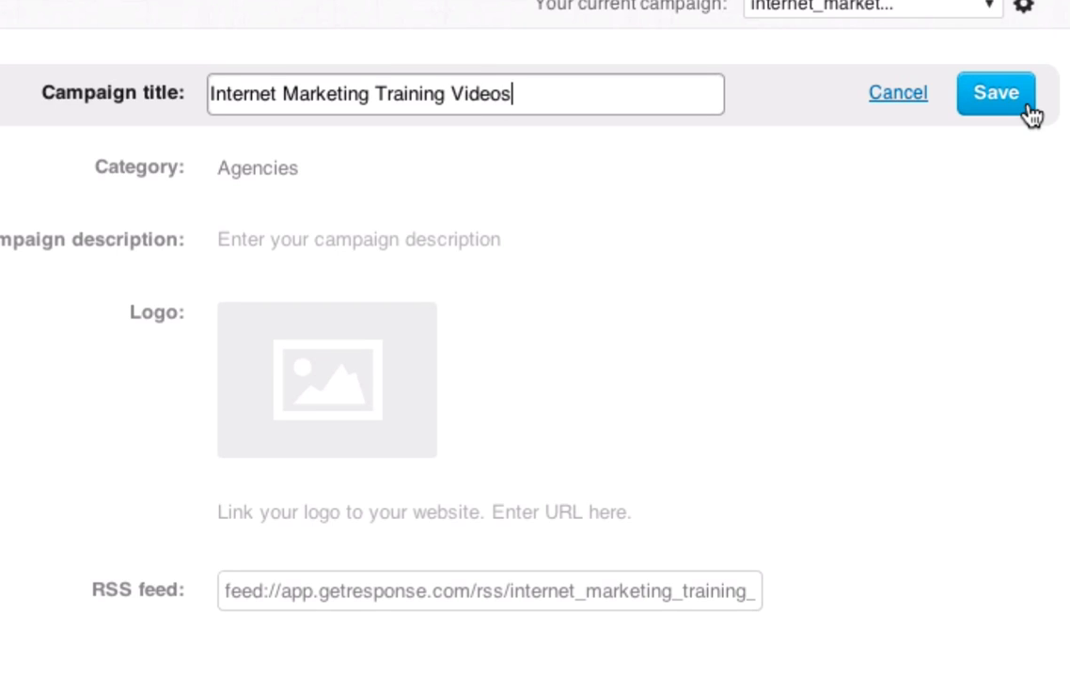
click(994, 106)
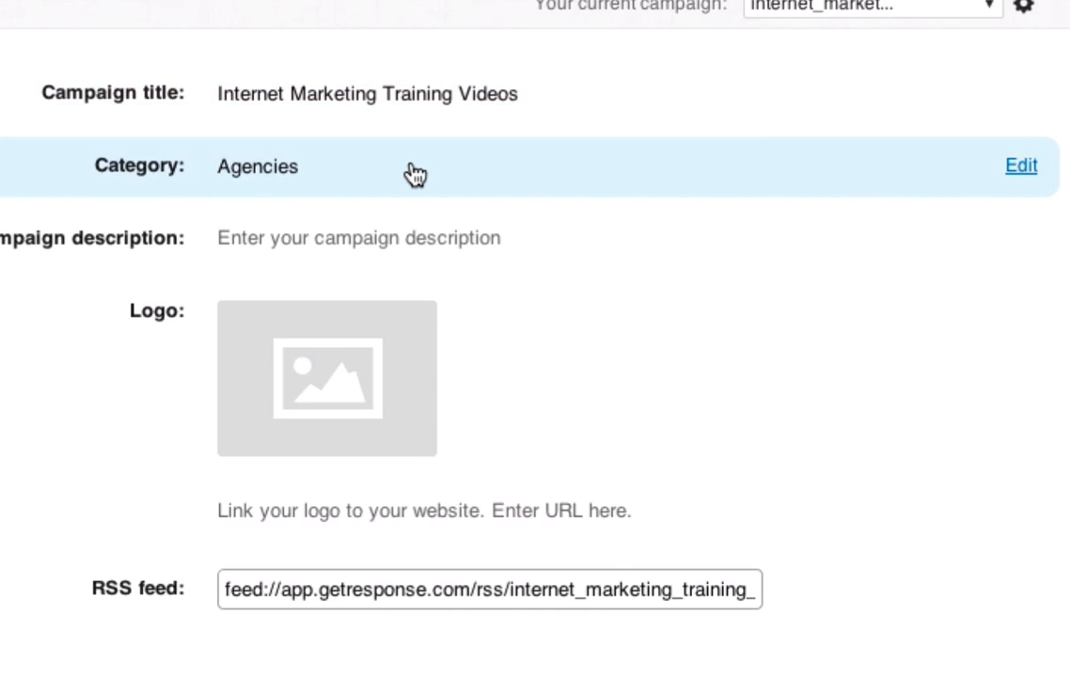
- Change the campaign category to Internet Marketing and save it
click(414, 173)
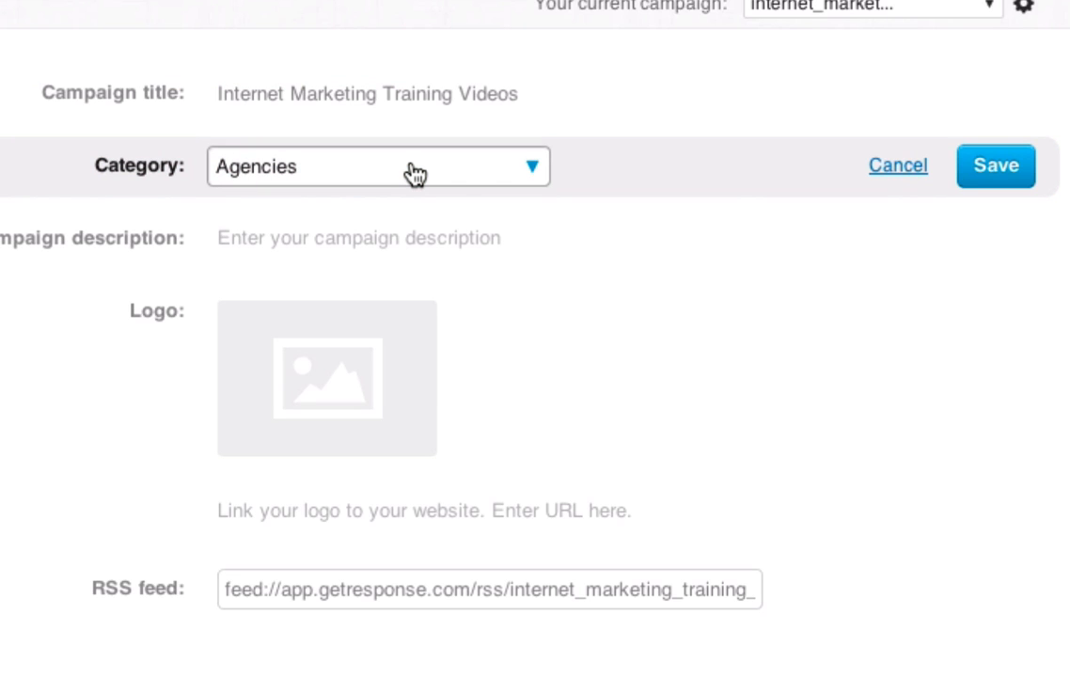
click(532, 169)
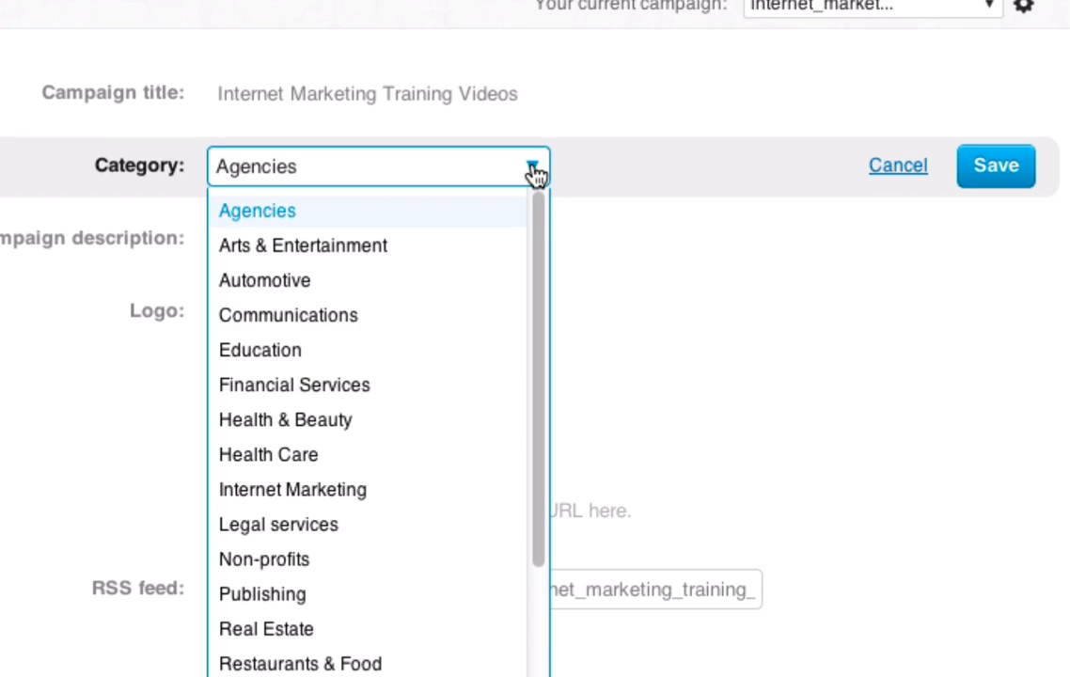
click(299, 490)
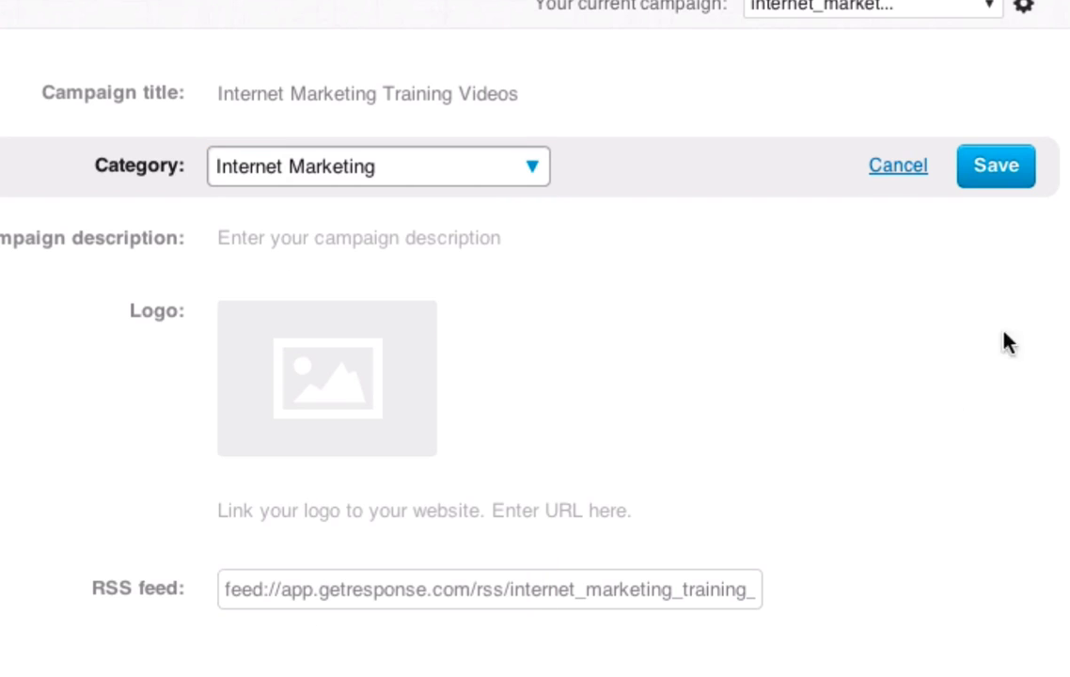
click(996, 167)
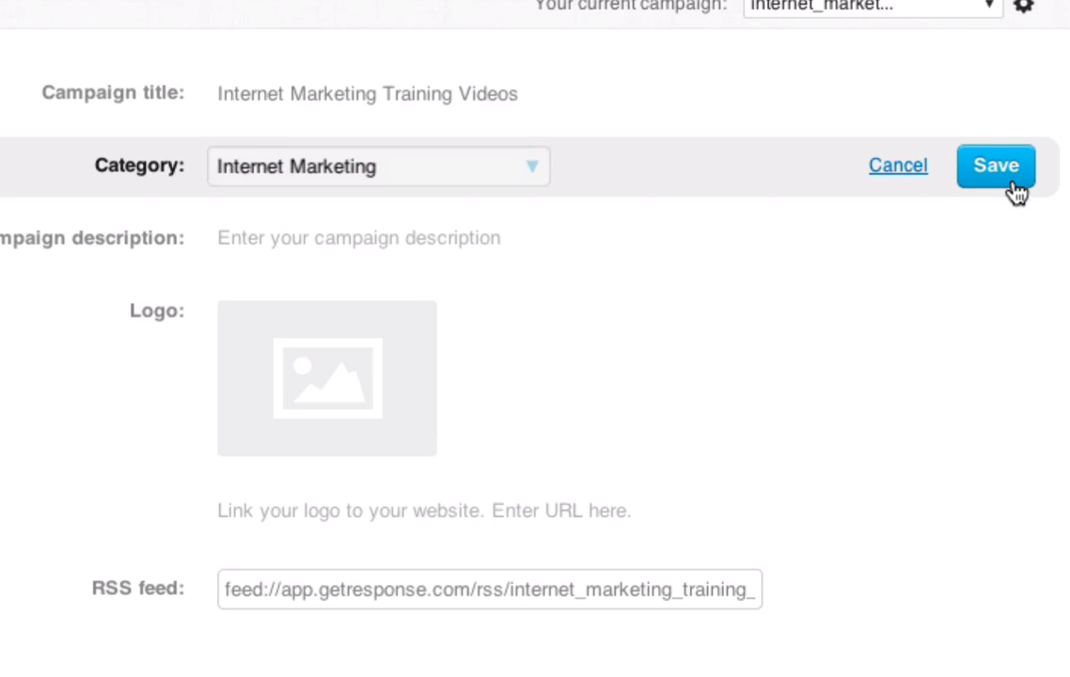
- Begin the campaign description with "This is a training videos series on internet marketing"
click(451, 254)
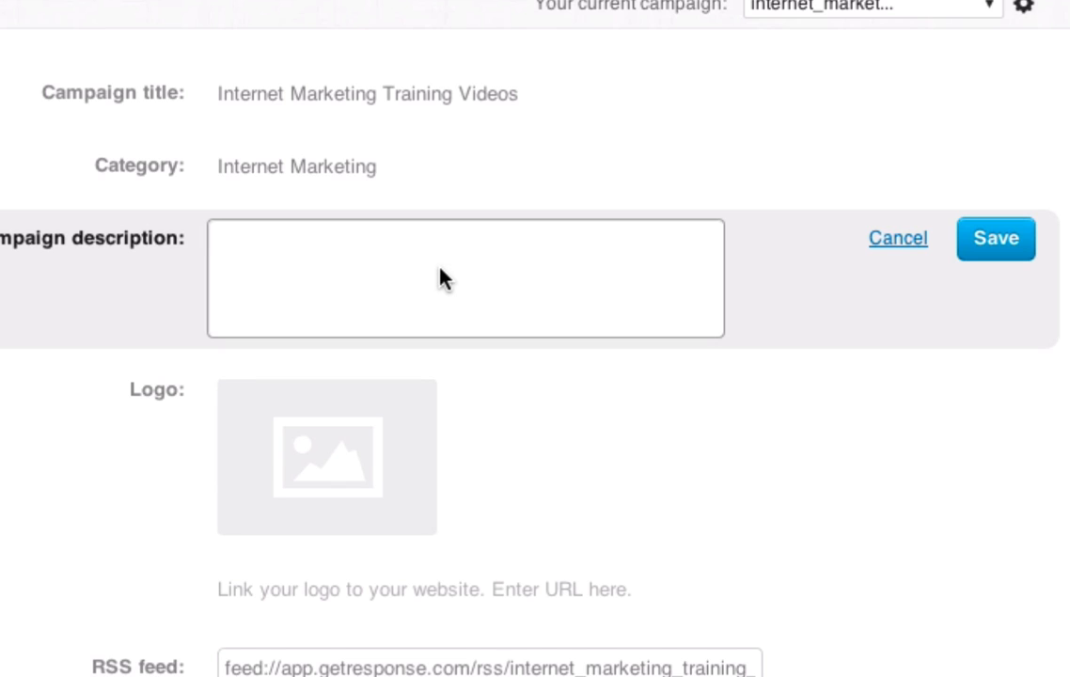
text(This is a )
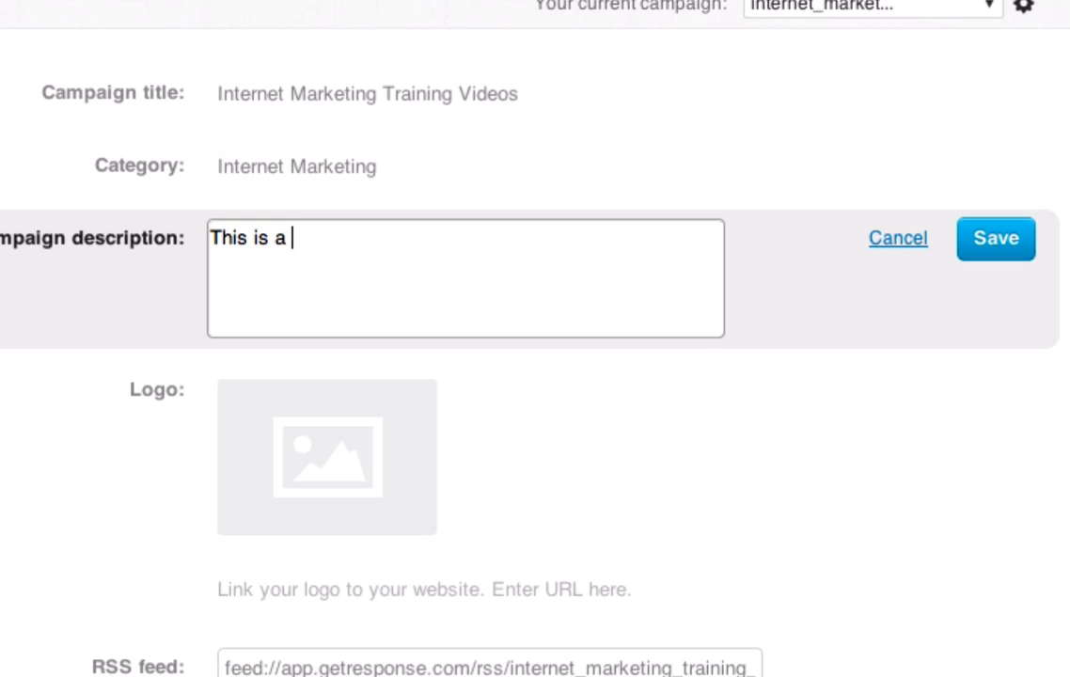
text(training viodeo)
key(BackSpace)
key(BackSpace)
key(BackSpace)
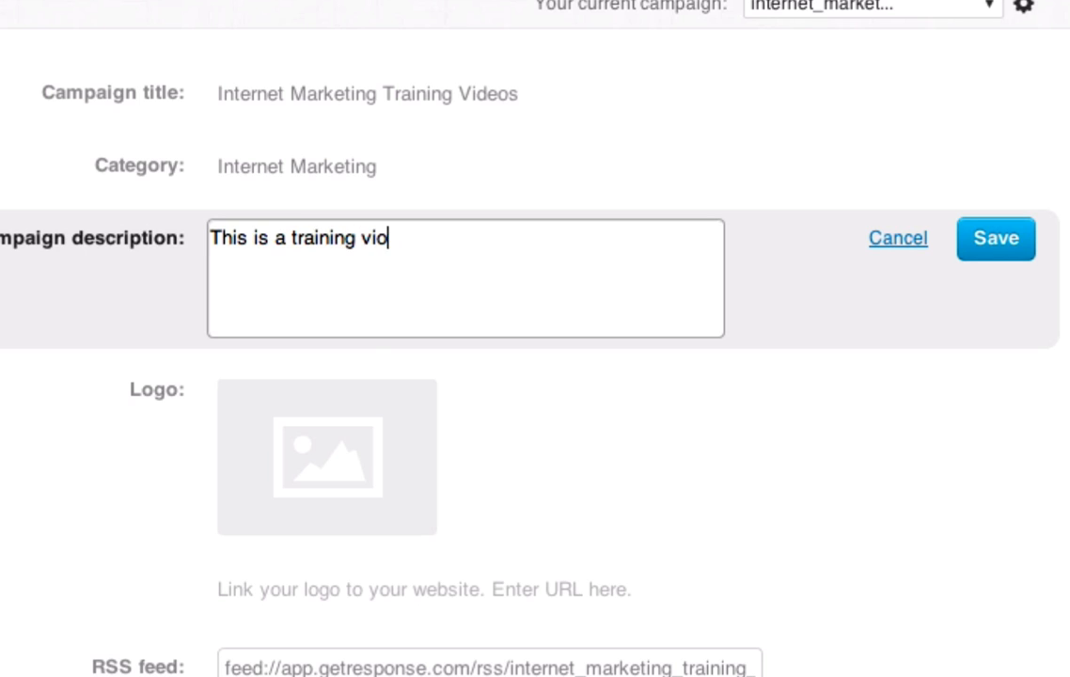
key(BackSpace)
text(deos series on internnet ma)
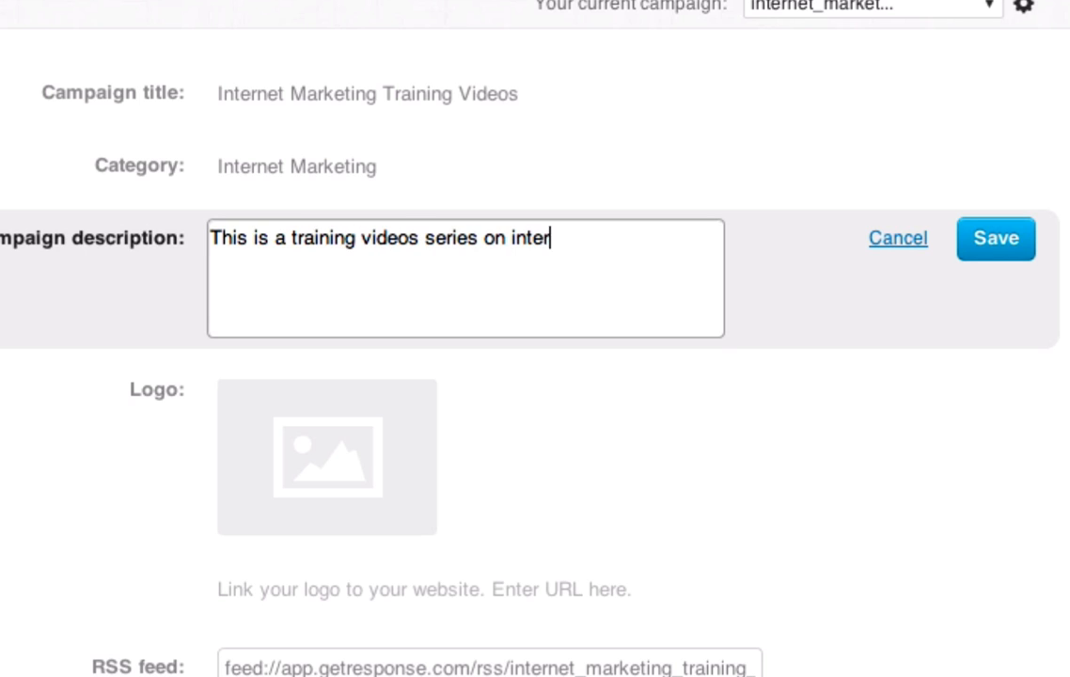
key(BackSpace)
key(BackSpace)
key(BackSpace)
key(BackSpace)
key(BackSpace)
key(BackSpace)
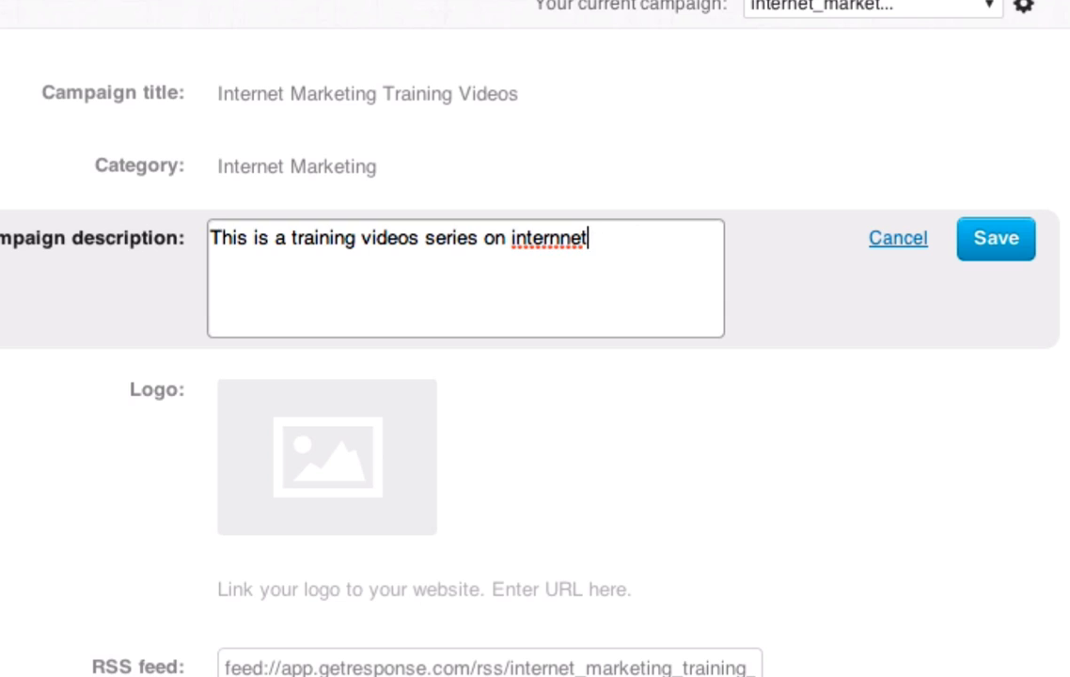
text(et marketing)
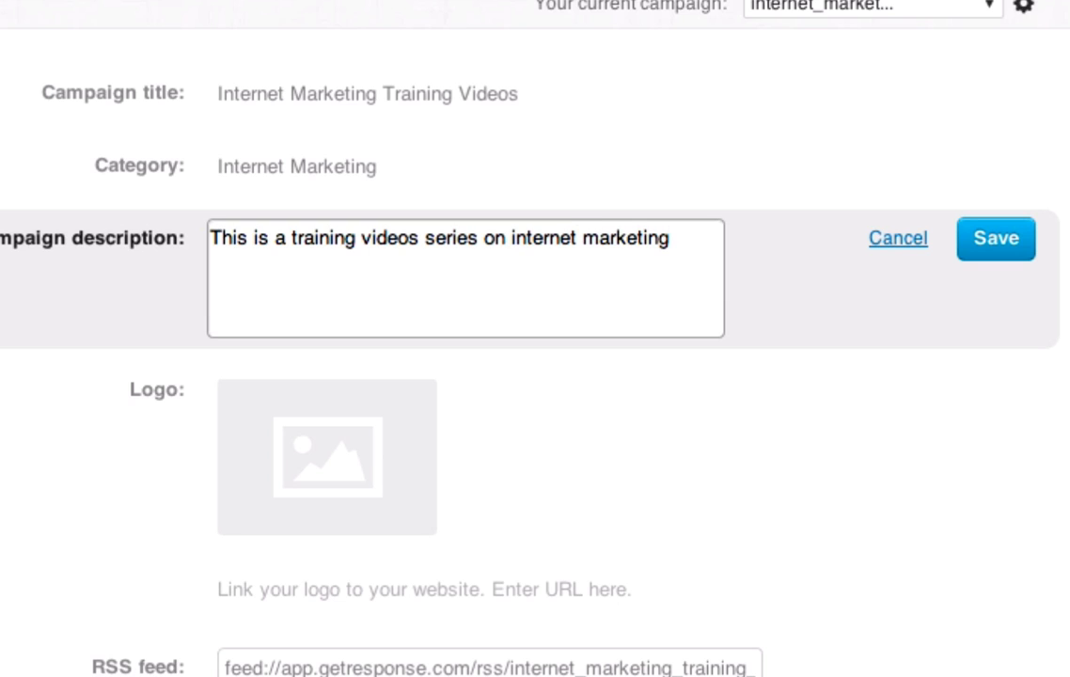
- Continue the campaign description with ", you will learn all about email marketing campaings,"
text(, you will leanr)
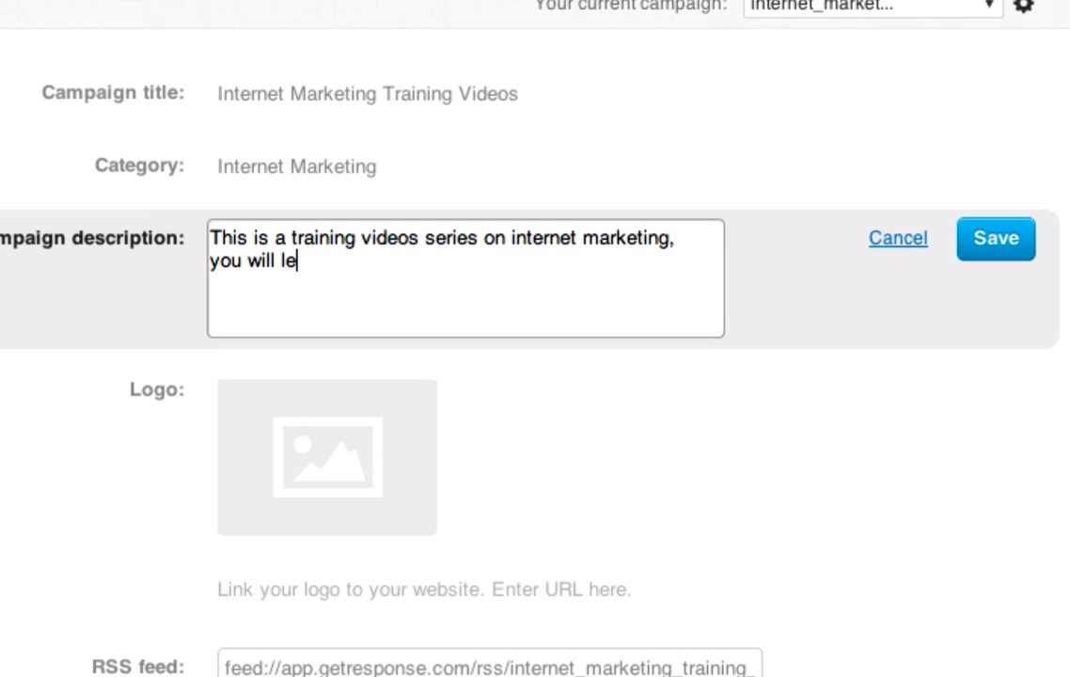
key(BackSpace)
key(BackSpace)
key(BackSpace)
text(rn)
text(ak)
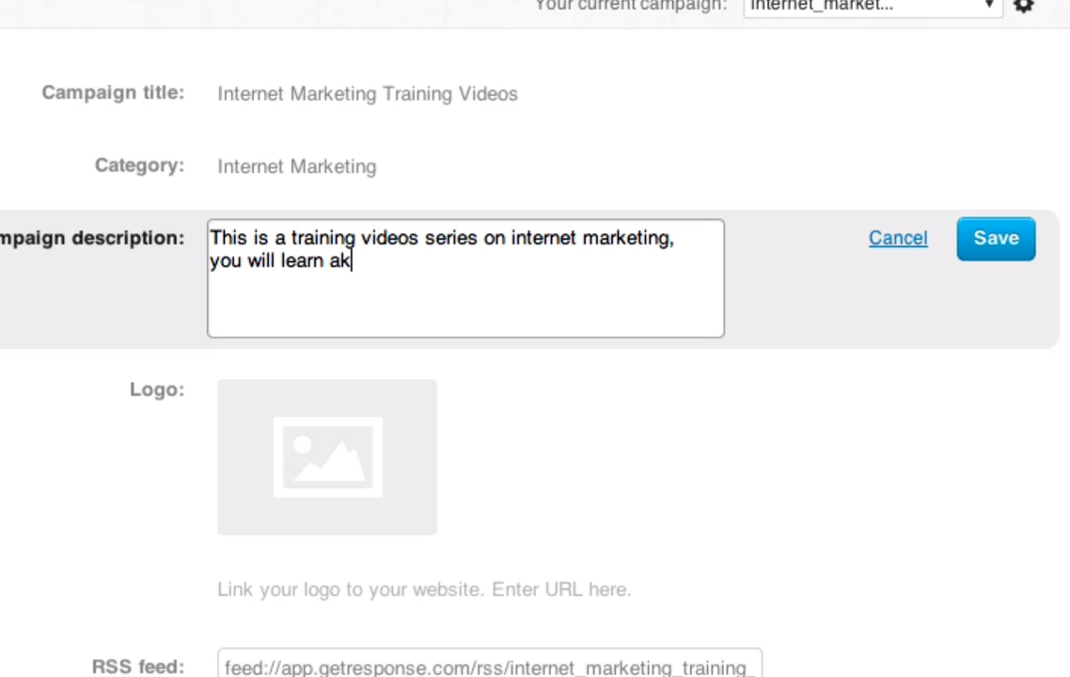
text(ik)
key(BackSpace)
key(BackSpace)
key(BackSpace)
key(BackSpace)
text(ll about emai)
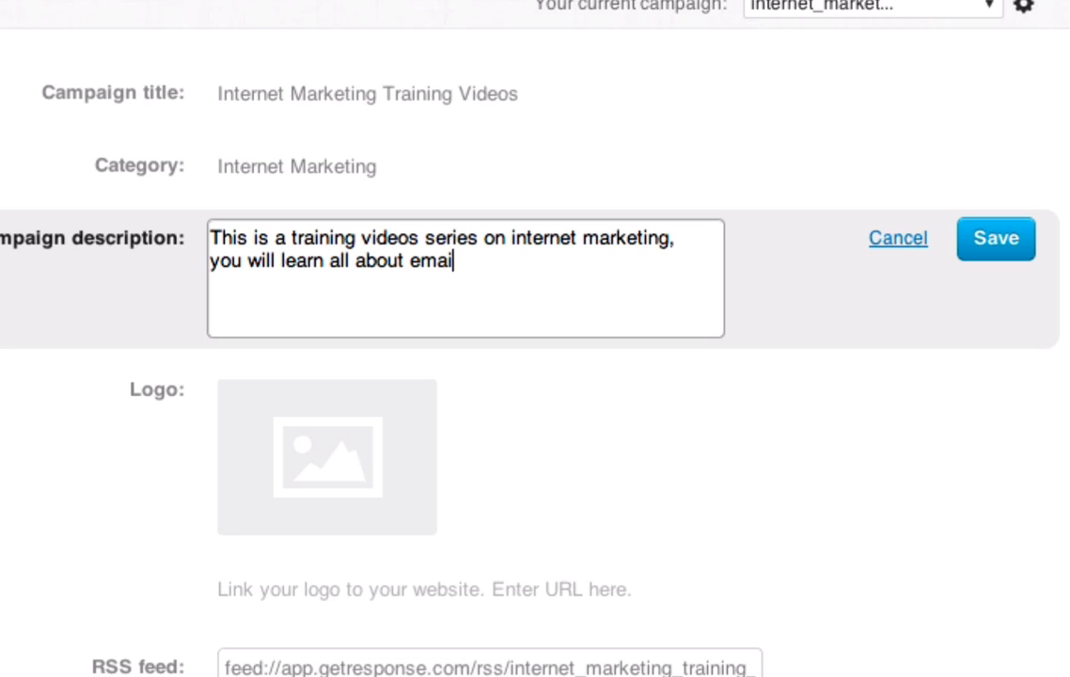
text(l marketing campaing campaig)
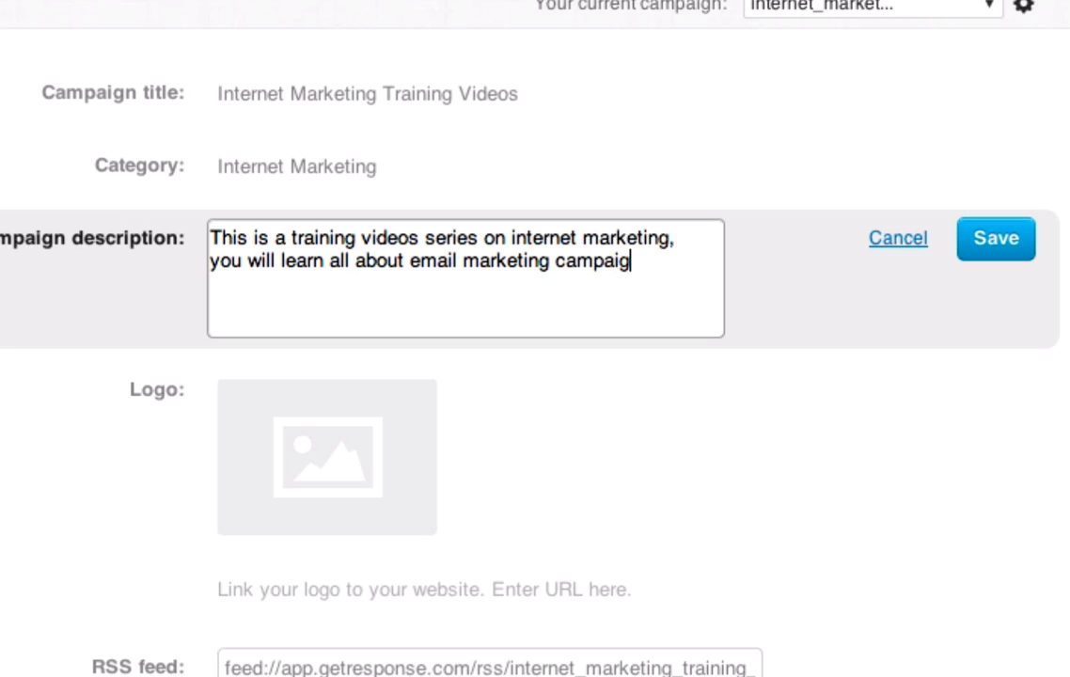
key(BackSpace)
text(ngs,a)
key(BackSpace)
- Complete the campaign description with "and how to use web forms to attract subscribers to your email marketing list (database)."
text(a)
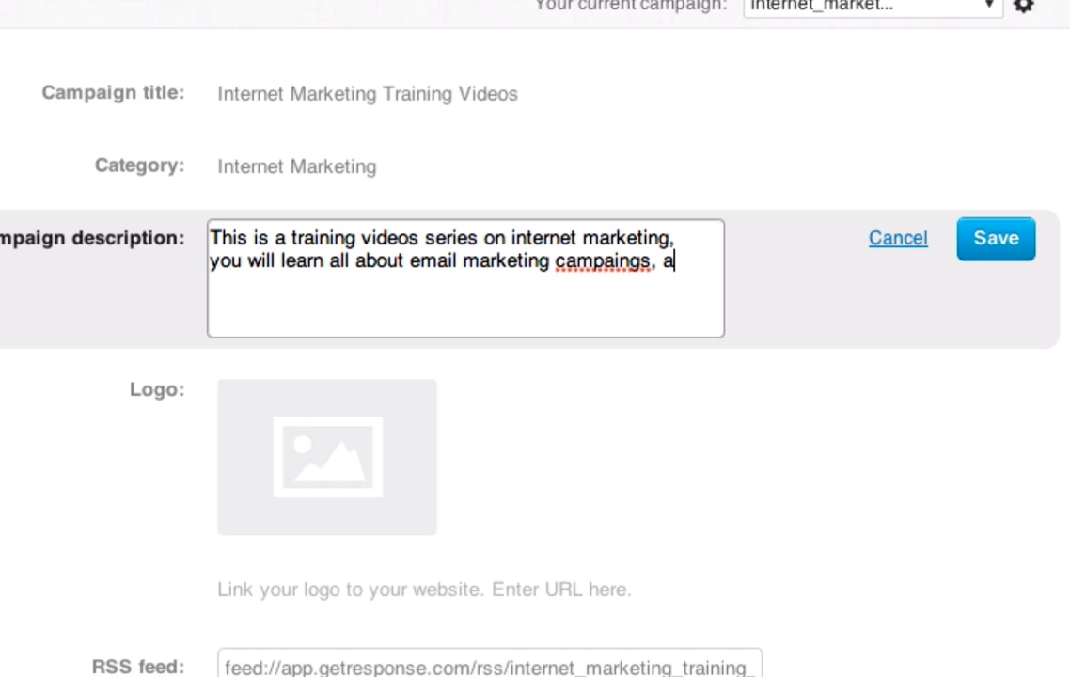
text(nd how to use web forms to )
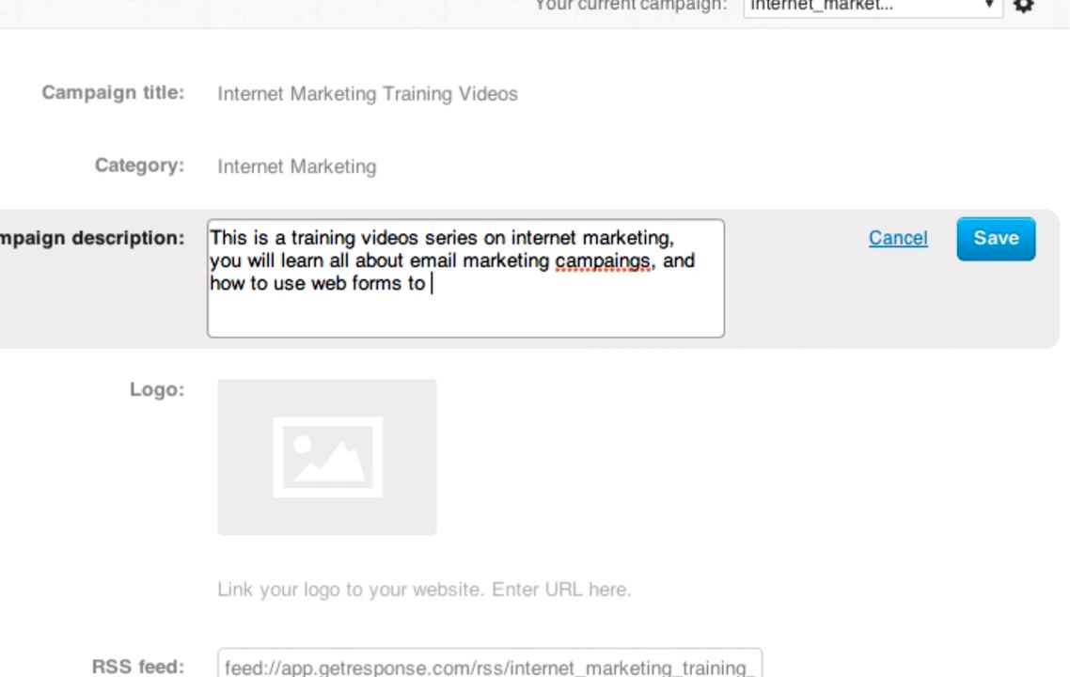
text(attract )
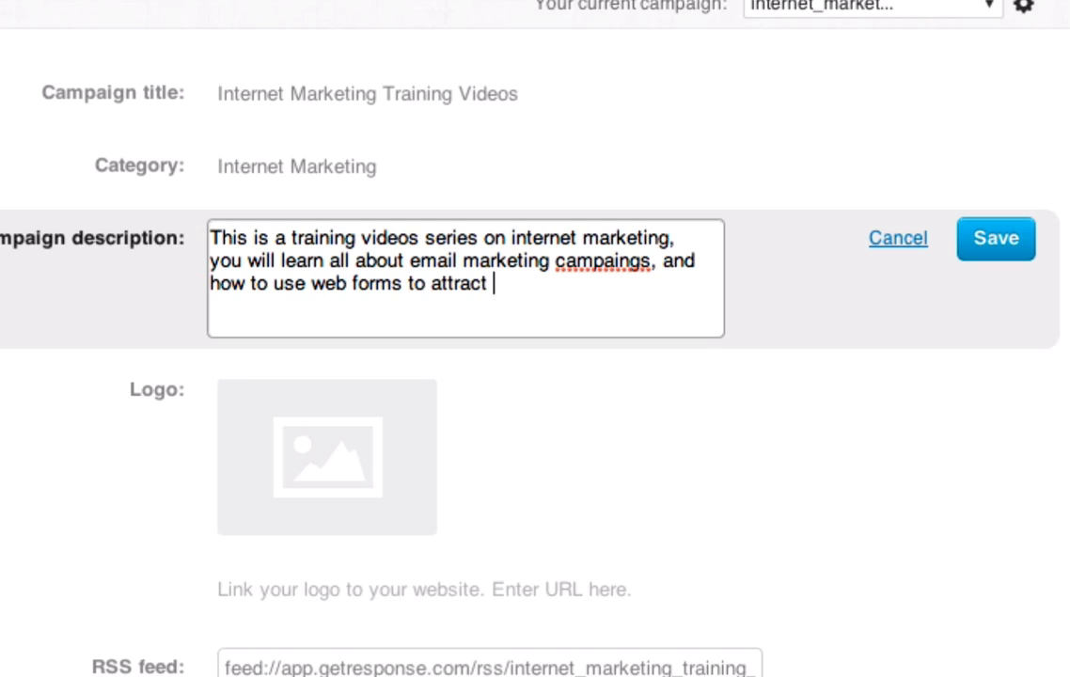
text(subscribers to yo)
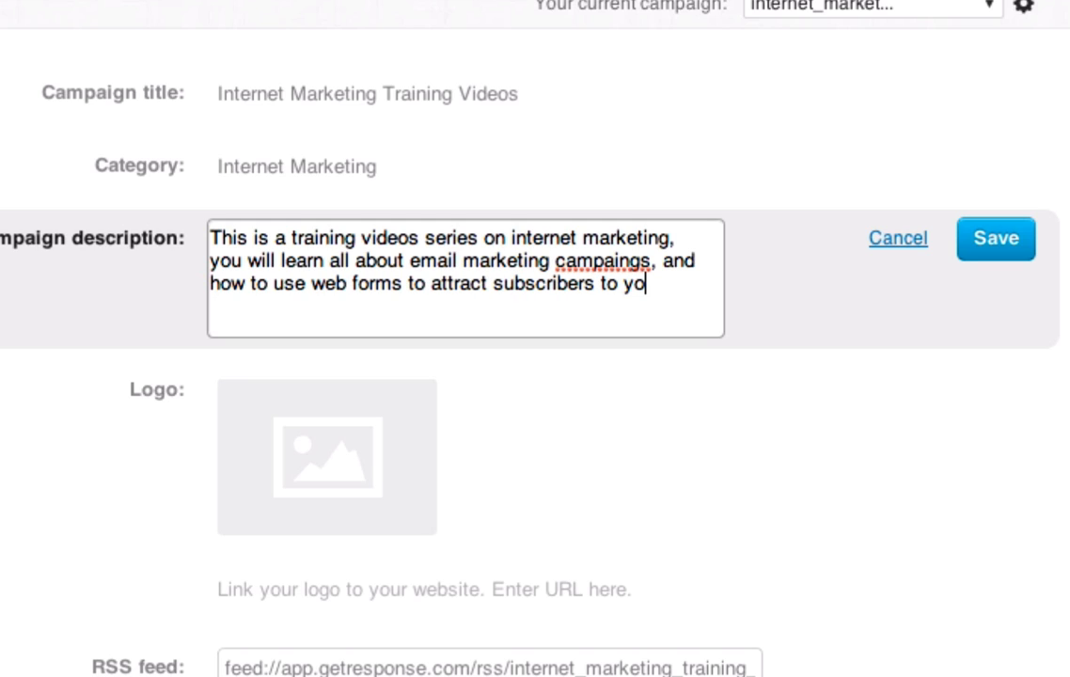
text(ur email marketing list (dt)
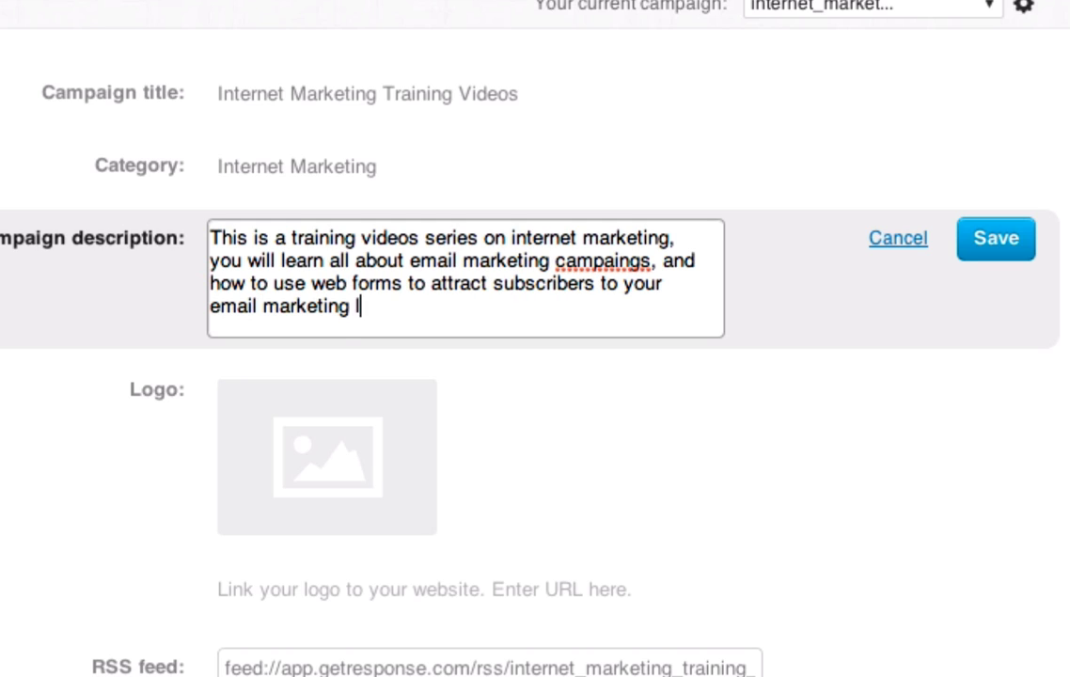
key(BackSpace)
text(atabase).)
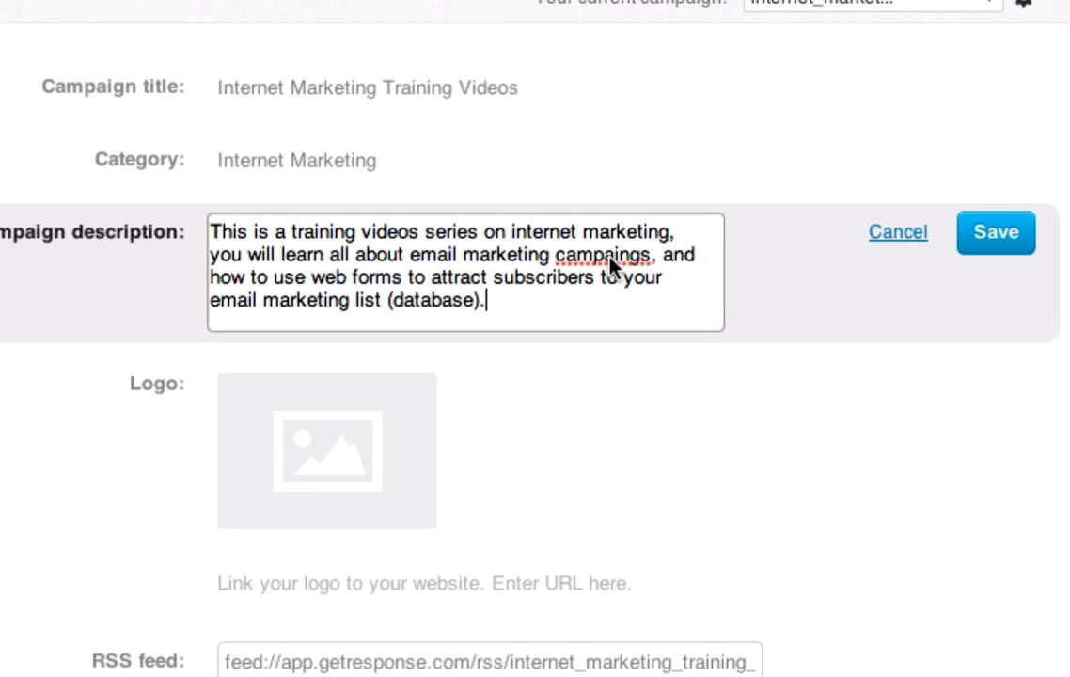
- Try to correct the misspelled word "campaings" in the campaign description and save the description
right_click(611, 267)
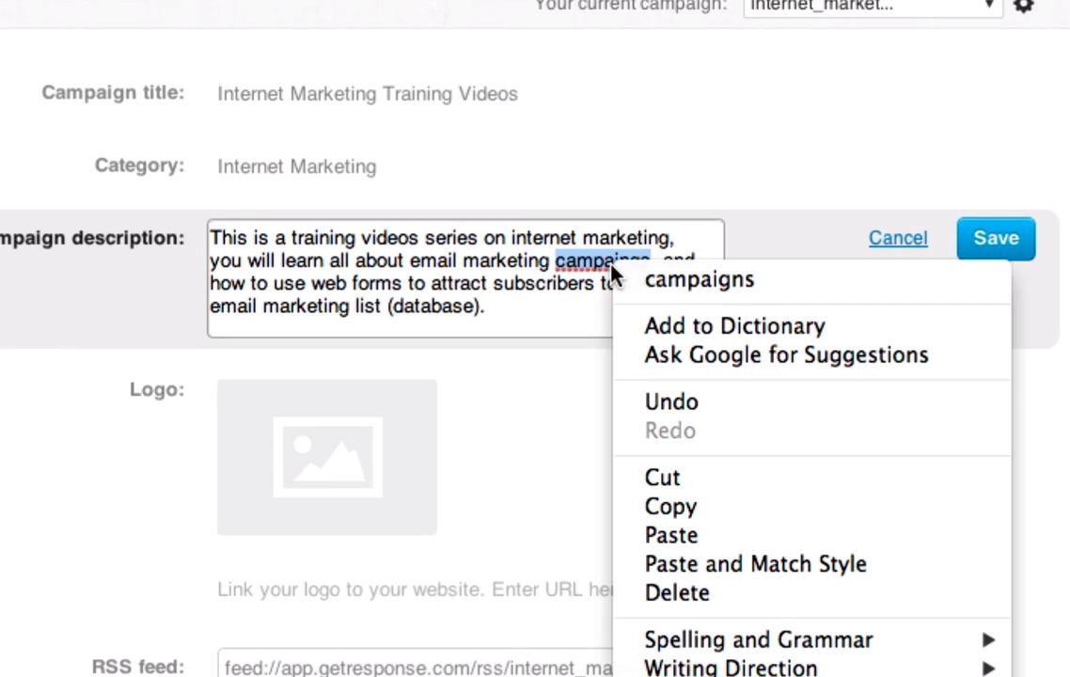
click(583, 286)
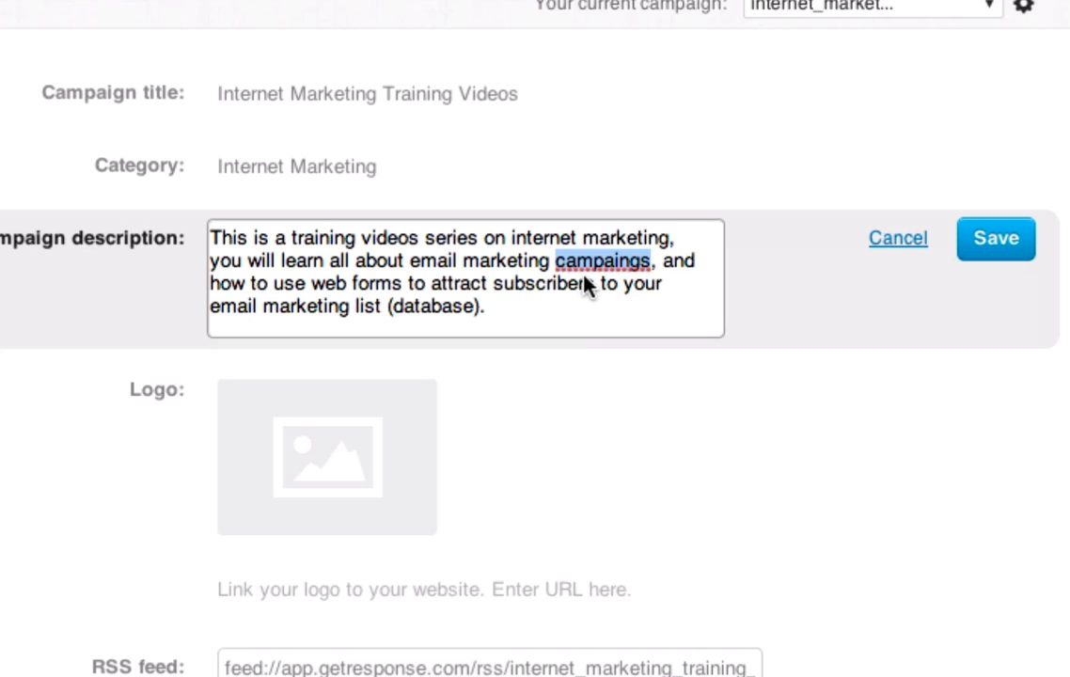
click(639, 280)
click(1013, 252)
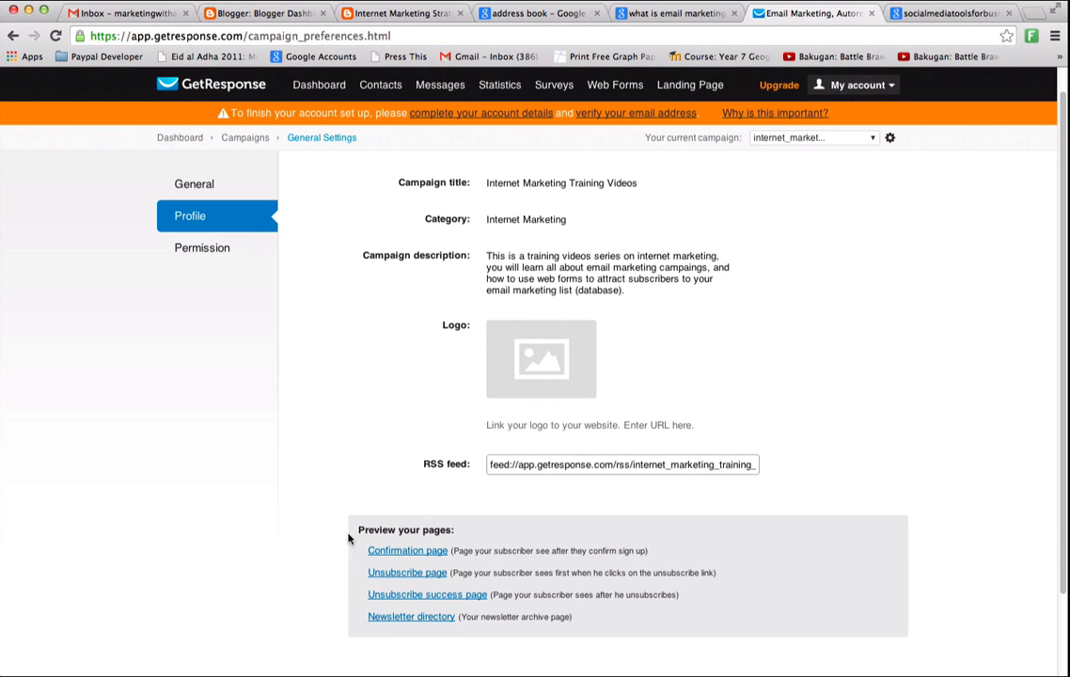
- Preview the subscriber confirmation page and check its list name, campaign title, description and subscriber e-mail
click(405, 552)
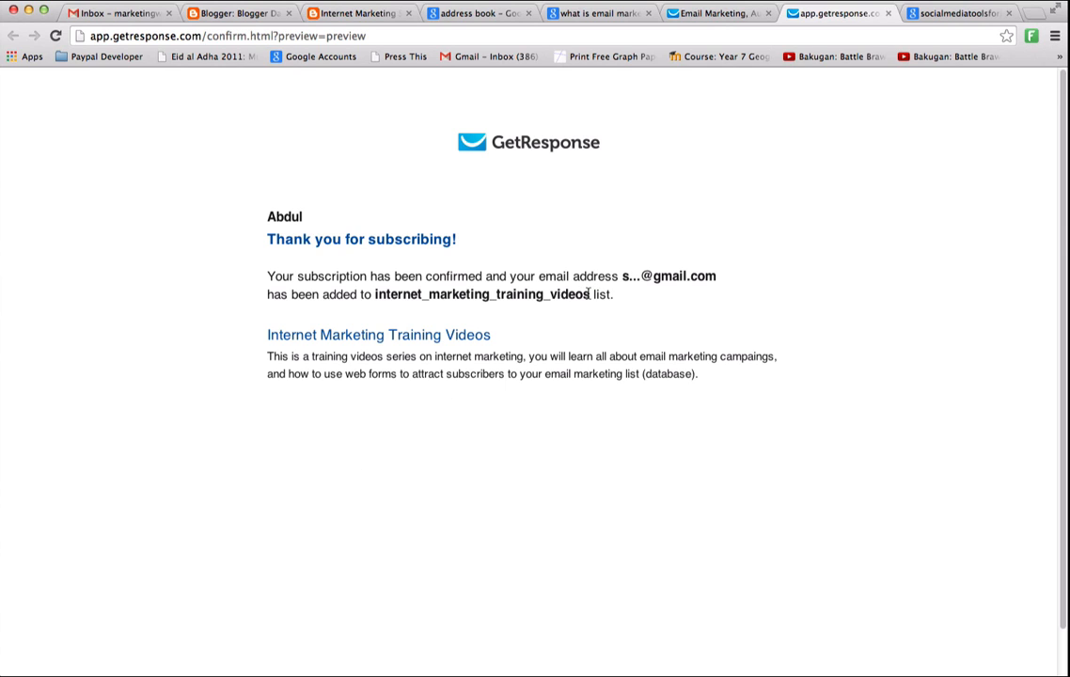
mouse_move(589, 294)
mouse_down()
mouse_move(375, 296)
mouse_move(554, 304)
mouse_move(591, 294)
mouse_up()
click(375, 295)
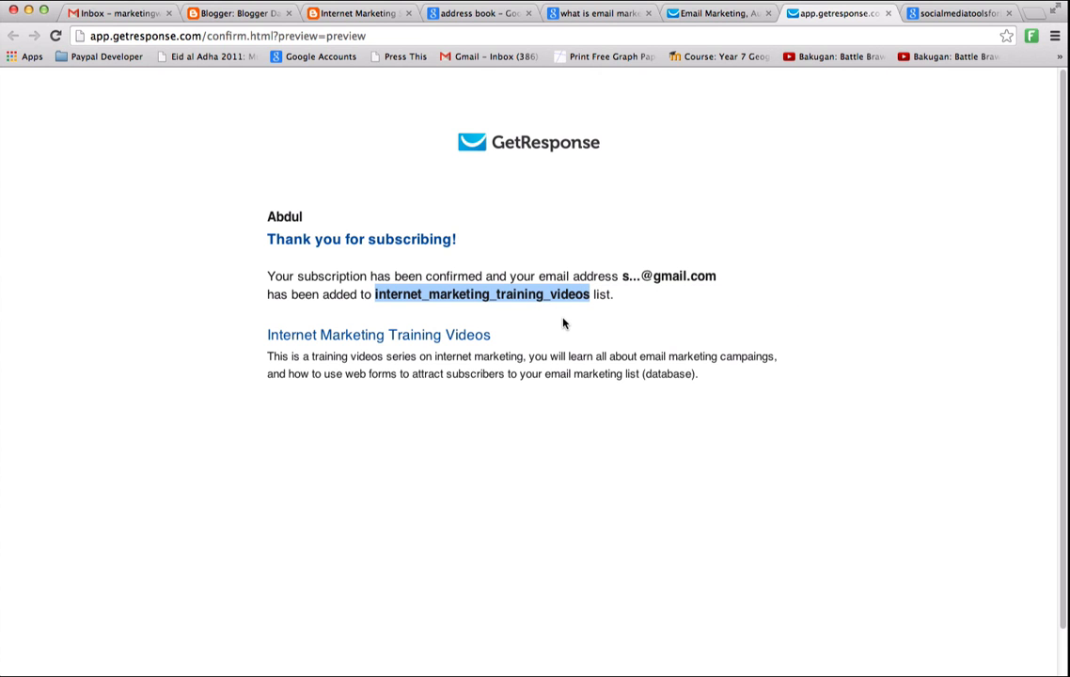
drag(262, 336, 496, 336)
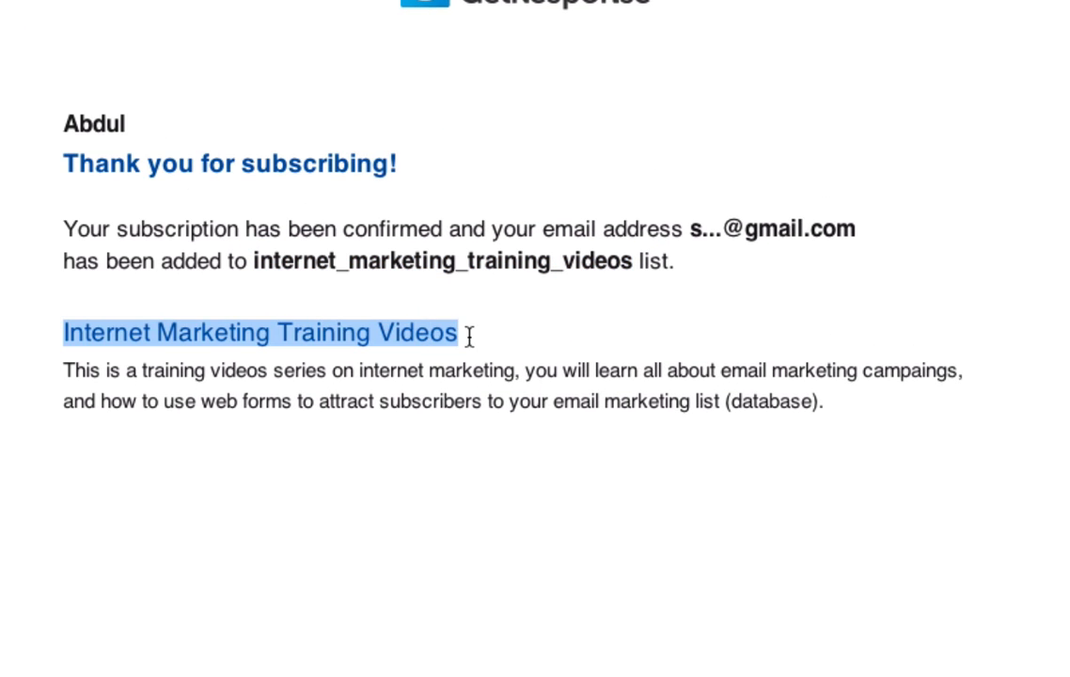
click(92, 386)
drag(64, 372, 828, 422)
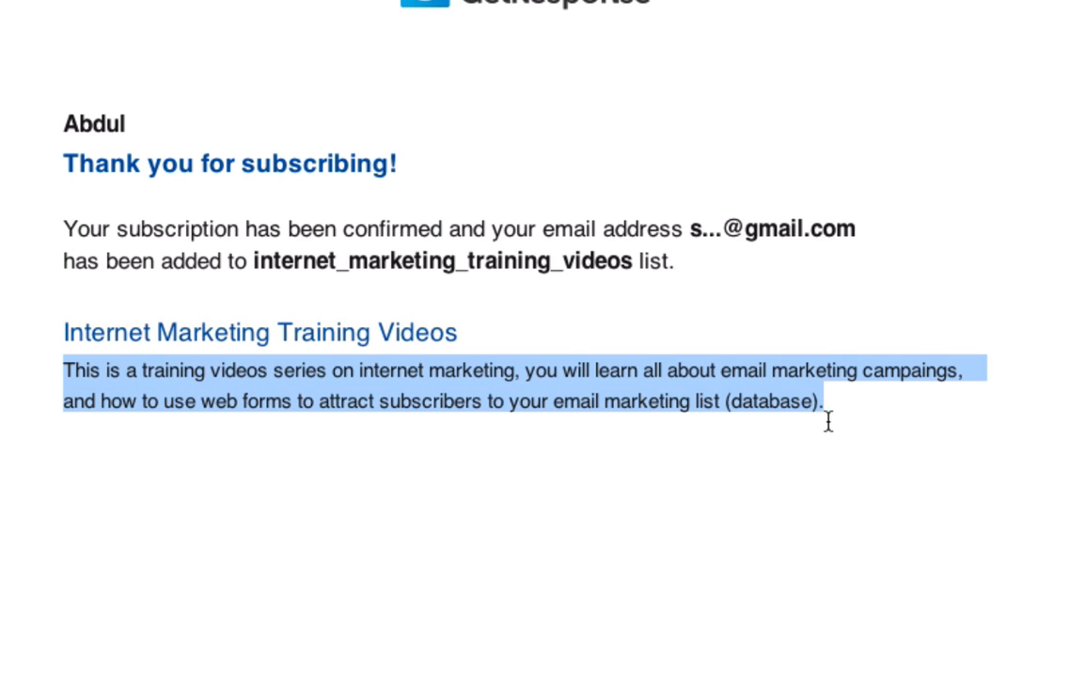
click(840, 435)
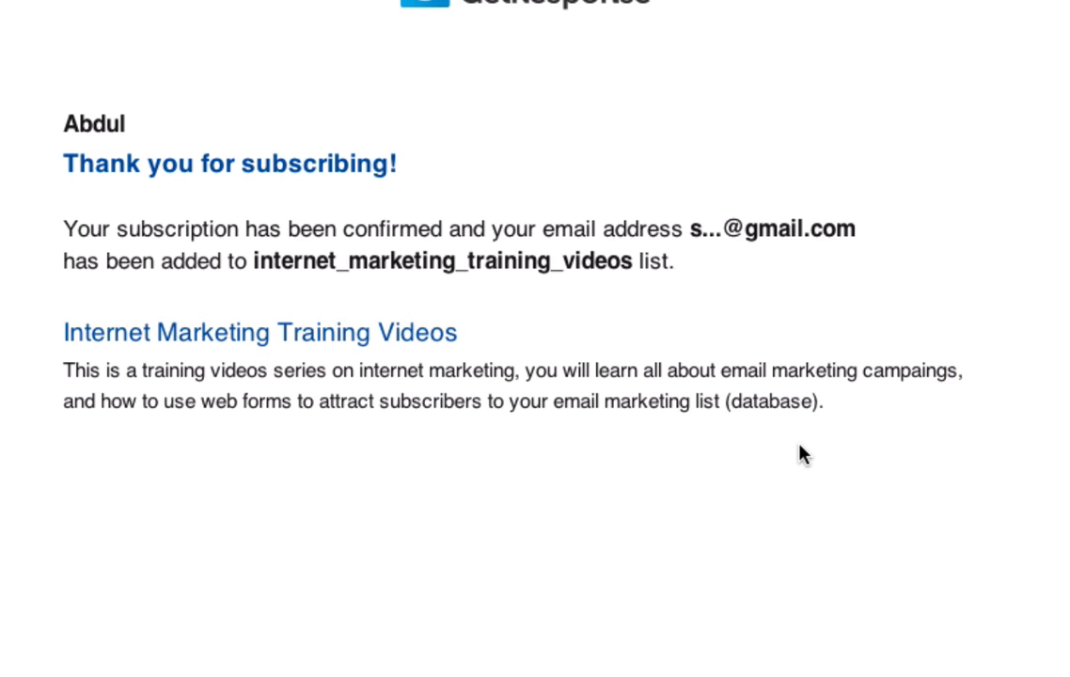
drag(692, 228, 856, 229)
click(513, 160)
scroll(513, 159, down, 1)
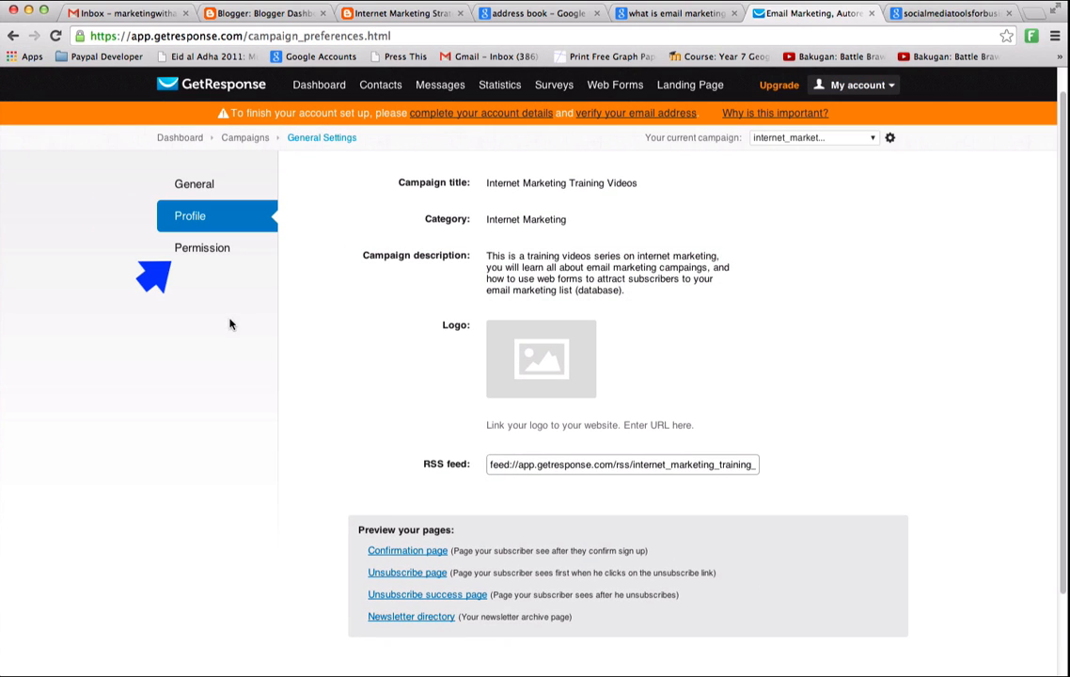
- In the campaign's permission settings, set the confirmation message subject to "Please verify your subscription."
click(208, 250)
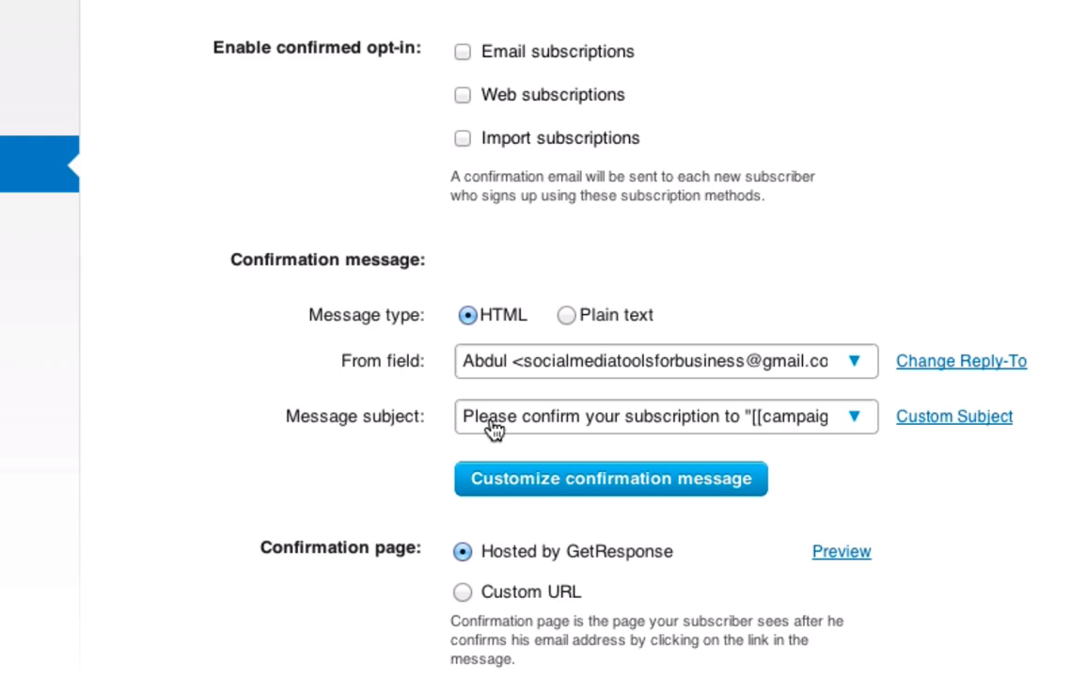
click(825, 420)
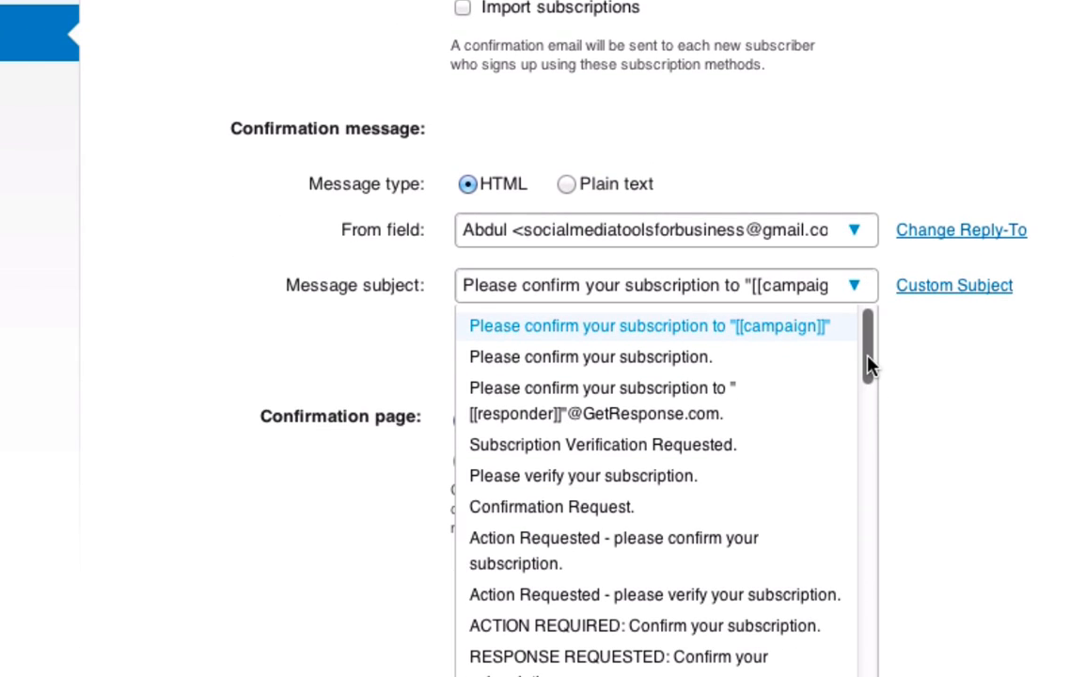
scroll(867, 365, down, 1)
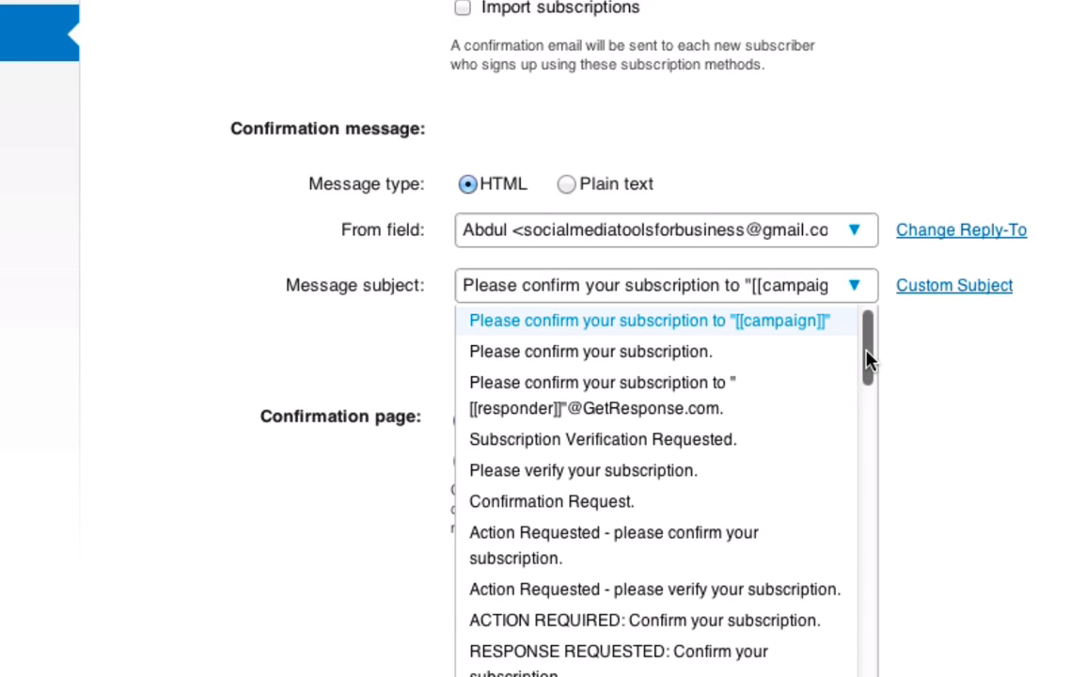
drag(867, 357, 867, 381)
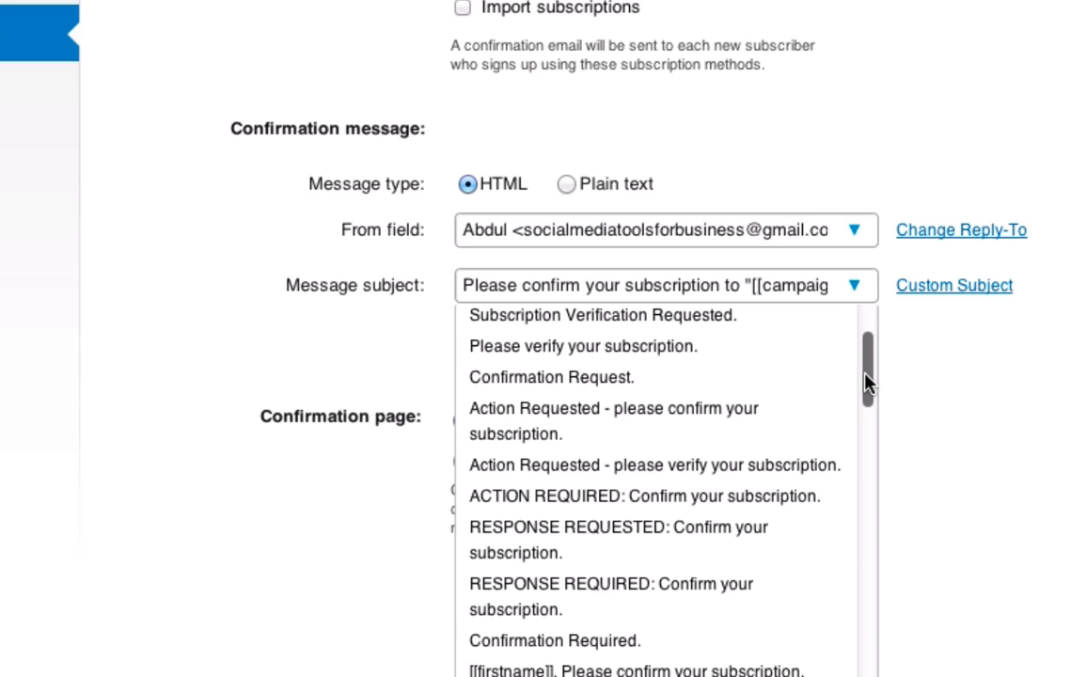
drag(866, 381, 844, 348)
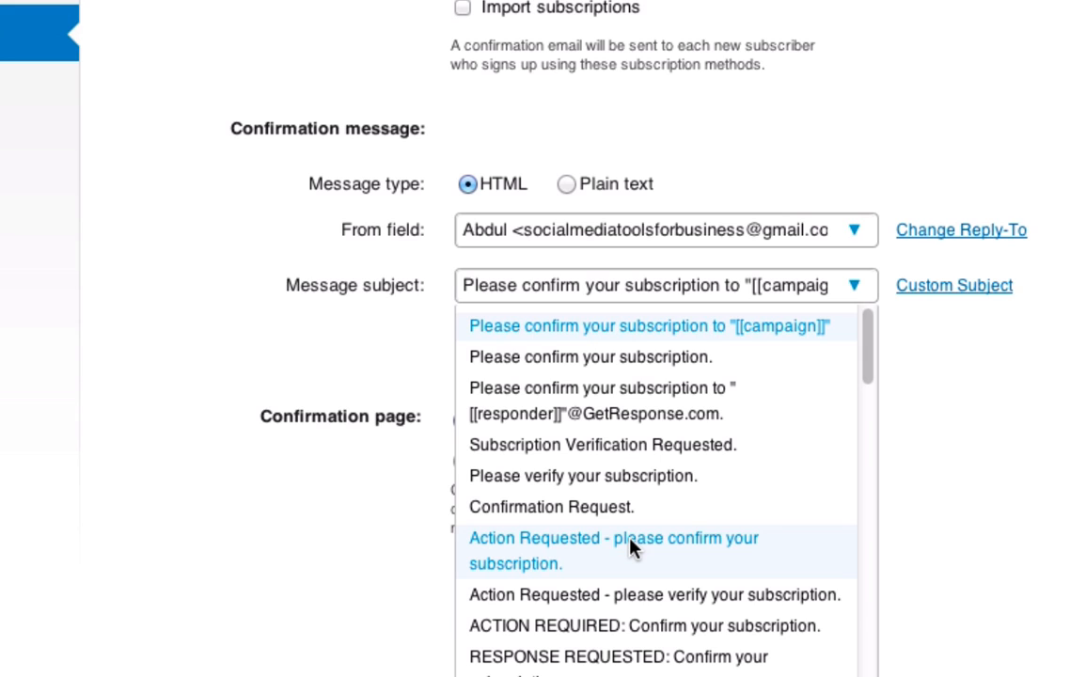
click(653, 485)
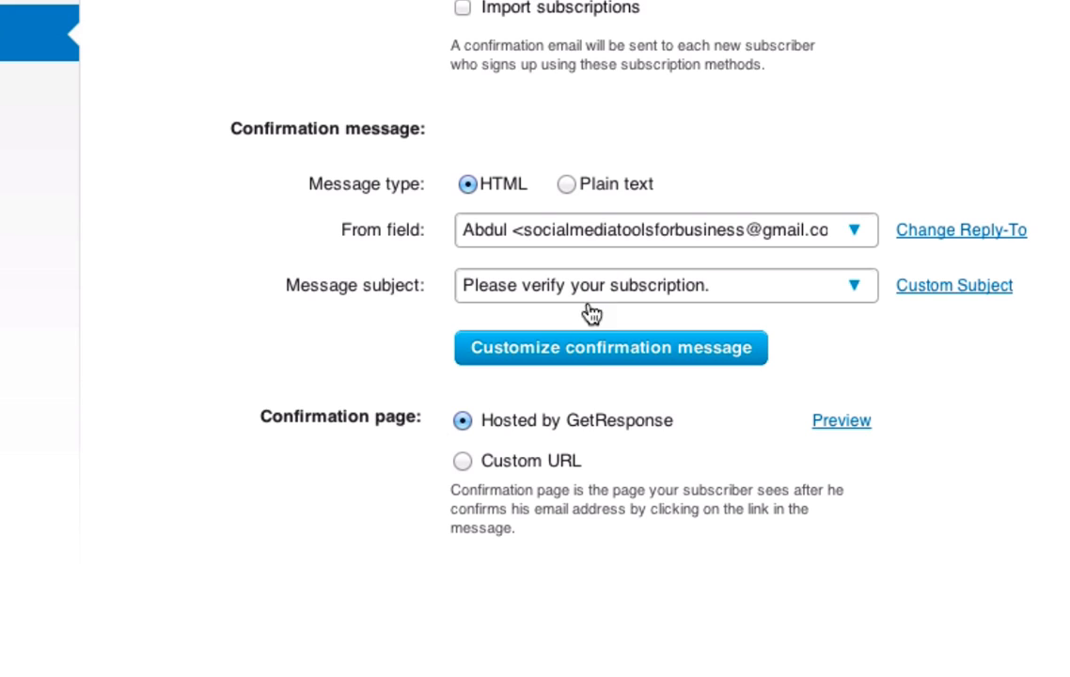
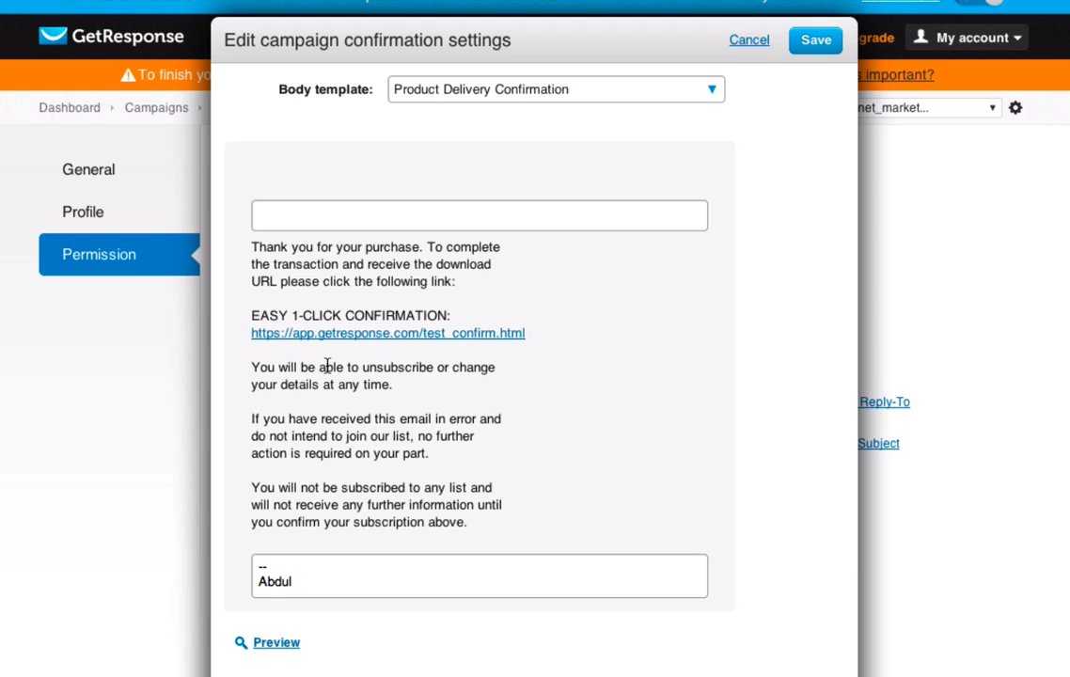
- Review the header and signature fields of the Product Delivery Confirmation message and save the confirmation settings
click(406, 221)
mouse_move(327, 585)
mouse_down()
mouse_move(252, 583)
mouse_move(256, 567)
mouse_up()
click(288, 580)
click(819, 41)
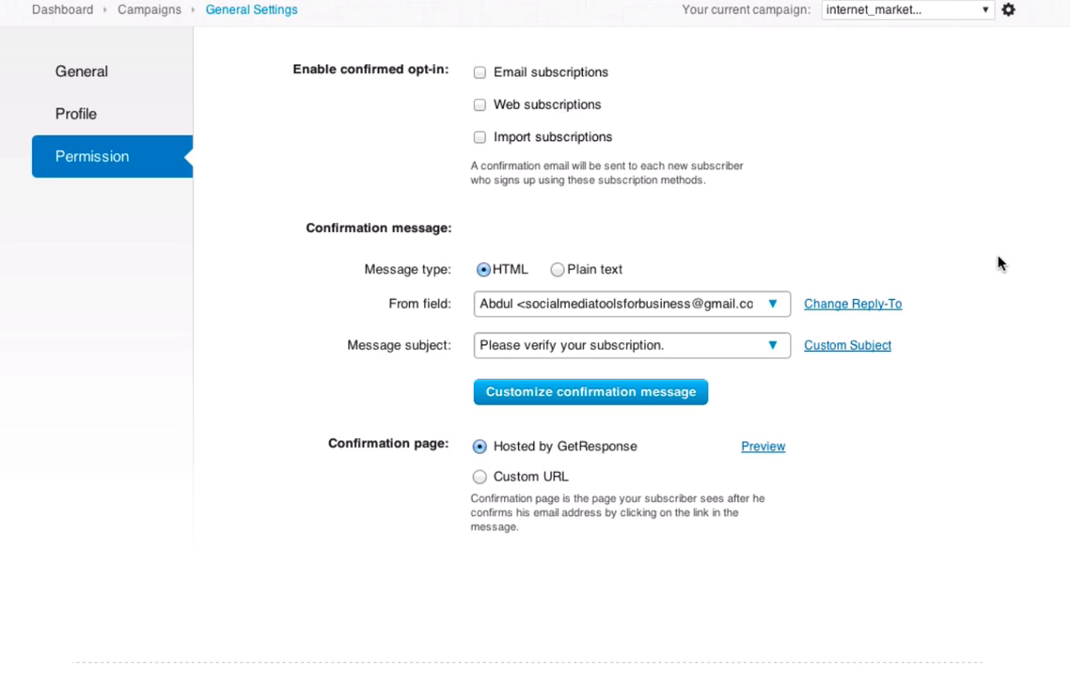
- Leave the campaign's permission settings and return to the account dashboard
scroll(999, 262, up, 1)
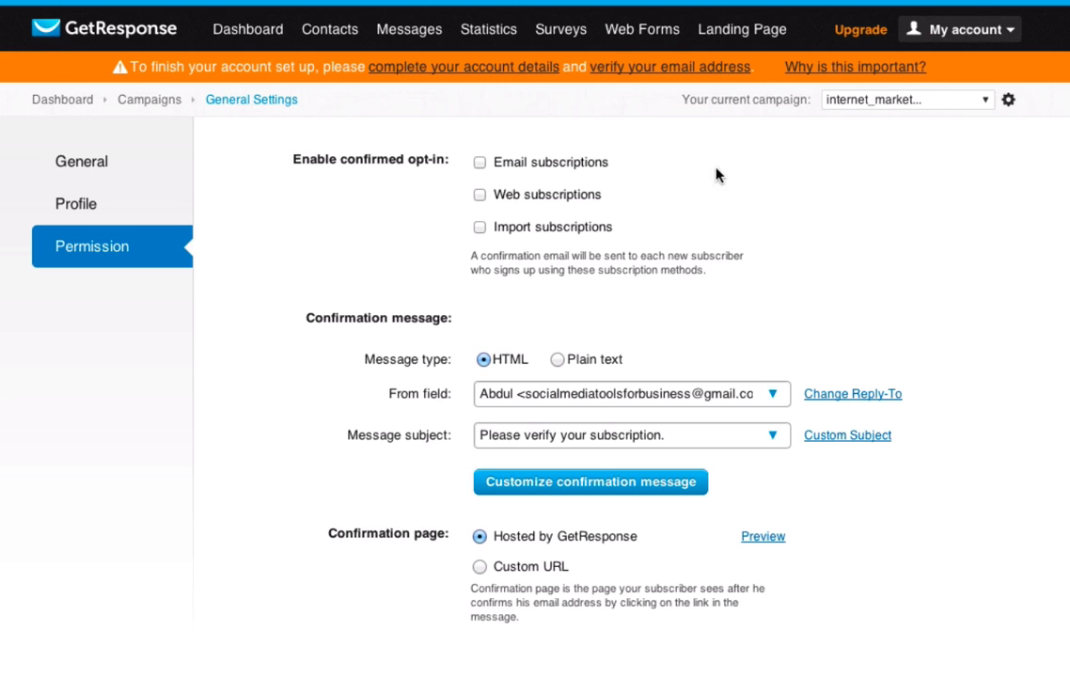
mouse_move(517, 57)
click(250, 34)
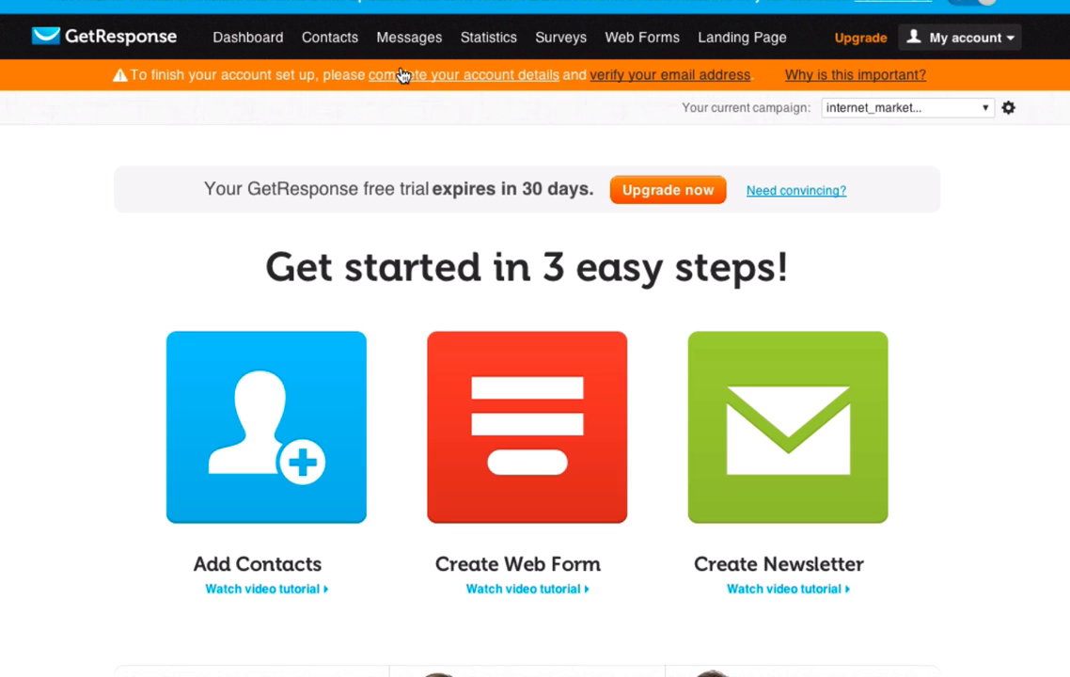
- Start creating a new autoresponder for the internet marketing campaign
mouse_move(410, 45)
scroll(430, 35, down, 1)
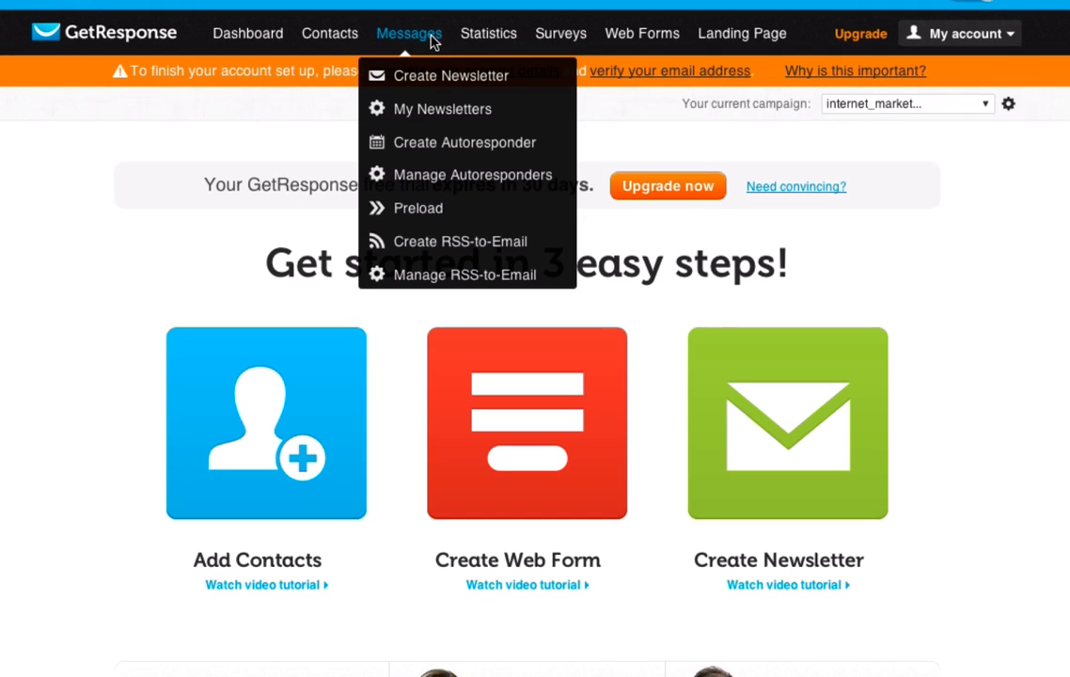
click(441, 143)
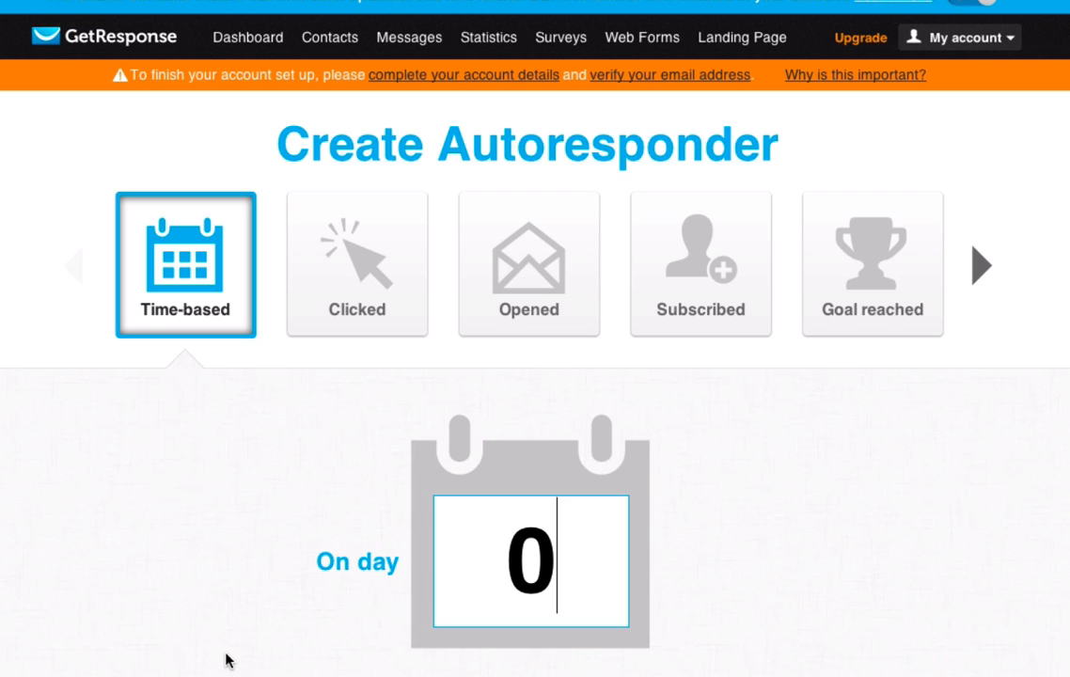
- Name the day 0 autoresponder "delivery of training videos" and try to save it
scroll(215, 641, down, 5)
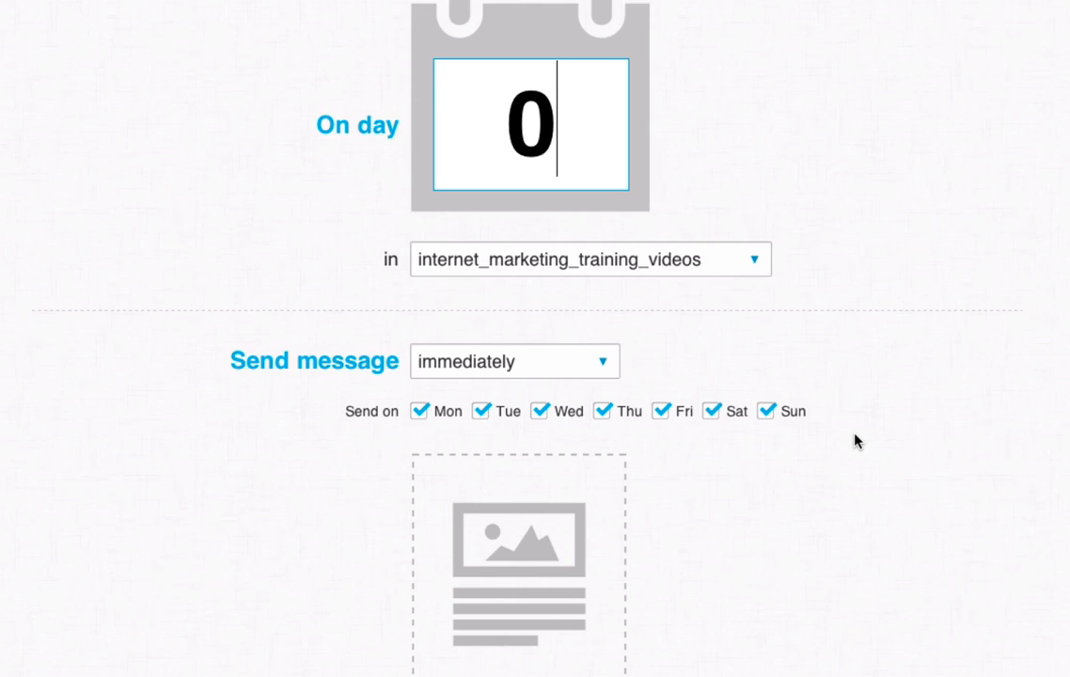
scroll(499, 451, down, 1)
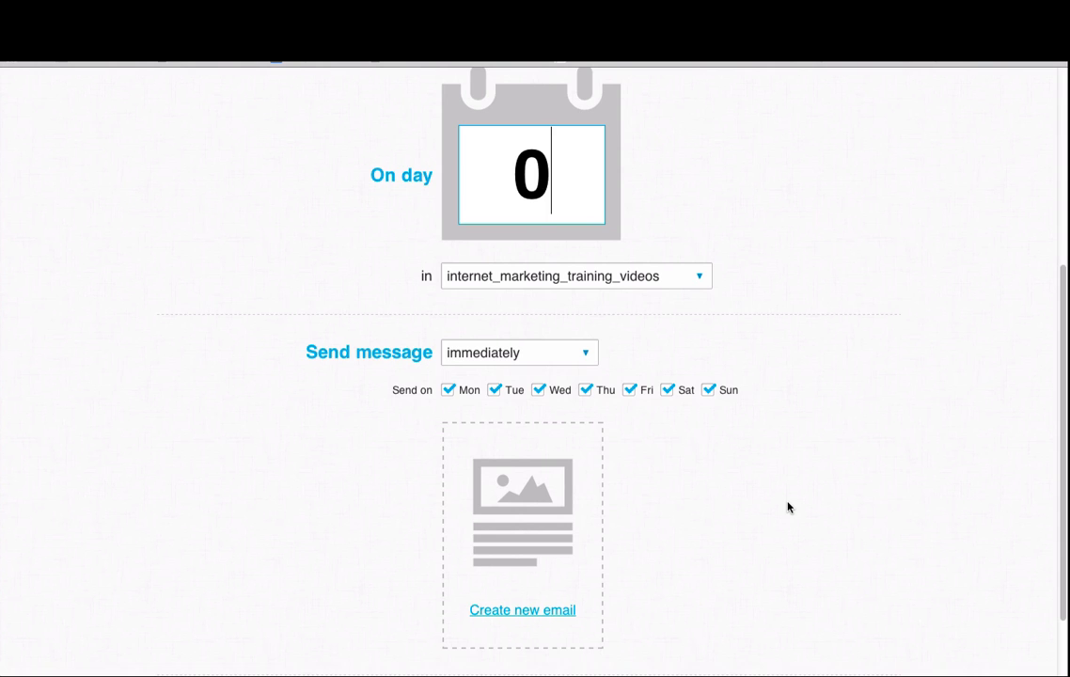
scroll(787, 503, down, 3)
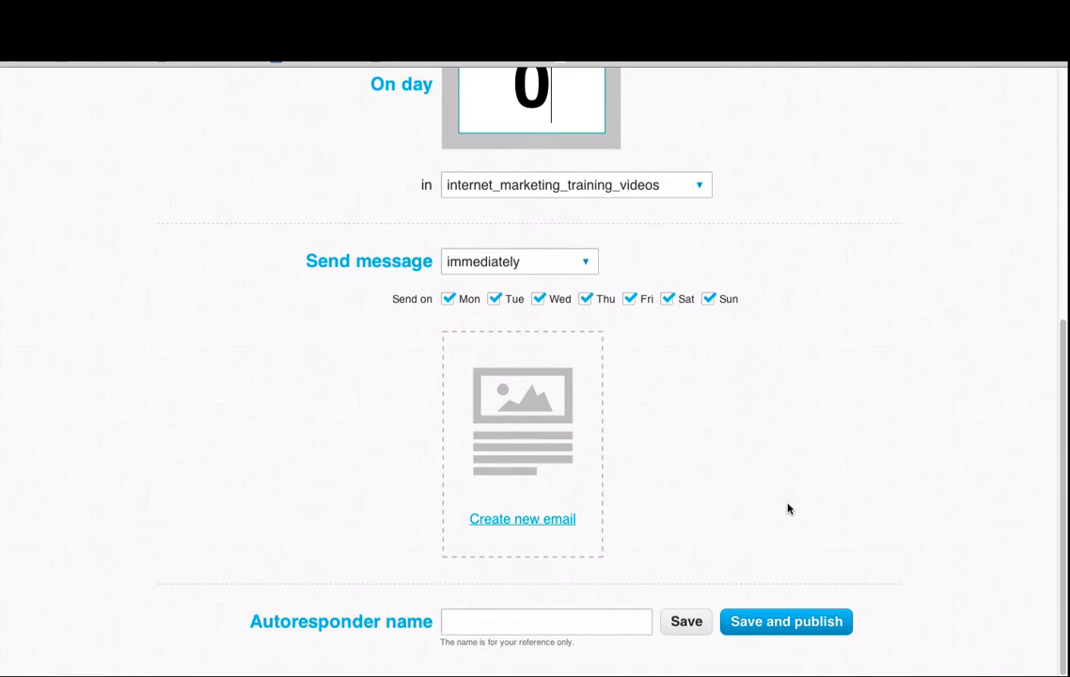
click(569, 617)
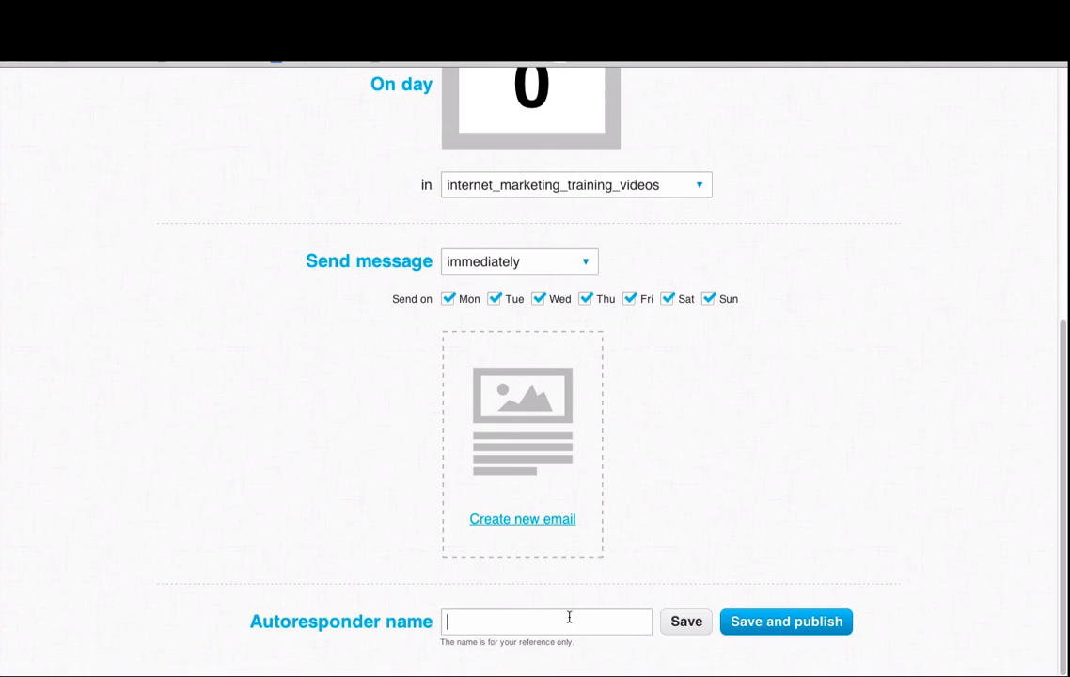
text(delivery pf traini)
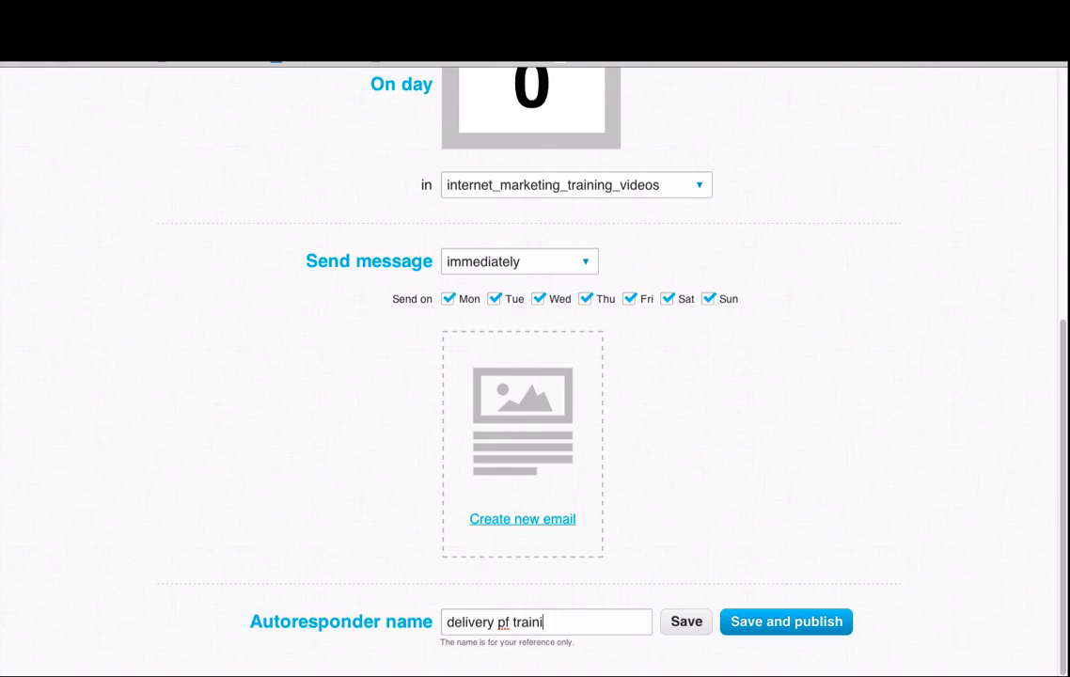
key(BackSpace)
key(BackSpace)
key(BackSpace)
key(BackSpace)
key(BackSpace)
key(BackSpace)
key(BackSpace)
key(BackSpace)
text(of training videos)
click(694, 625)
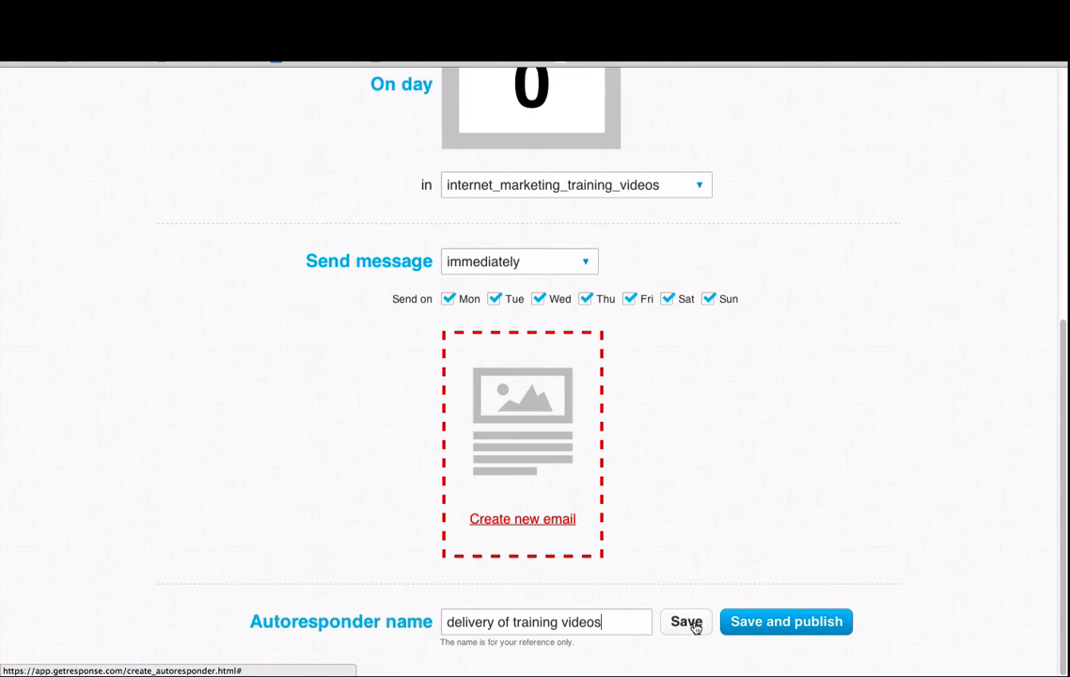
- Start a new email for the autoresponder and begin editing its message name
click(536, 526)
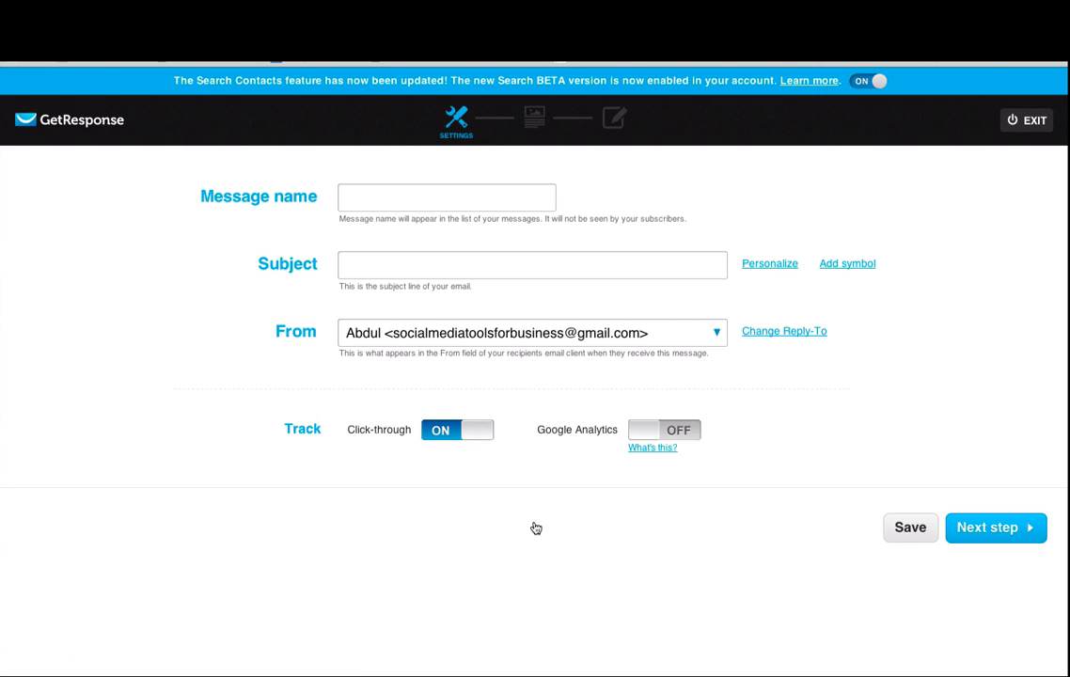
click(424, 188)
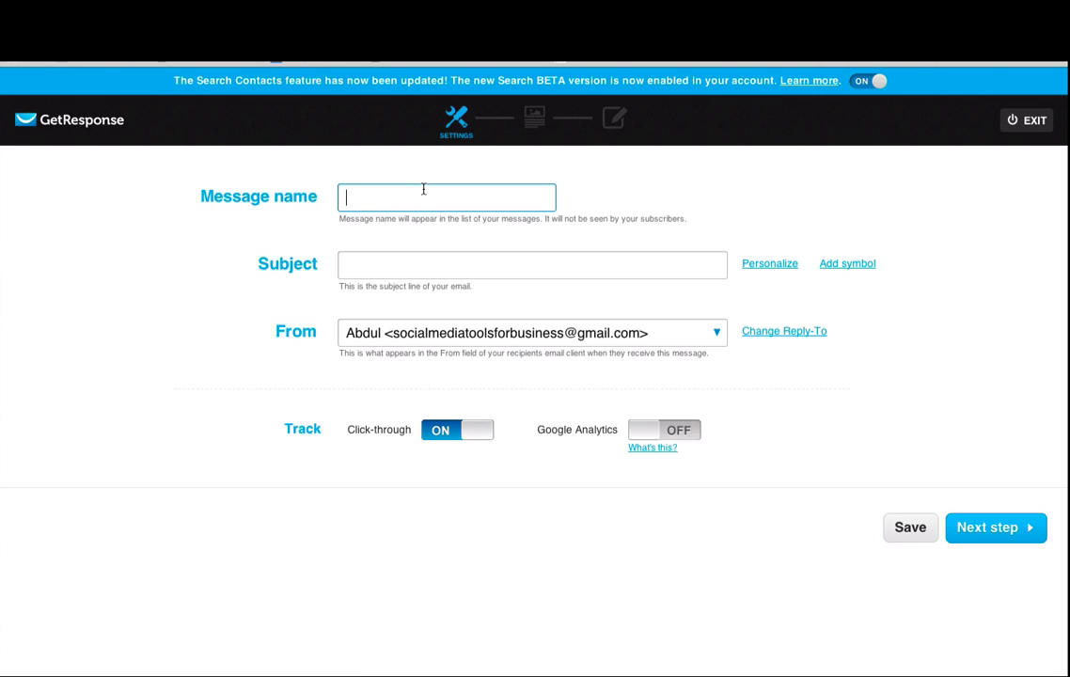
text(delkivery)
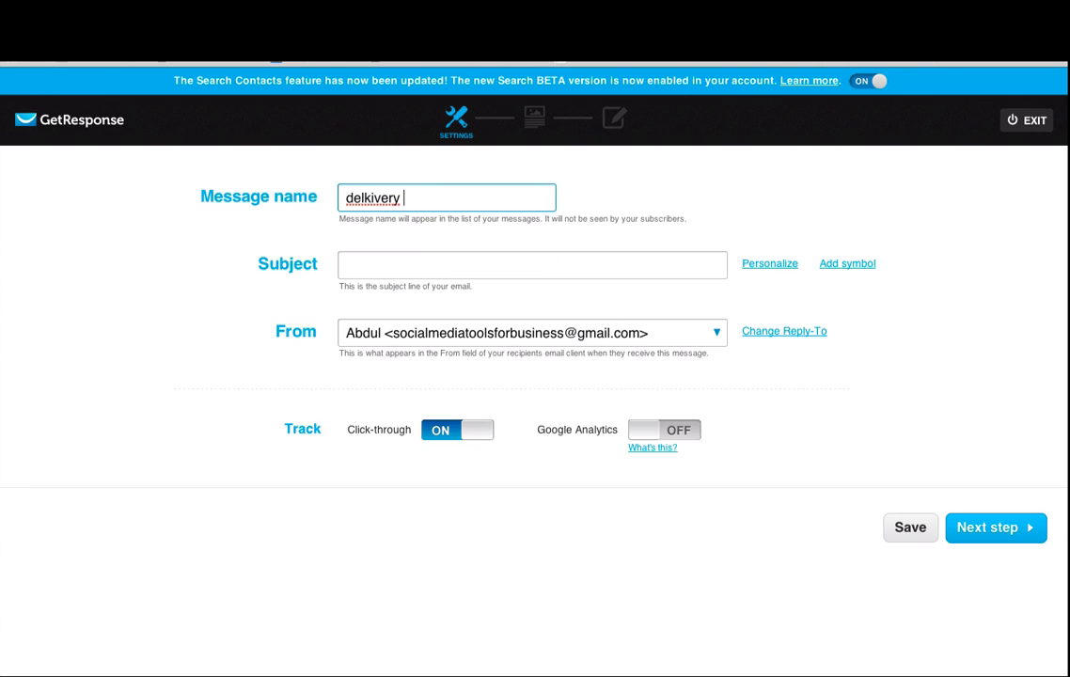
key(BackSpace)
key(BackSpace)
key(BackSpace)
key(BackSpace)
key(BackSpace)
key(BackSpace)
key(BackSpace)
text(ivery if)
key(BackSpace)
key(BackSpace)
text(of training vireo)
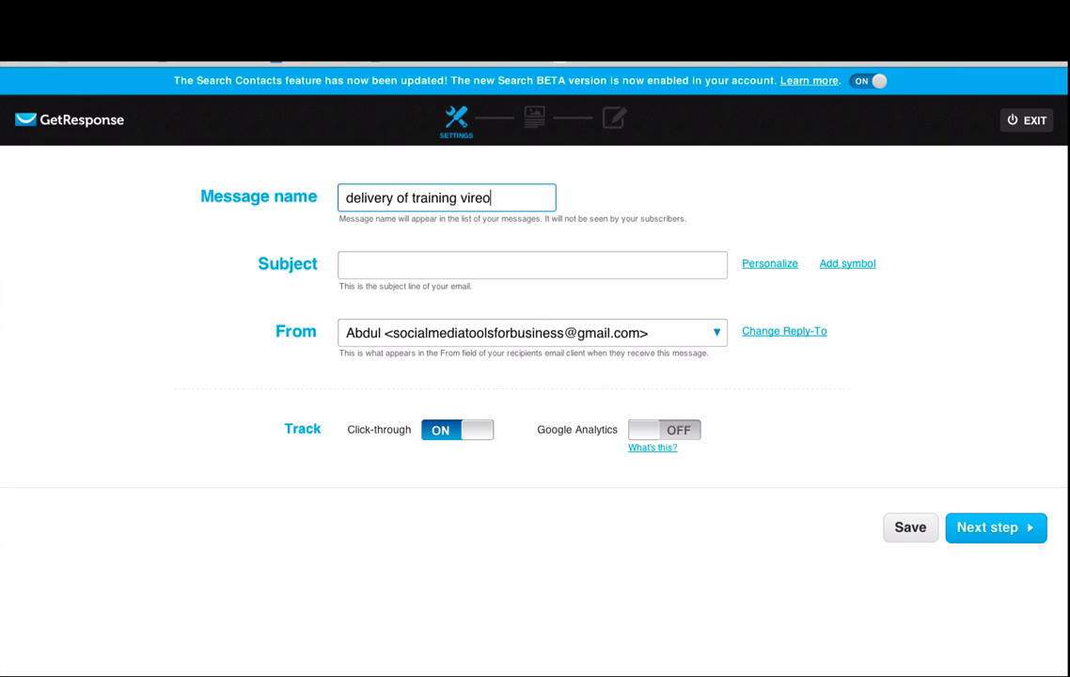
key(BackSpace)
key(BackSpace)
key(BackSpace)
text(deos)
key(BackSpace)
key(BackSpace)
key(BackSpace)
key(BackSpace)
key(BackSpace)
key(BackSpace)
key(BackSpace)
key(BackSpace)
key(BackSpace)
key(BackSpace)
key(BackSpace)
key(BackSpace)
key(BackSpace)
key(BackSpace)
key(BackSpace)
key(BackSpace)
key(BackSpace)
key(BackSpace)
key(BackSpace)
key(BackSpace)
key(BackSpace)
key(BackSpace)
key(BackSpace)
key(BackSpace)
key(BackSpace)
key(BackSpace)
key(BackSpace)
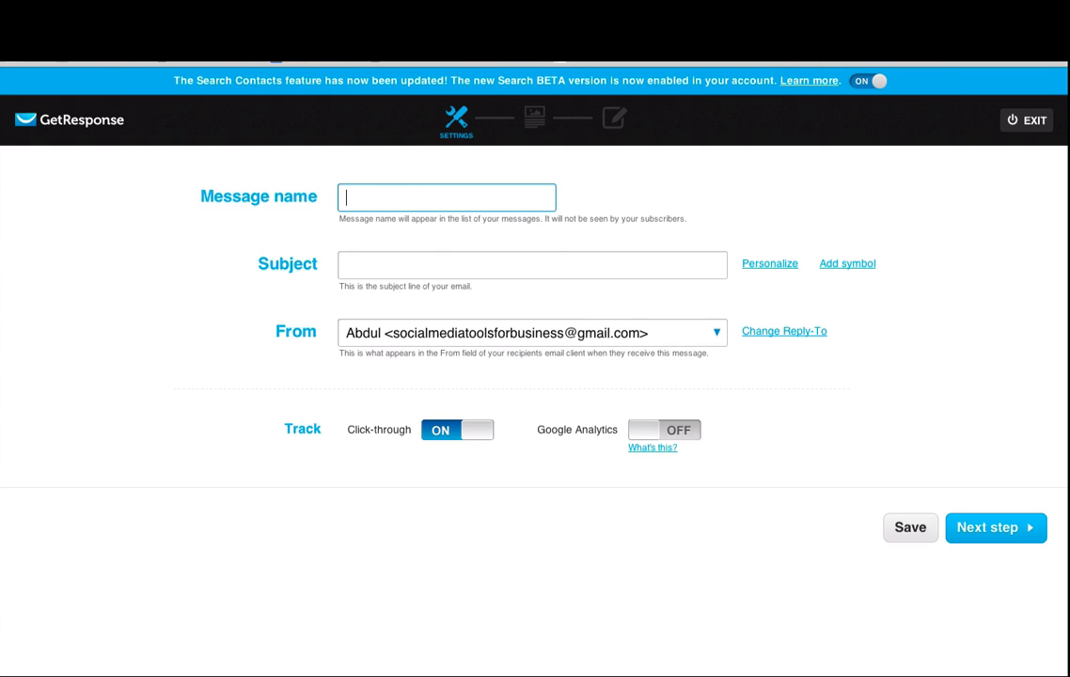
- Set the message name to "information on how to download videos"
text(infomration)
key(BackSpace)
key(BackSpace)
key(BackSpace)
key(BackSpace)
key(BackSpace)
key(BackSpace)
key(BackSpace)
text(rmation on )
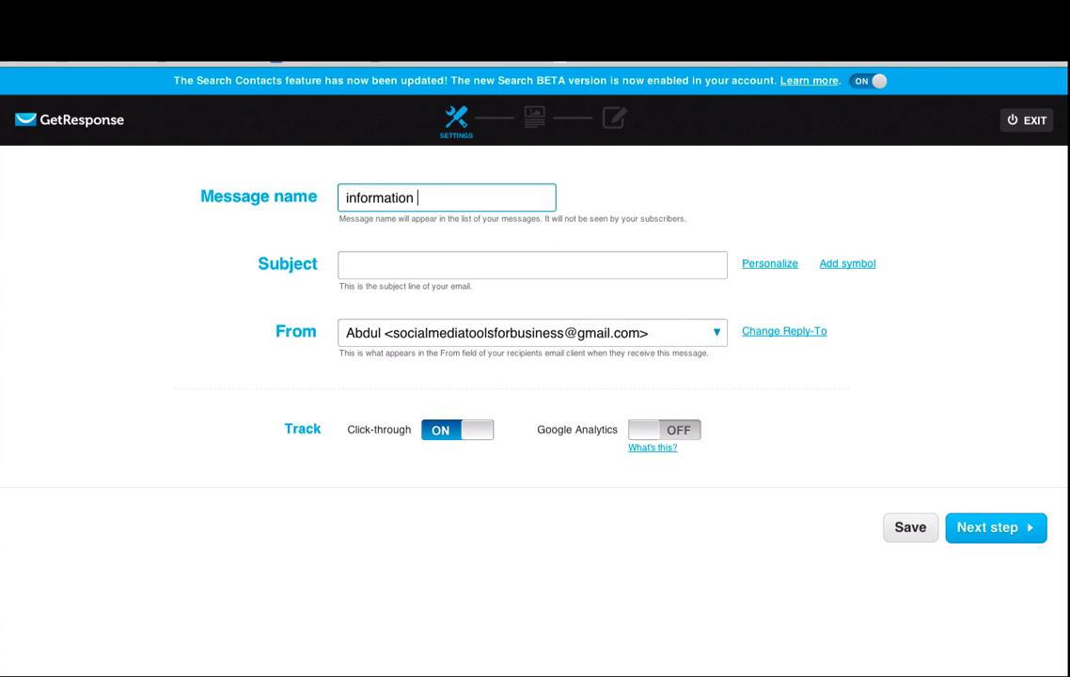
text(howto do)
key(BackSpace)
key(BackSpace)
key(BackSpace)
key(BackSpace)
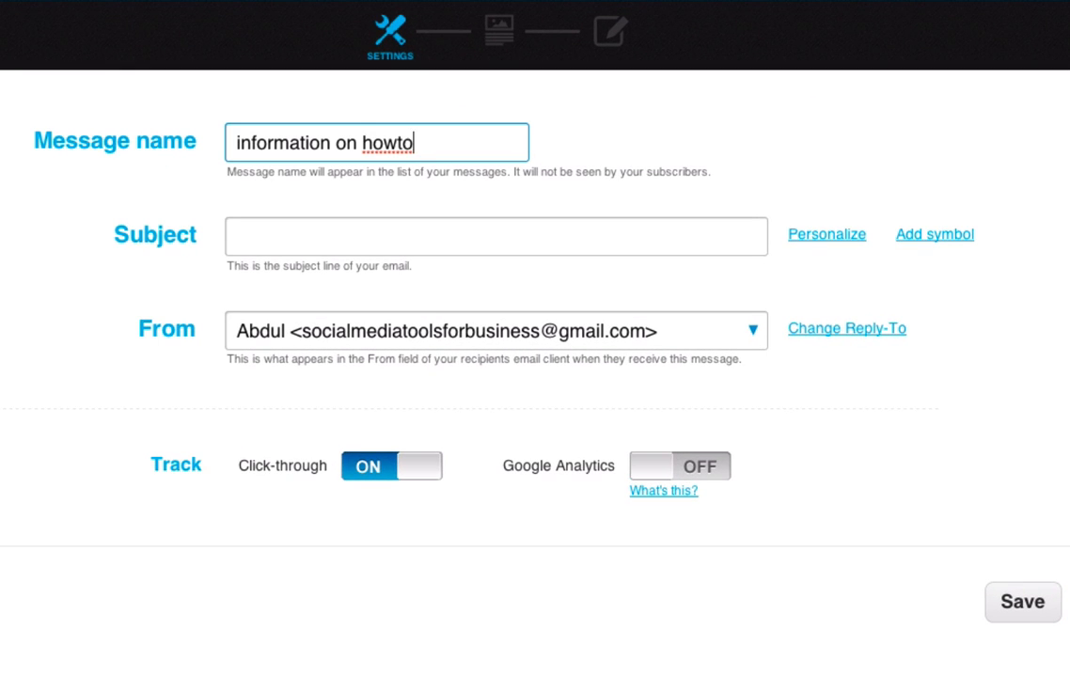
key(BackSpace)
key(BackSpace)
key(BackSpace)
key(BackSpace)
text(how to download videos)
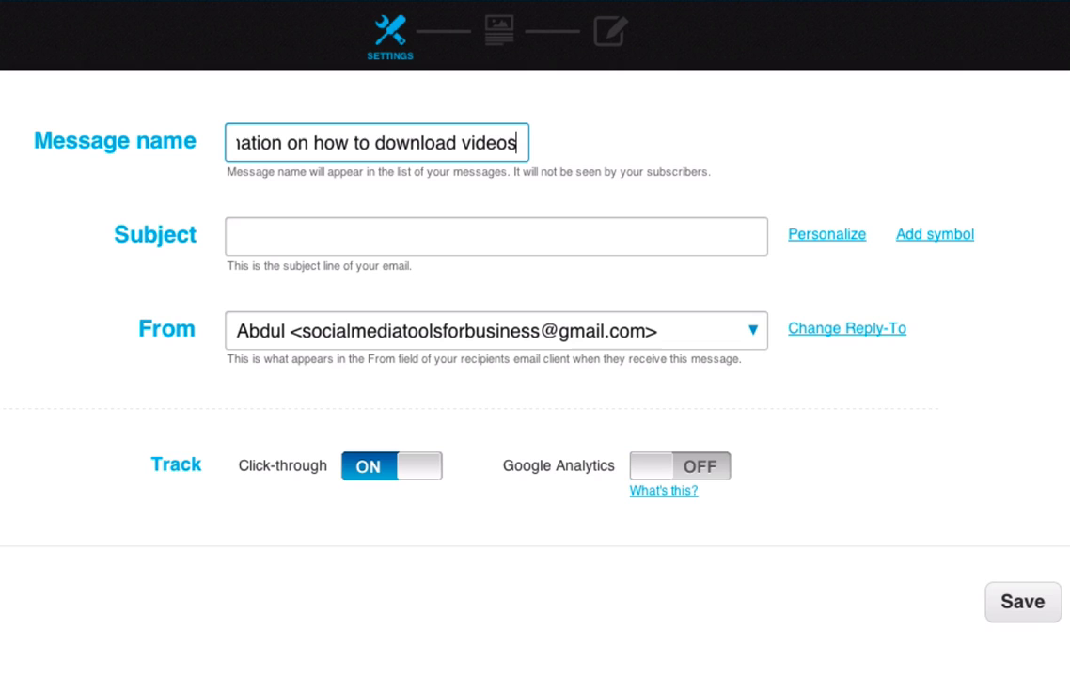
- Set the email's subject to "Your download link to internet marketing training videos"
click(308, 241)
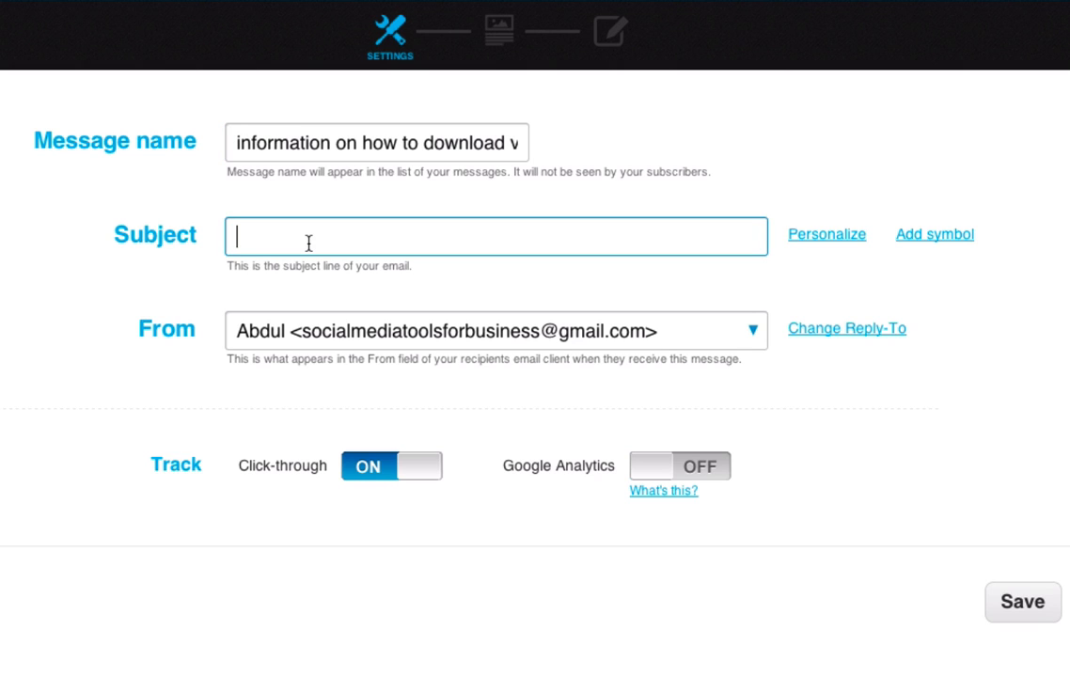
text(Download yo)
key(BackSpace)
key(BackSpace)
key(BackSpace)
key(BackSpace)
key(BackSpace)
key(BackSpace)
key(BackSpace)
key(BackSpace)
key(BackSpace)
key(BackSpace)
key(BackSpace)
text(Your downl)
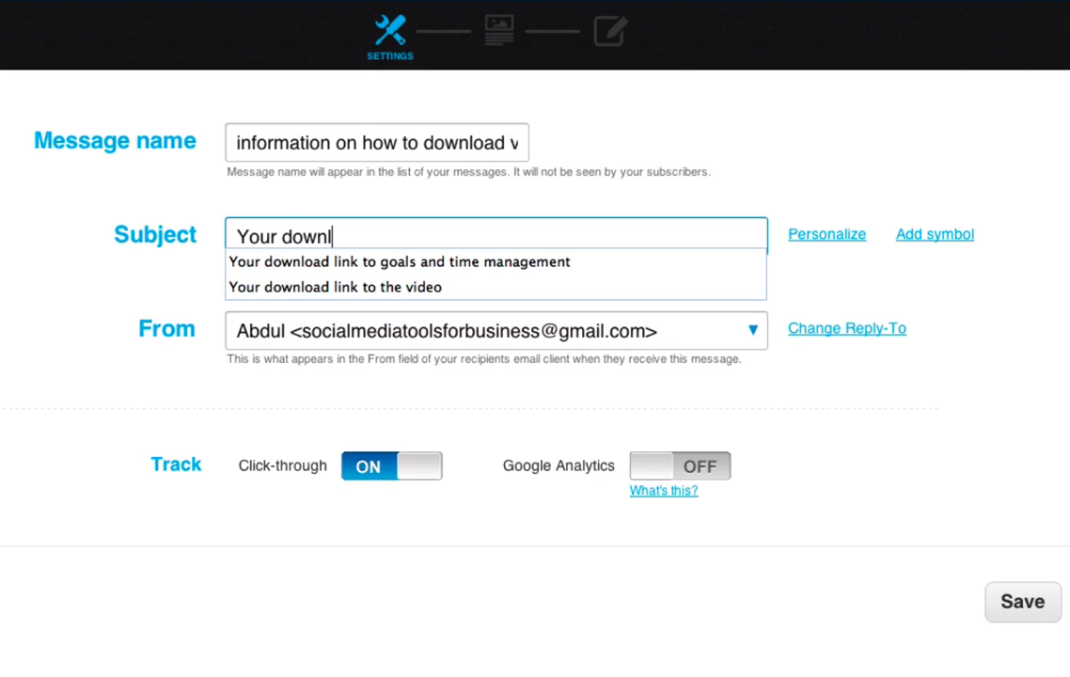
text(oad link to )
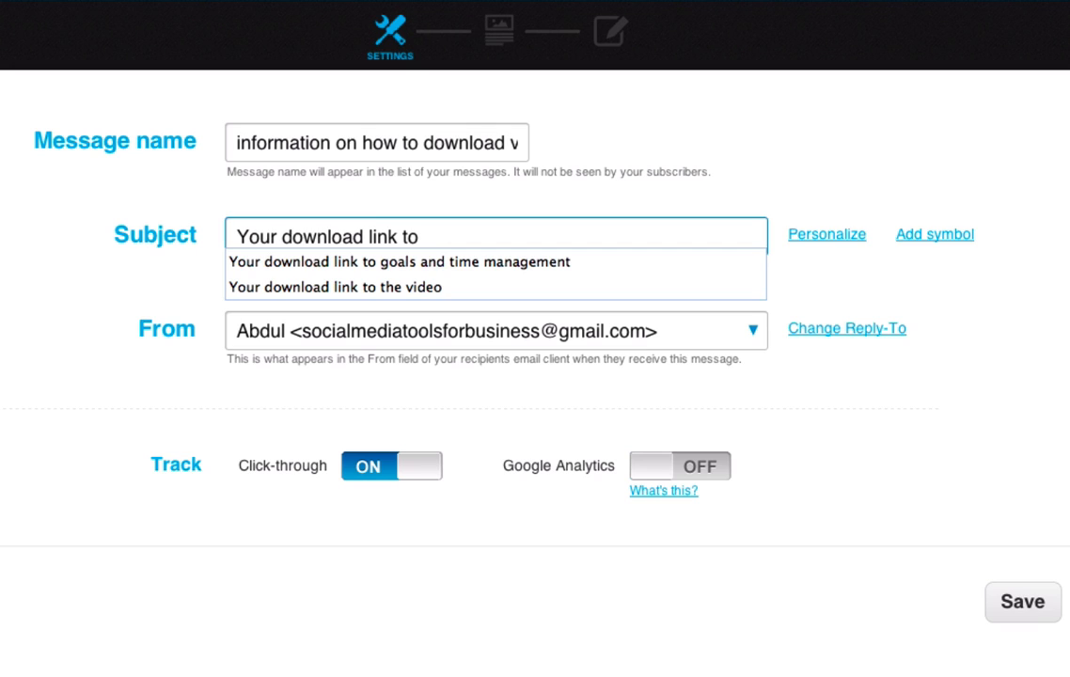
text(internet mar)
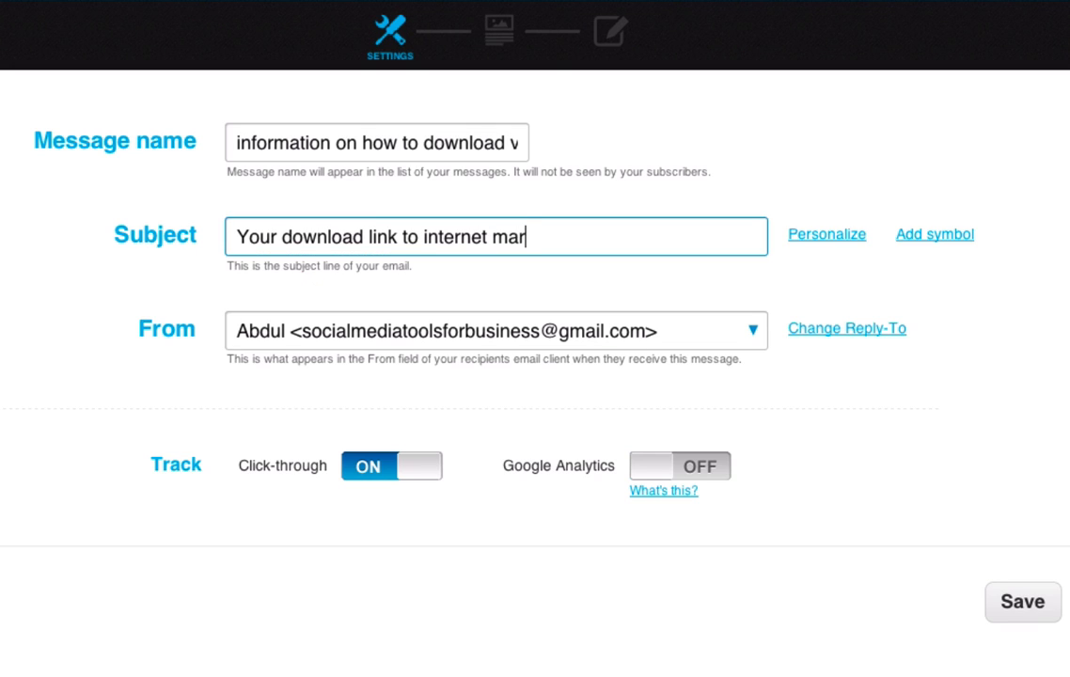
text(keting training vodeos)
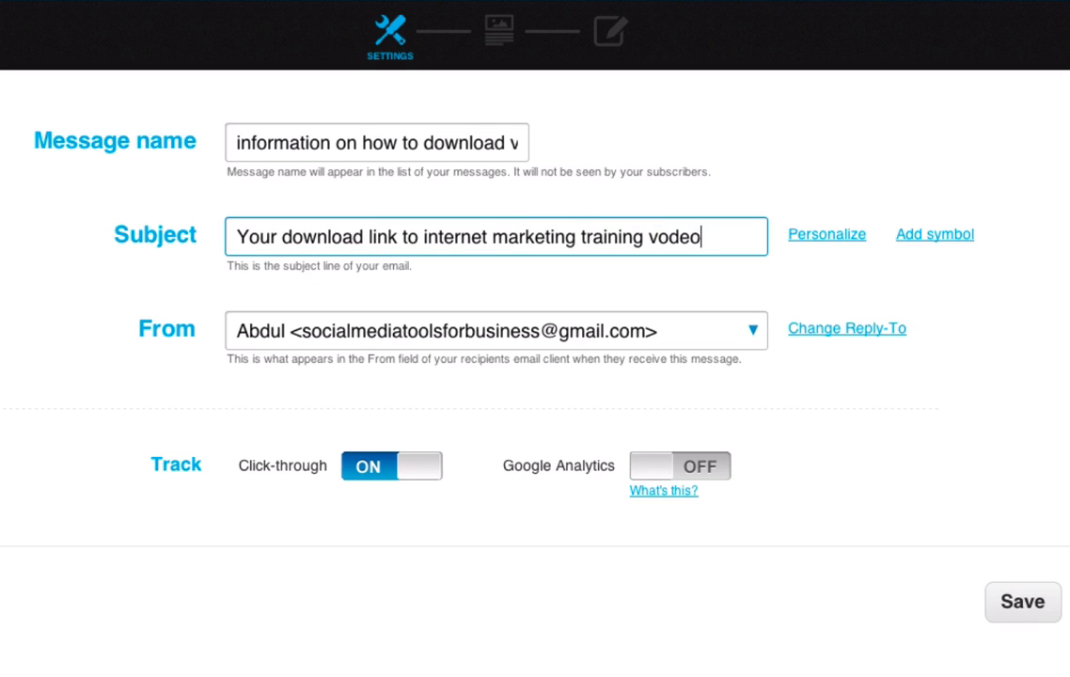
key(BackSpace)
key(BackSpace)
key(BackSpace)
key(BackSpace)
key(BackSpace)
text(ideos)
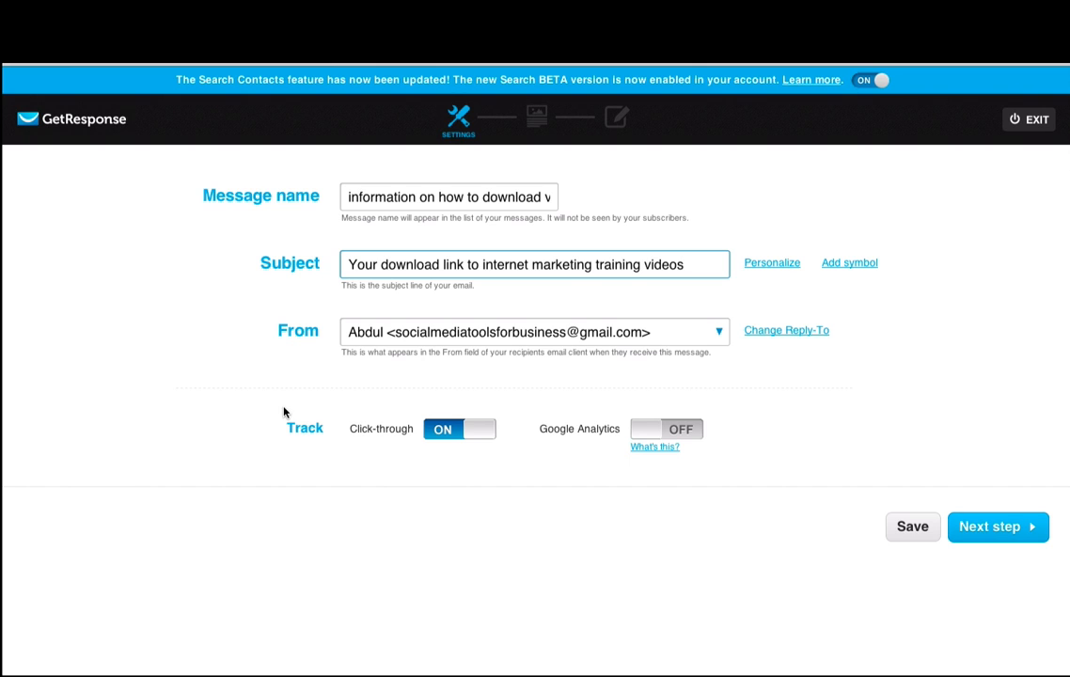
- Continue from the message settings to the HTML code editor instead of a template, and show its WYSIWYG view
click(975, 538)
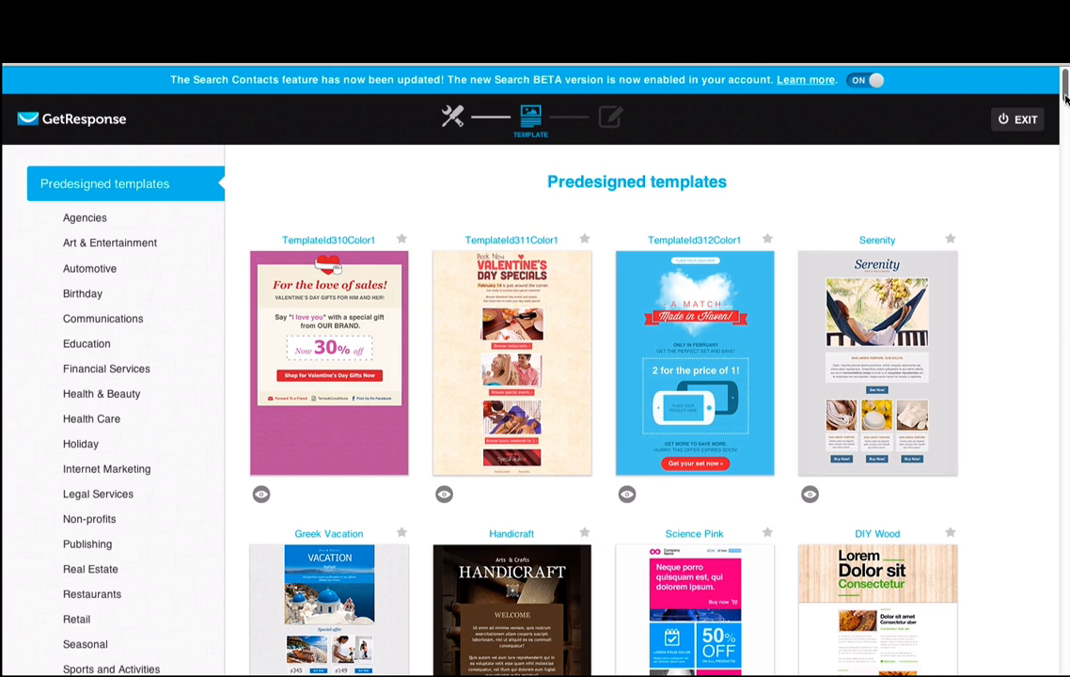
drag(1067, 100, 1066, 121)
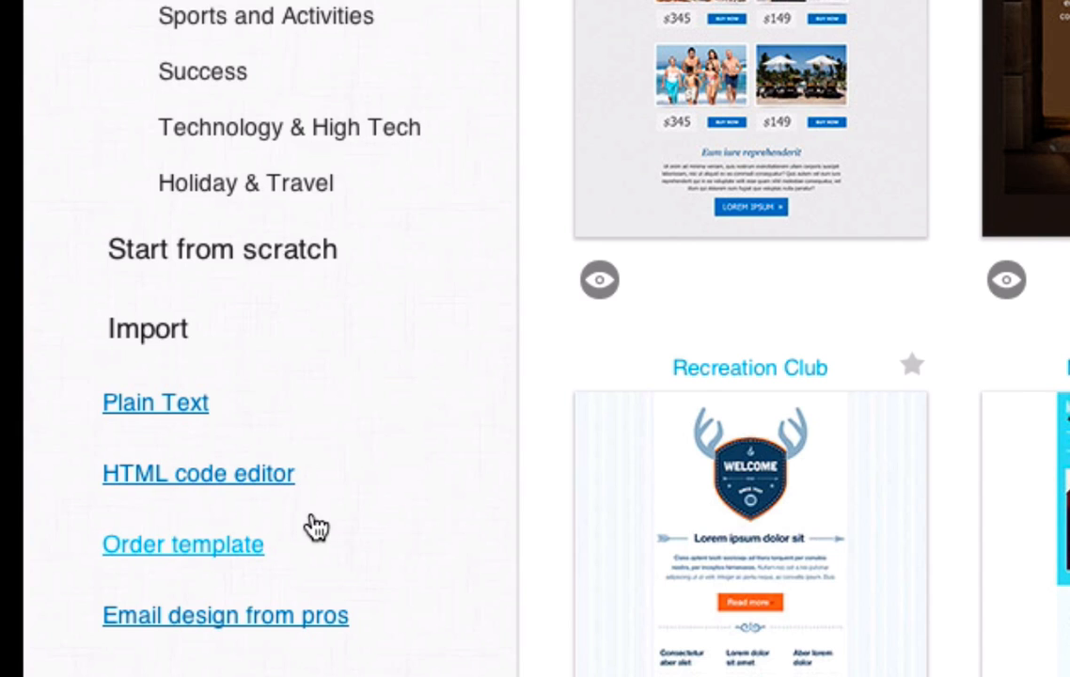
click(268, 479)
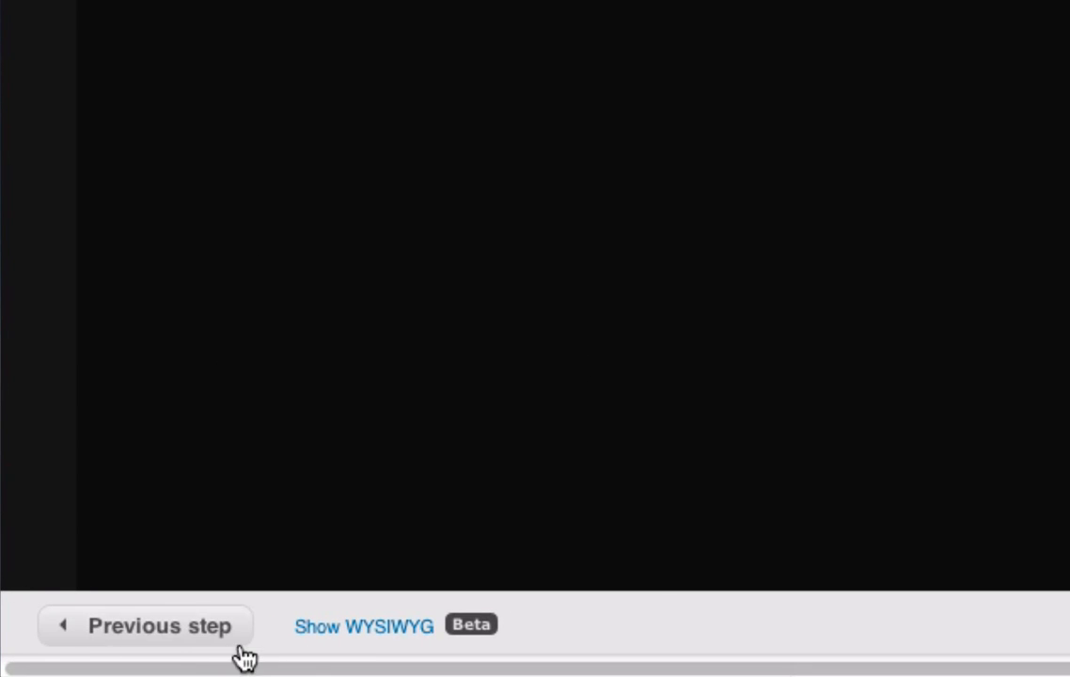
click(374, 628)
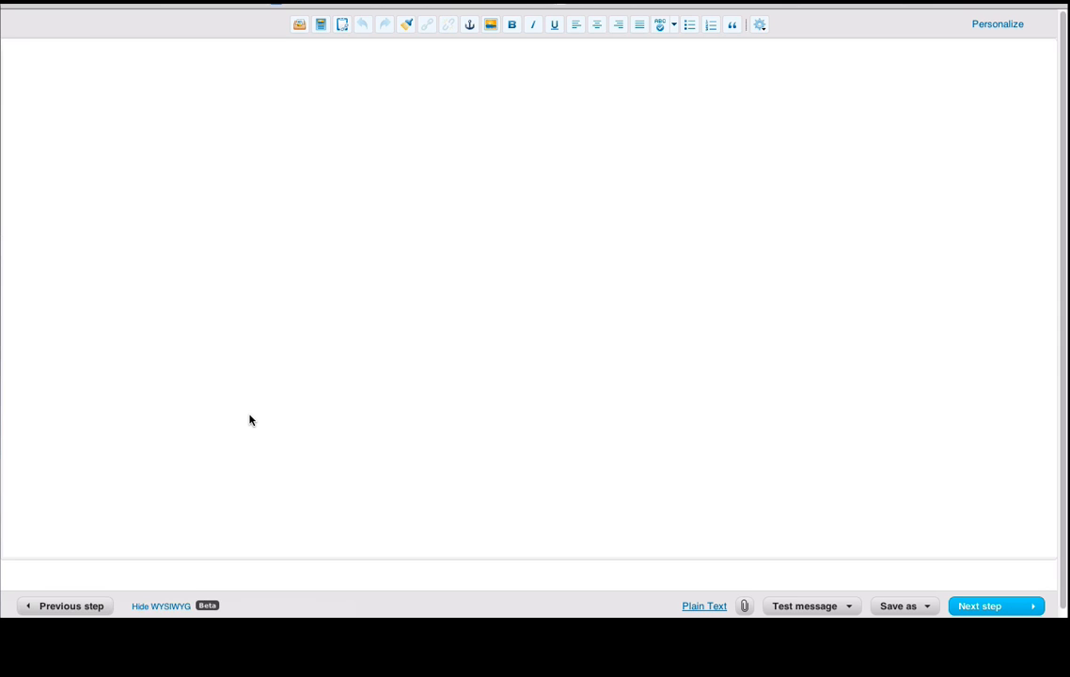
- Fill the email body with the registration thank-you text and six video links, and start it with the personalized greeting "Hi [[name]],"
click(305, 123)
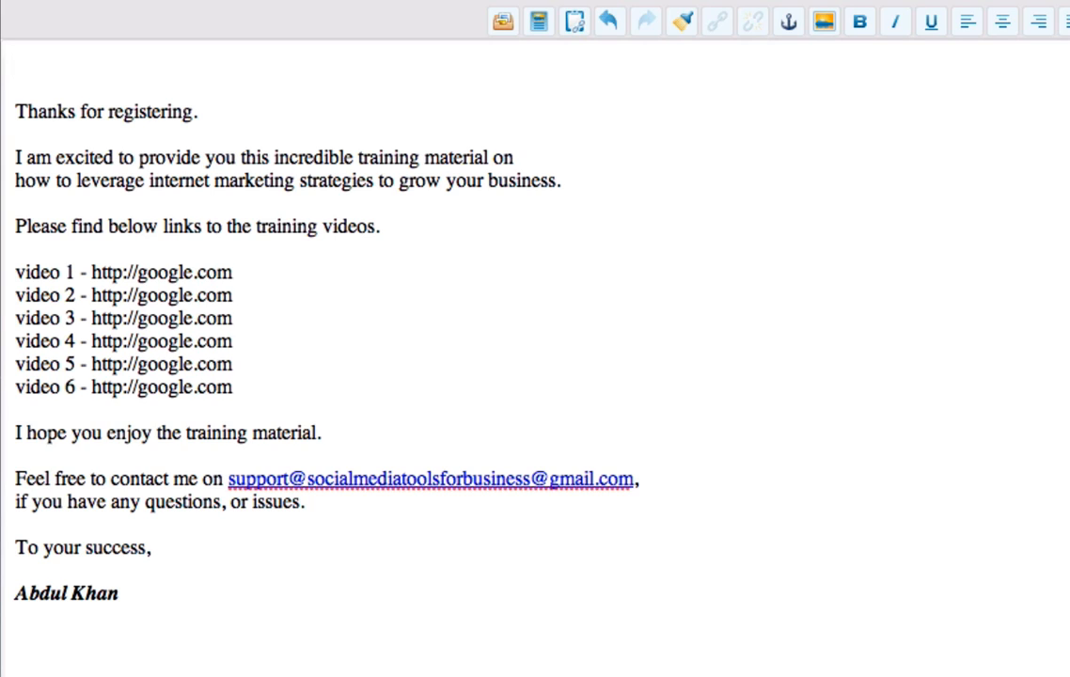
text(Hi)
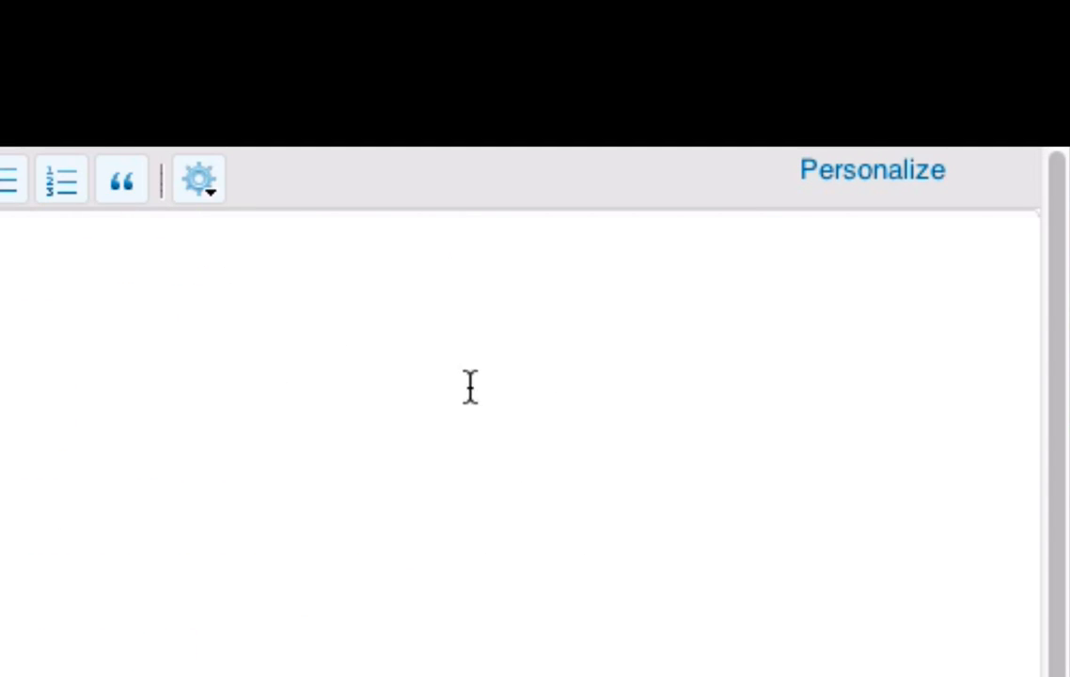
click(879, 184)
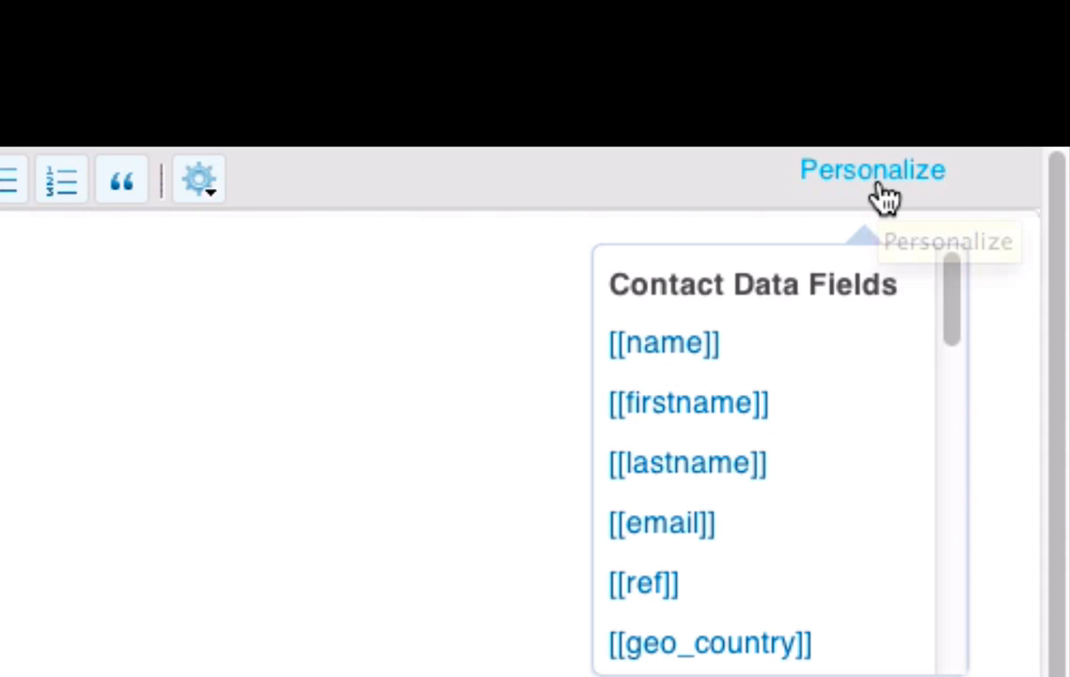
click(879, 195)
click(855, 193)
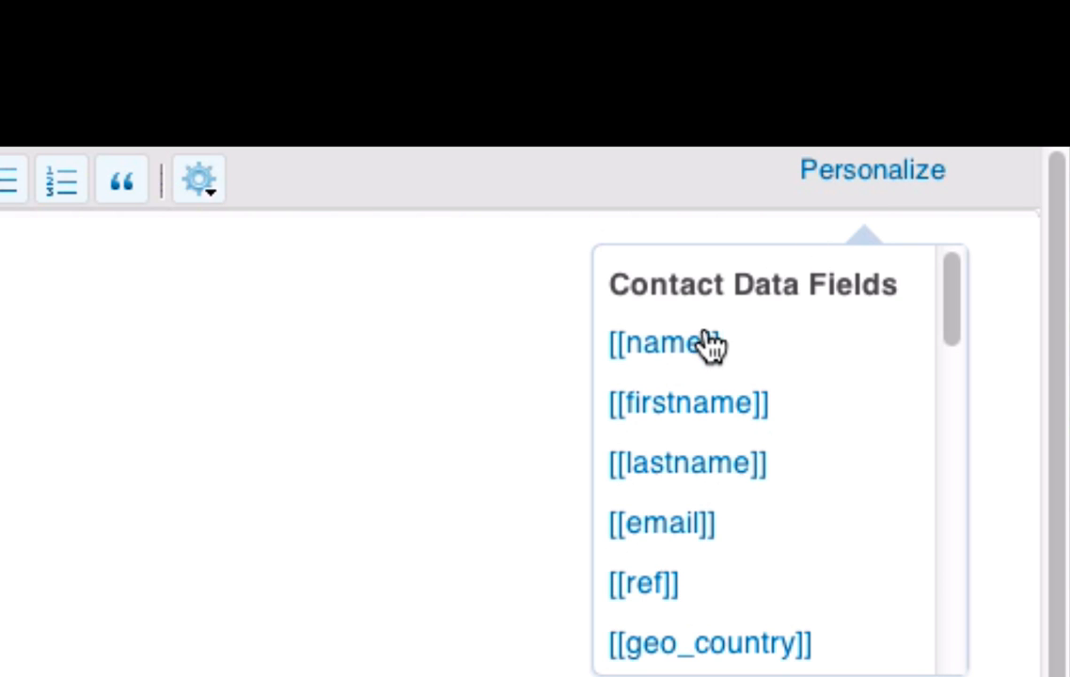
click(681, 350)
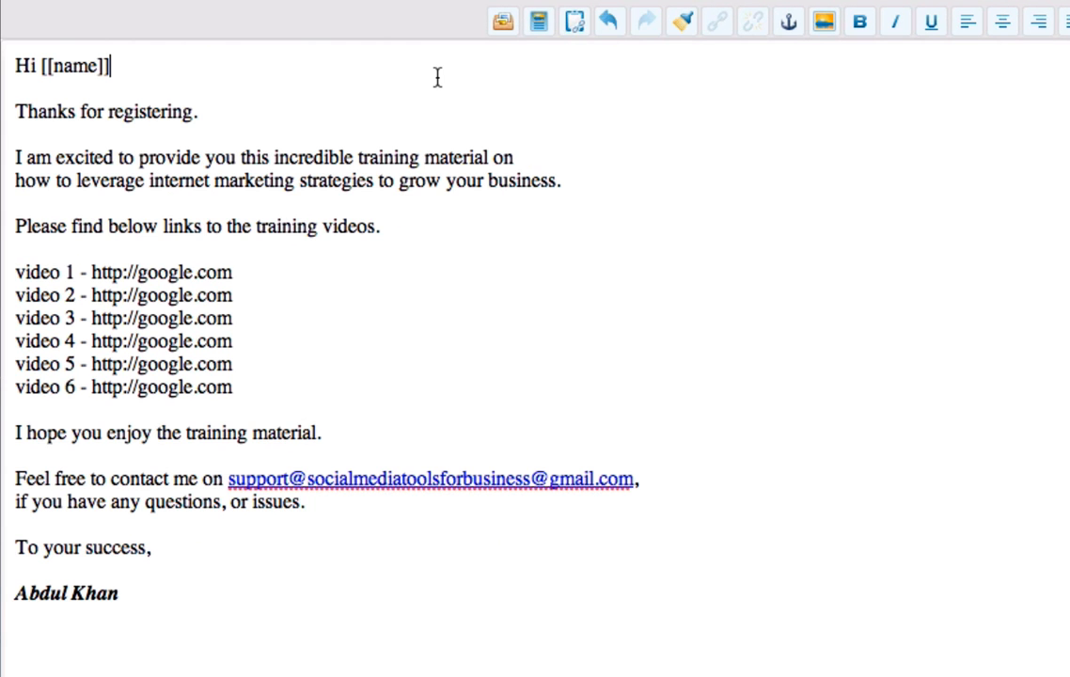
text(,)
- Examine the list of training video links in the email body, from video 1 to video 6
key(Down)
key(Down)
key(Down)
key(Down)
key(Down)
key(Down)
key(Down)
key(Down)
click(113, 273)
click(21, 409)
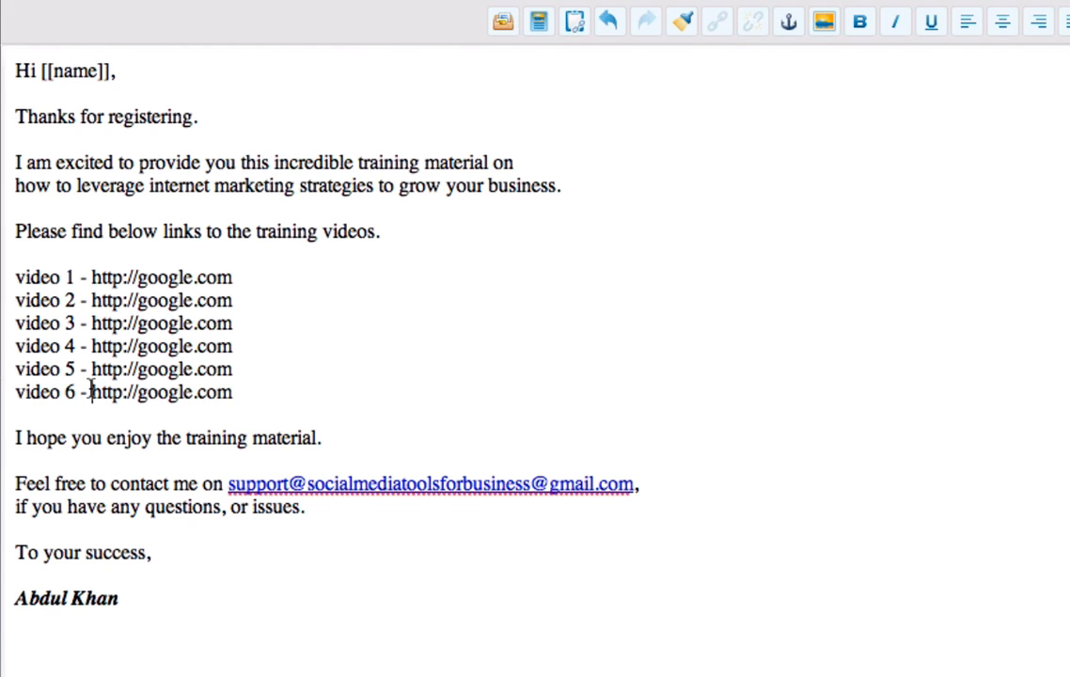
drag(90, 391, 251, 389)
click(252, 391)
- Examine the link settings of the support e-mail address in the body, checking the URL's "mailto:" prefix
click(416, 484)
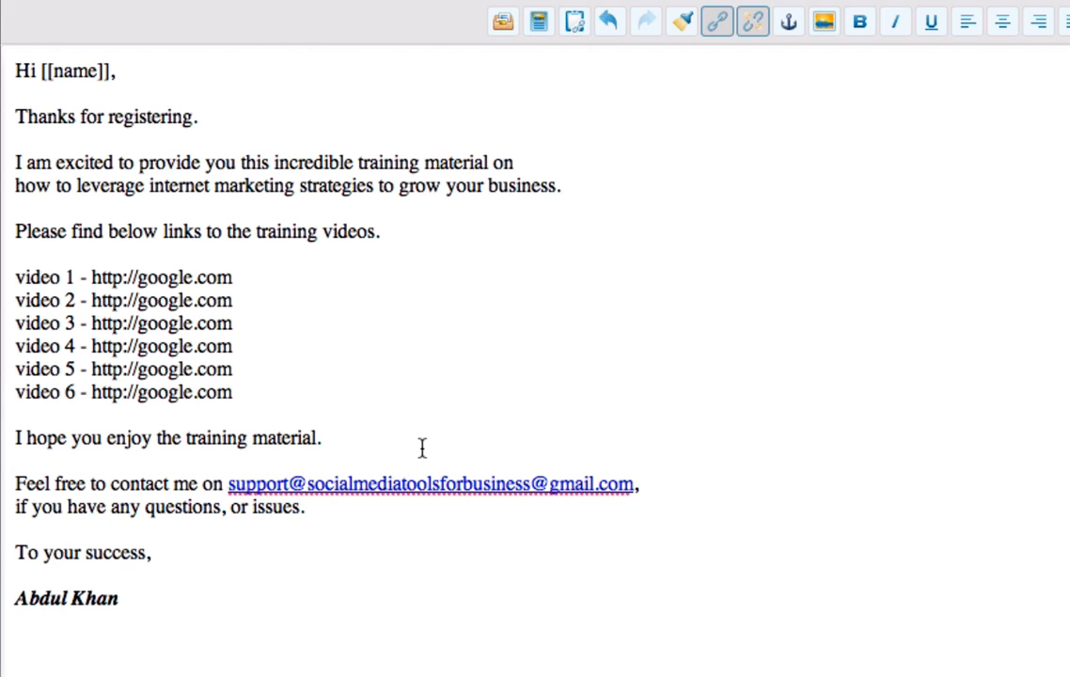
click(721, 29)
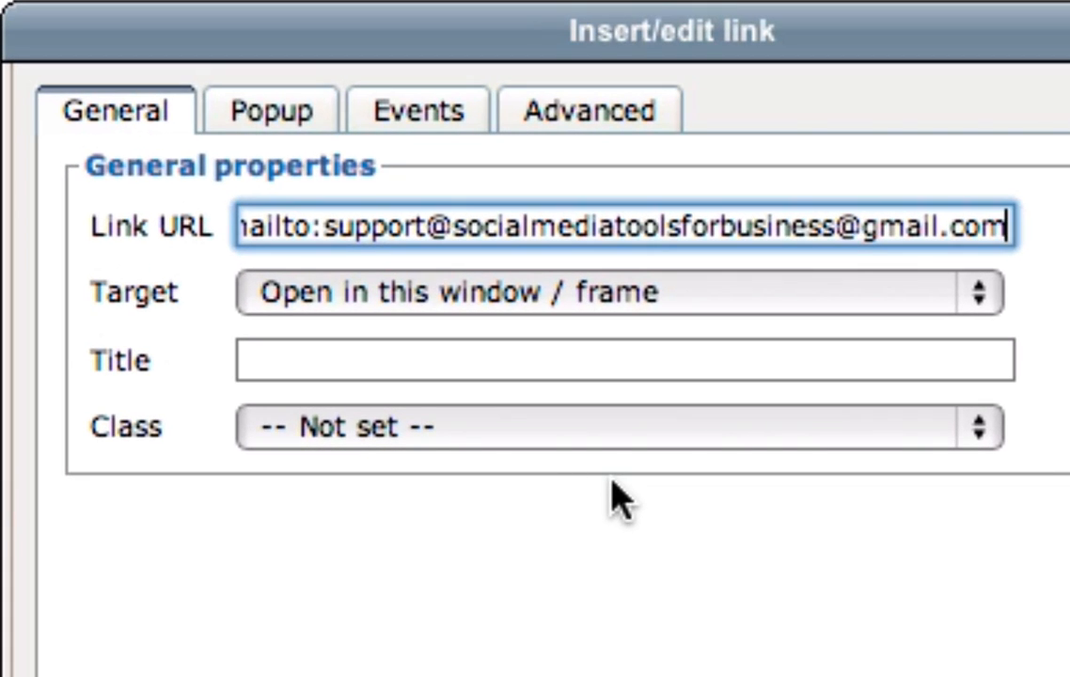
key(Left)
key(Left)
key(Left)
key(Left)
key(Left)
key(Left)
key(Left)
key(Left)
key(Left)
key(Left)
key(Left)
key(Left)
key(Left)
key(Left)
key(Left)
key(Left)
key(Left)
key(Left)
key(Left)
key(Left)
key(Left)
key(Left)
key(Left)
key(Left)
key(Left)
key(Left)
key(Left)
key(Left)
key(Left)
key(Left)
key(Left)
key(Left)
key(Left)
key(Left)
key(Left)
key(Left)
key(Left)
key(Left)
key(Left)
key(Left)
key(Left)
key(Left)
key(Left)
key(Left)
key(Left)
key(Left)
key(Left)
key(Left)
key(Right)
key(Right)
key(Right)
key(Right)
key(Right)
key(Right)
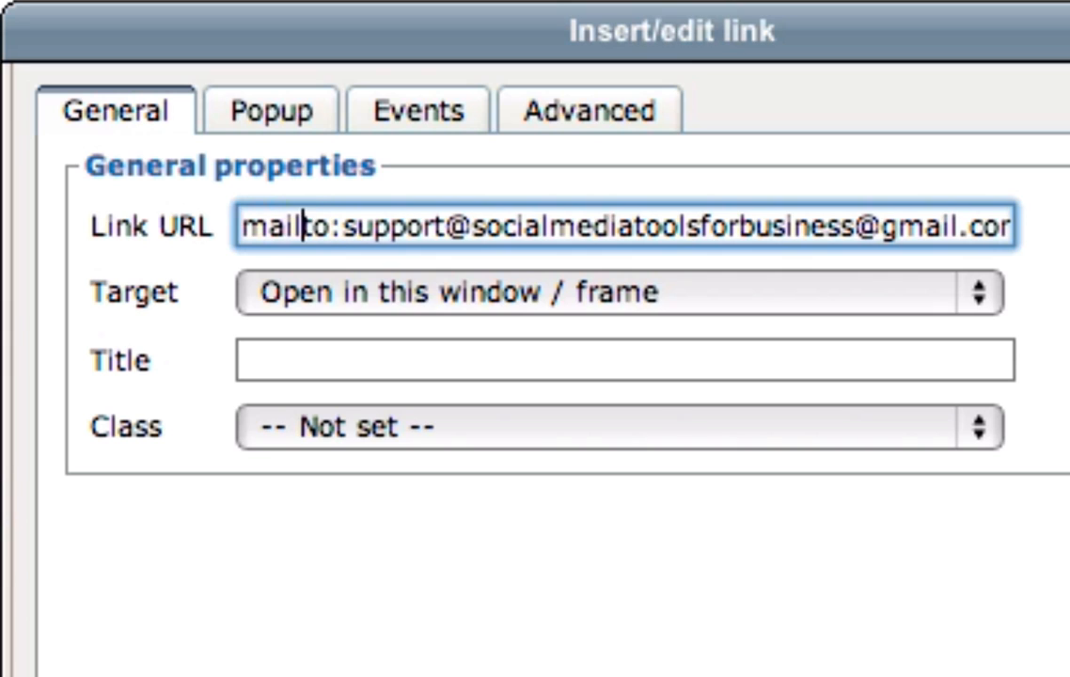
key(Left)
key(Left)
key(Left)
key(Left)
key(Left)
key(Left)
key(Right)
key(Right)
key(Right)
key(Right)
key(Right)
key(Right)
key(Left)
key(Left)
key(Left)
key(Left)
key(Left)
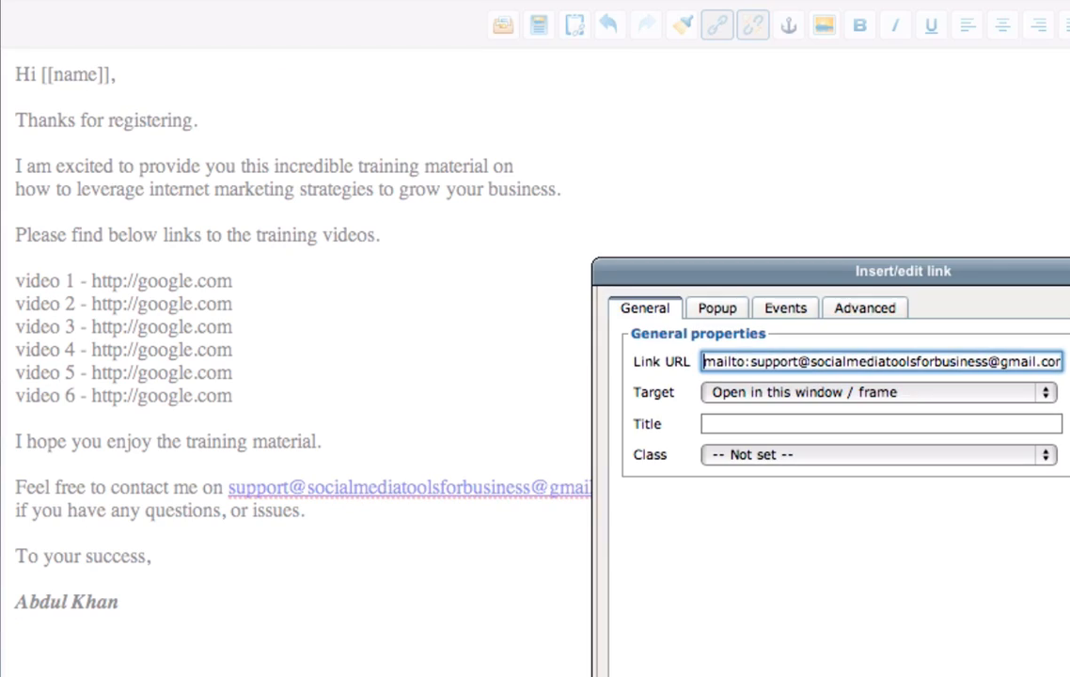
click(151, 672)
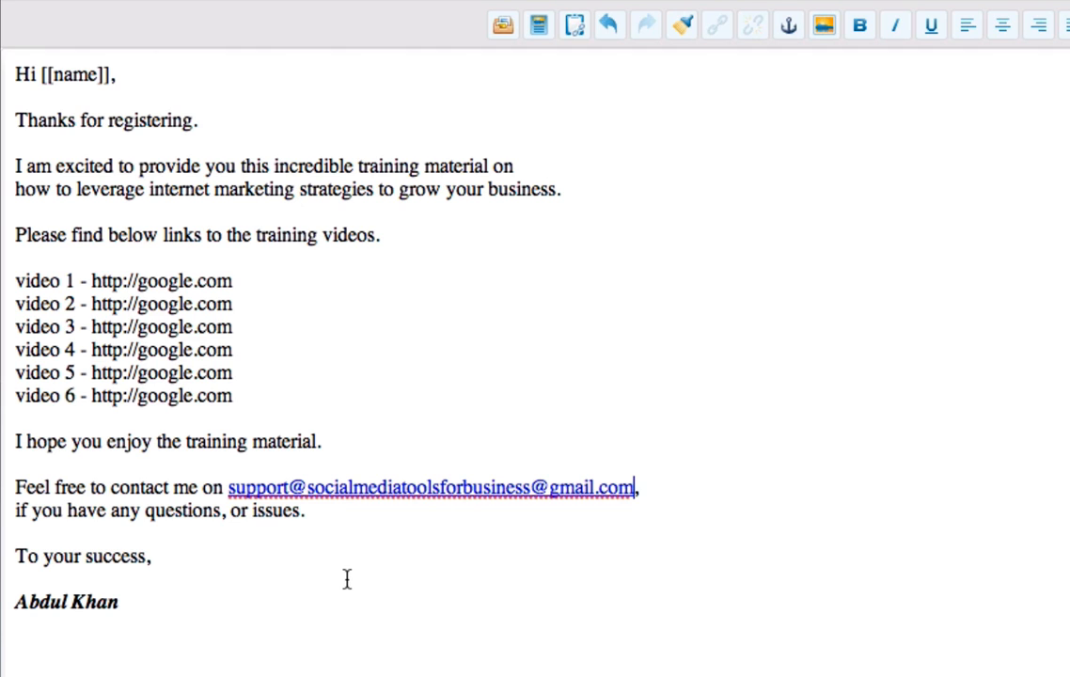
- Copy the entire email body, paste it into the message's plain text version, and check that version from greeting to signature
drag(251, 606, 10, 74)
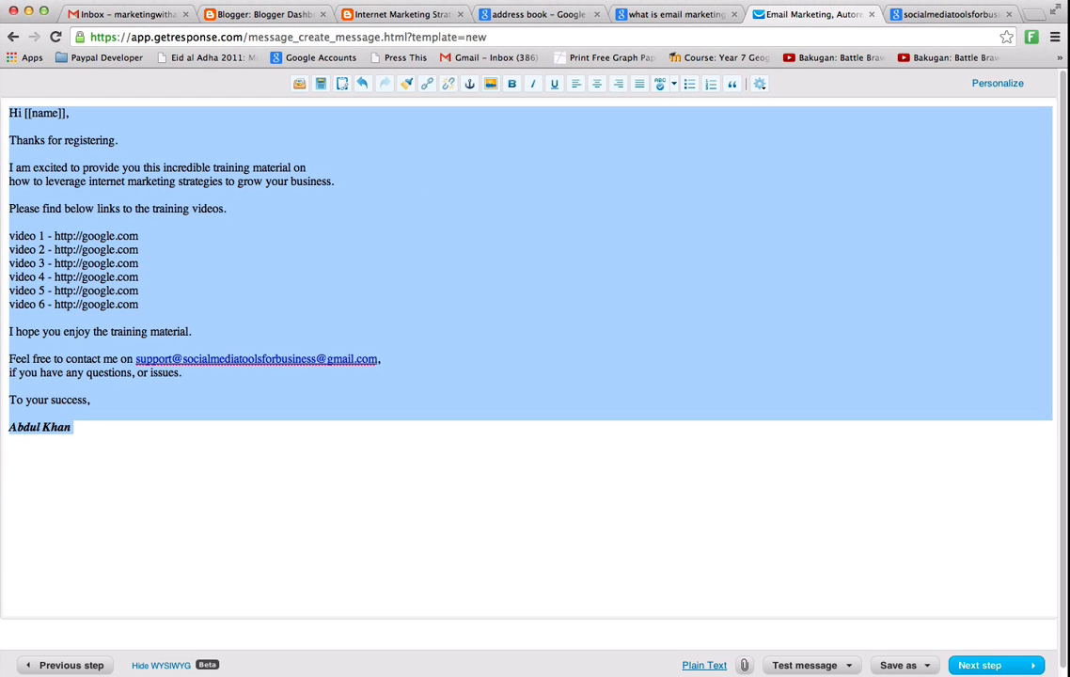
click(66, 0)
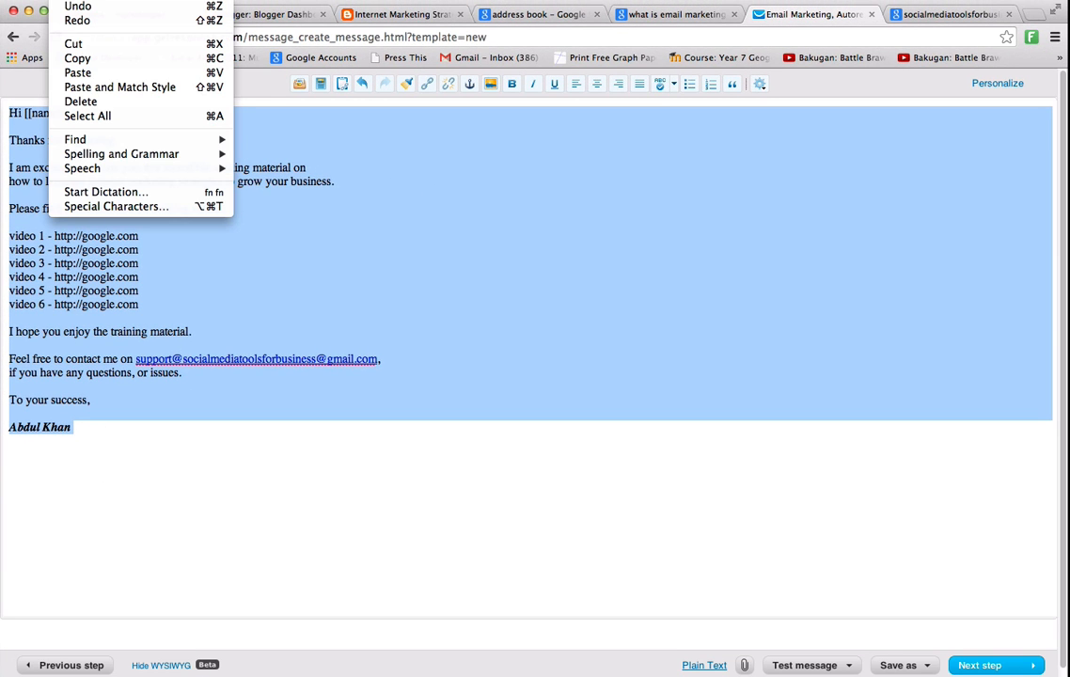
click(108, 59)
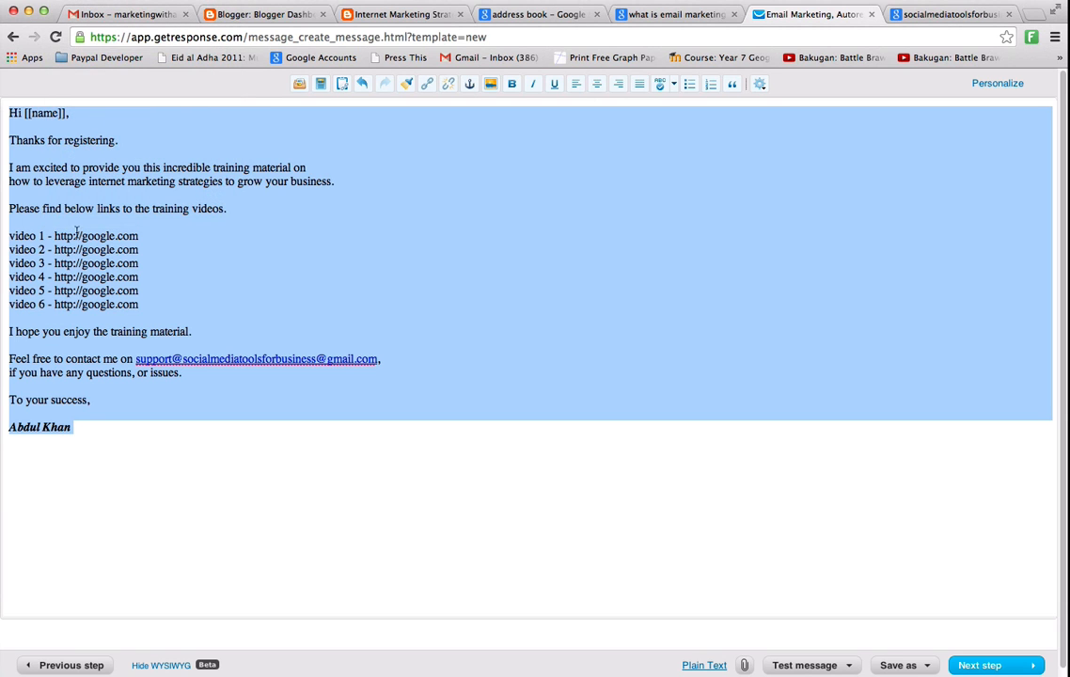
click(117, 430)
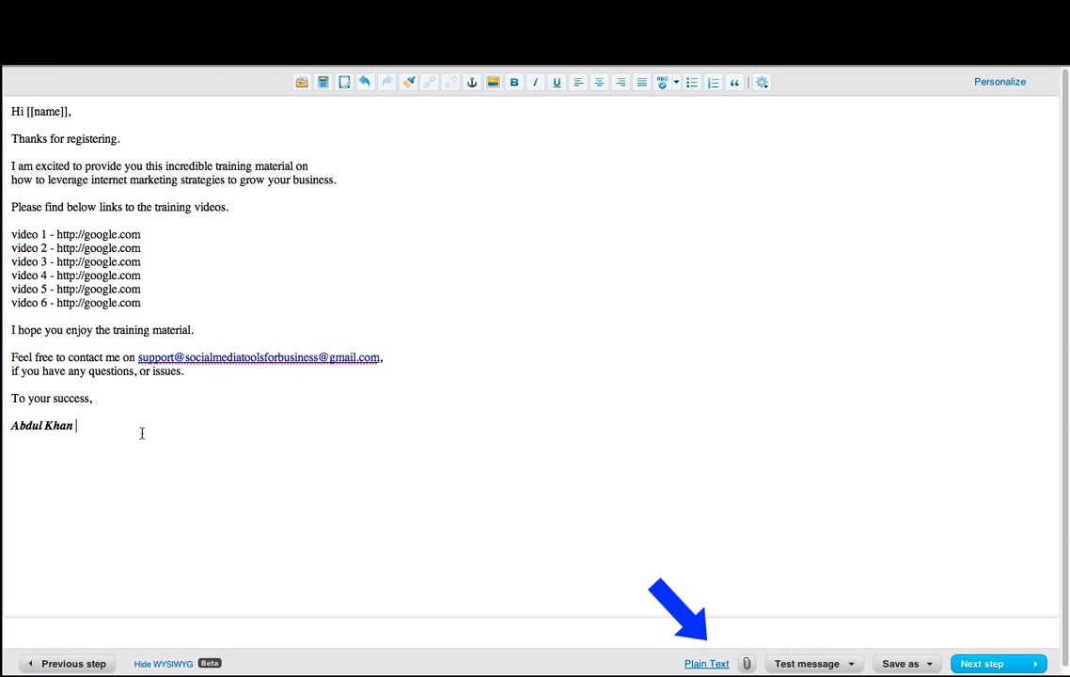
click(711, 665)
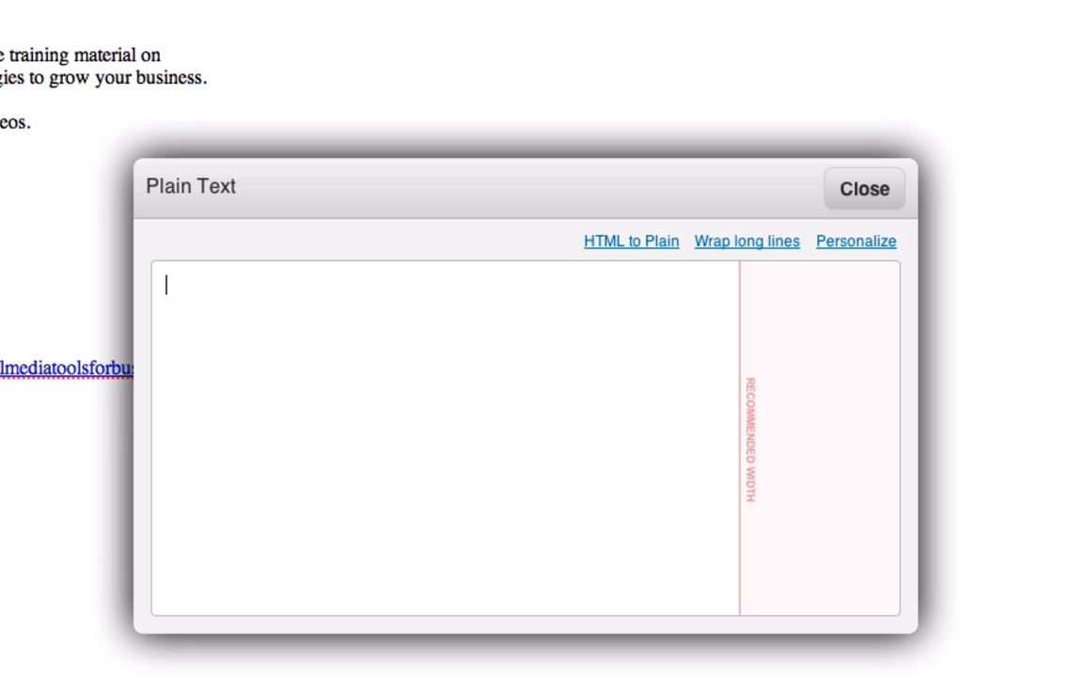
click(0, 0)
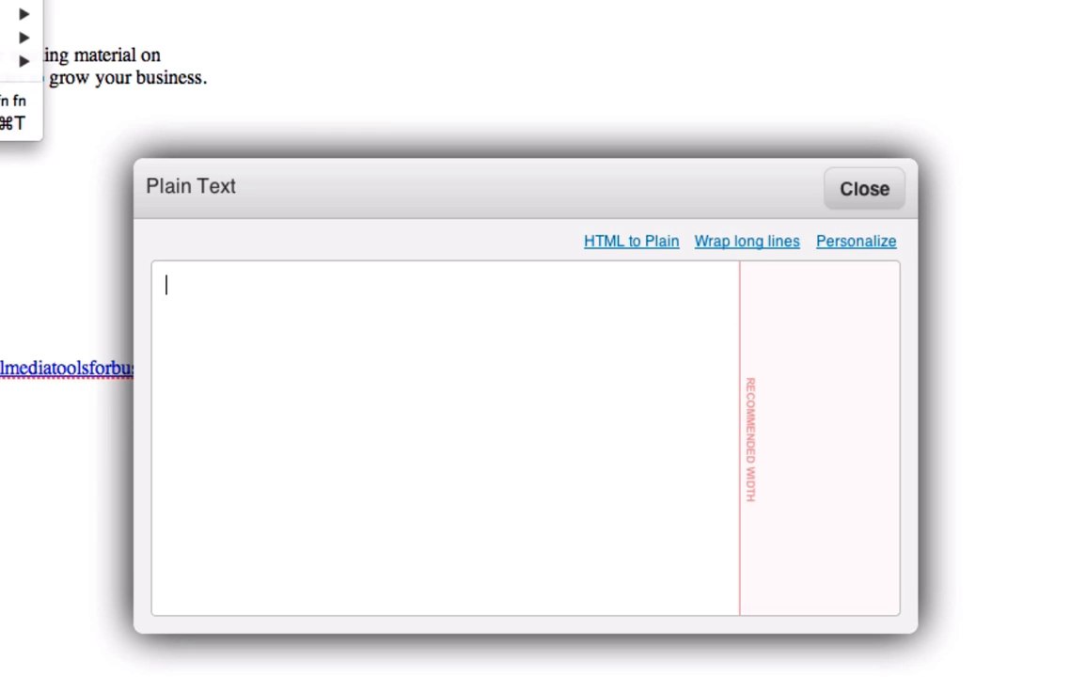
click(0, 0)
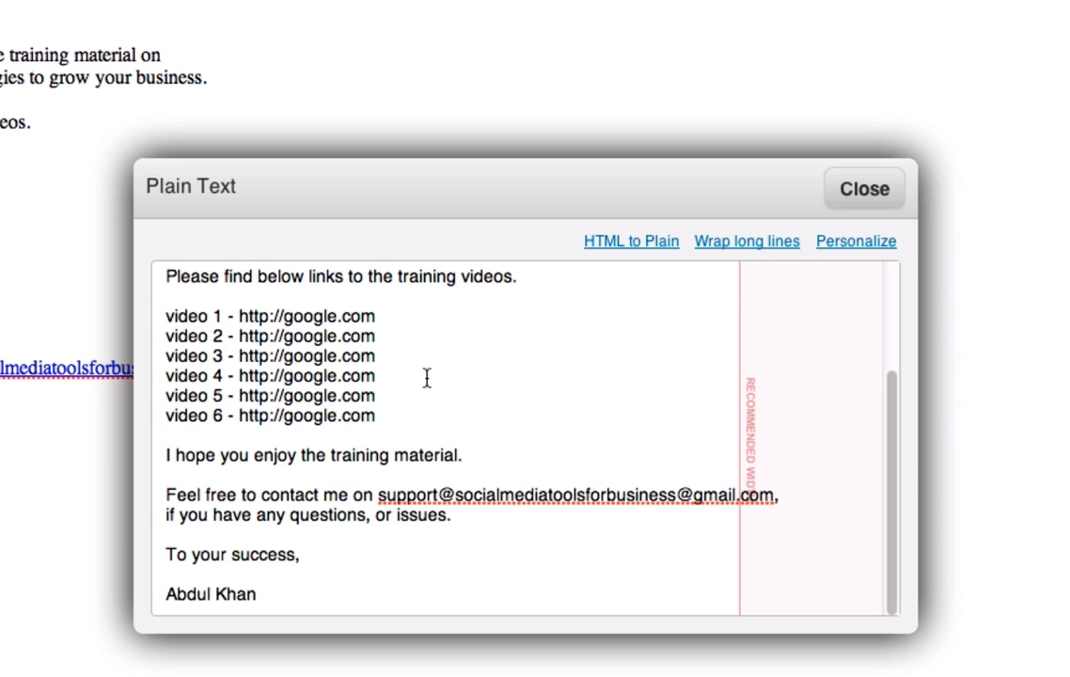
scroll(430, 374, up, 5)
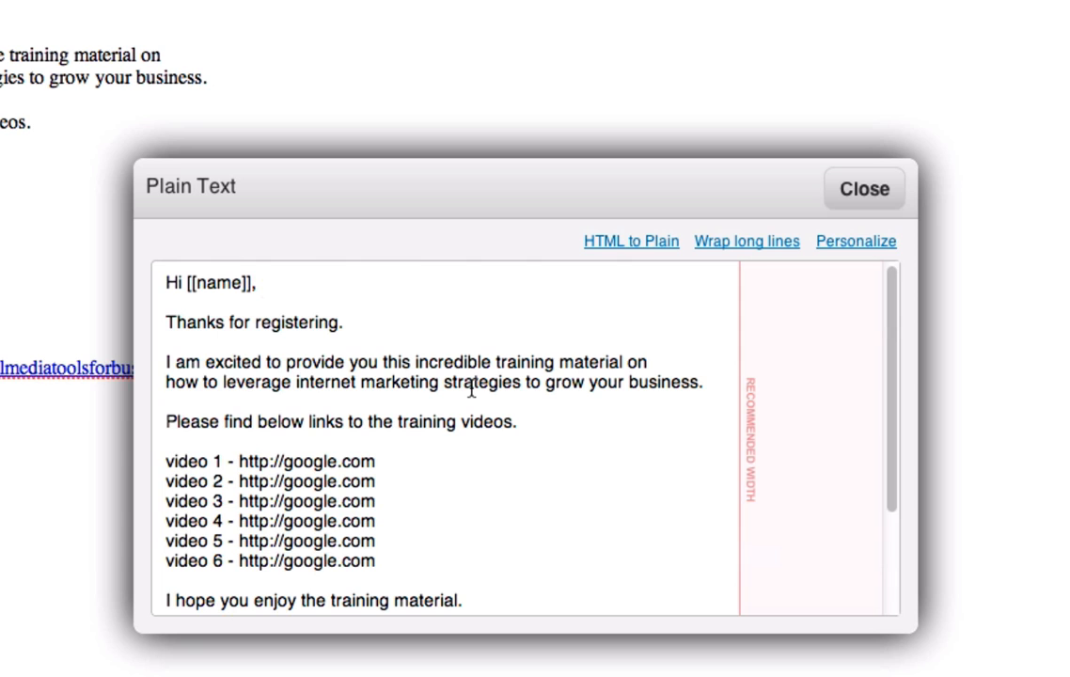
scroll(471, 389, down, 5)
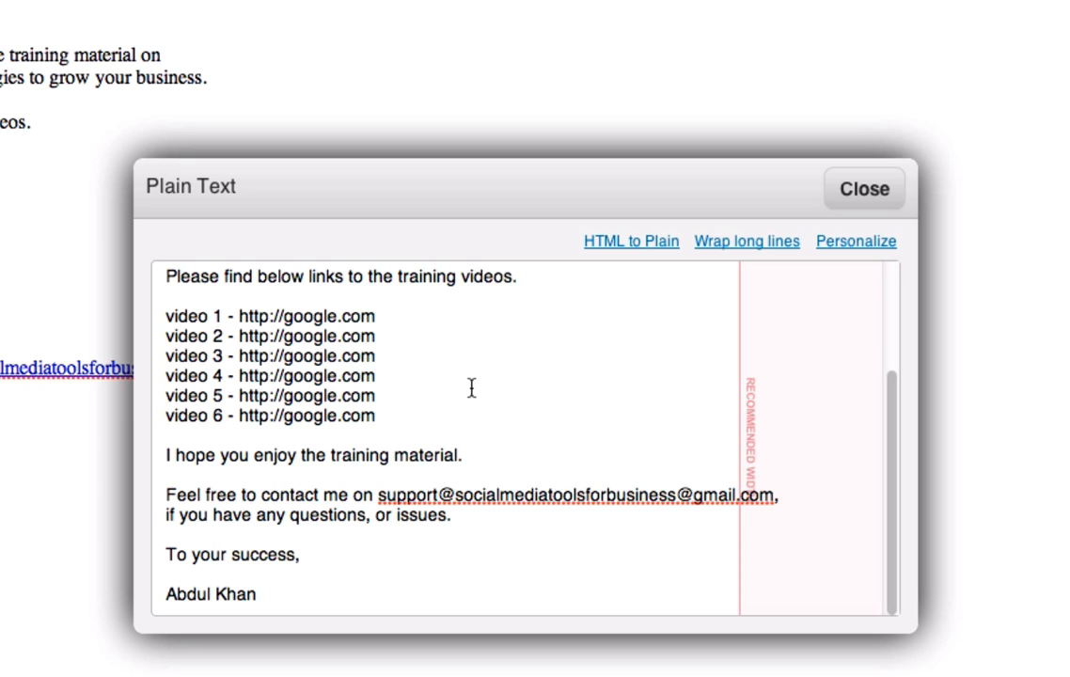
scroll(627, 380, up, 3)
scroll(626, 380, down, 3)
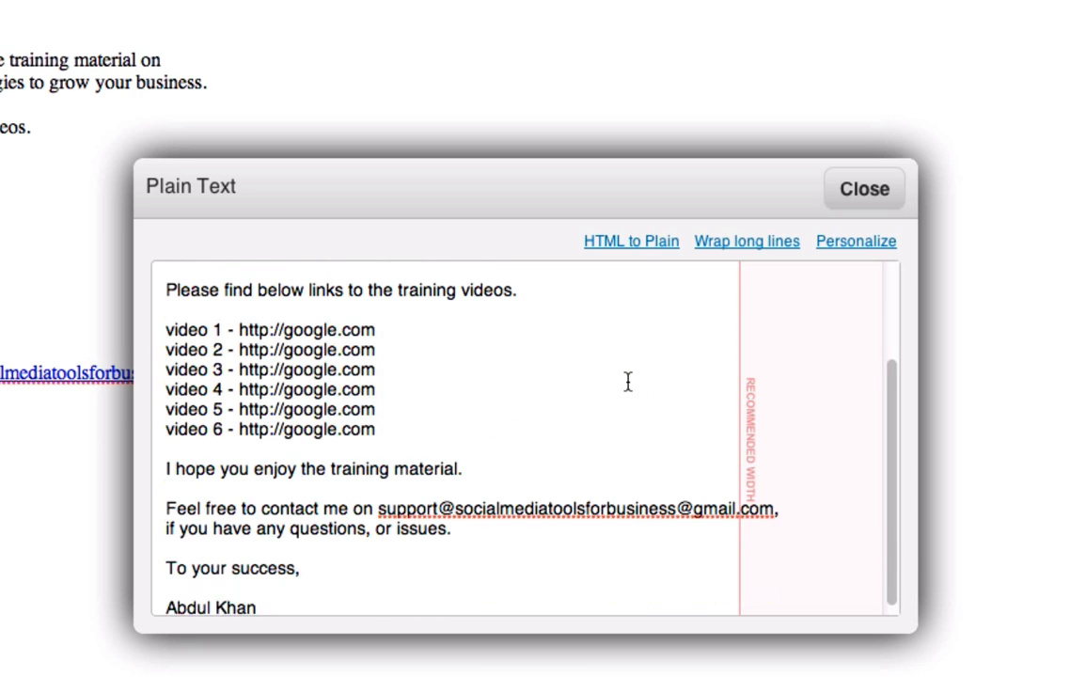
scroll(627, 380, up, 5)
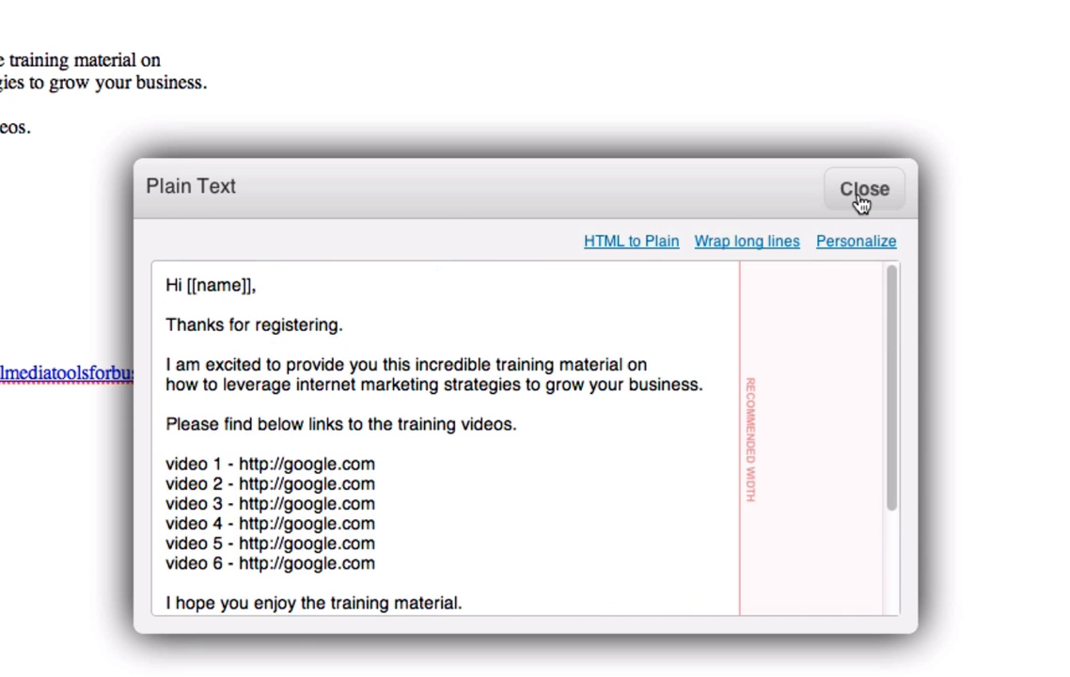
click(862, 197)
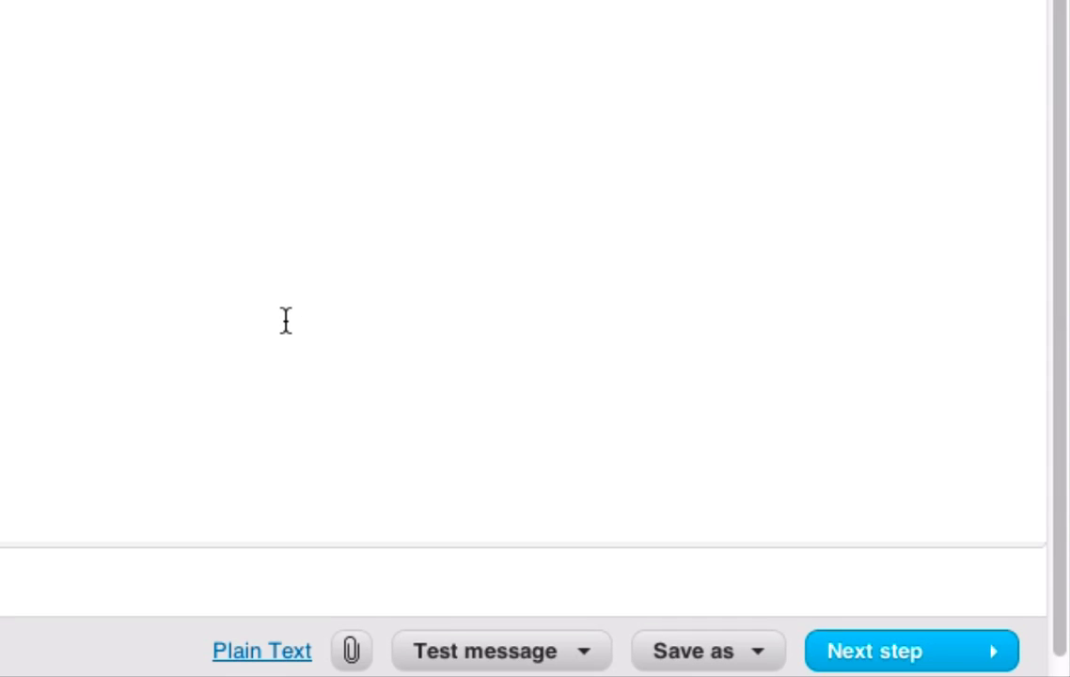
- Send a test message of the email to the account's own e-mail address
click(535, 649)
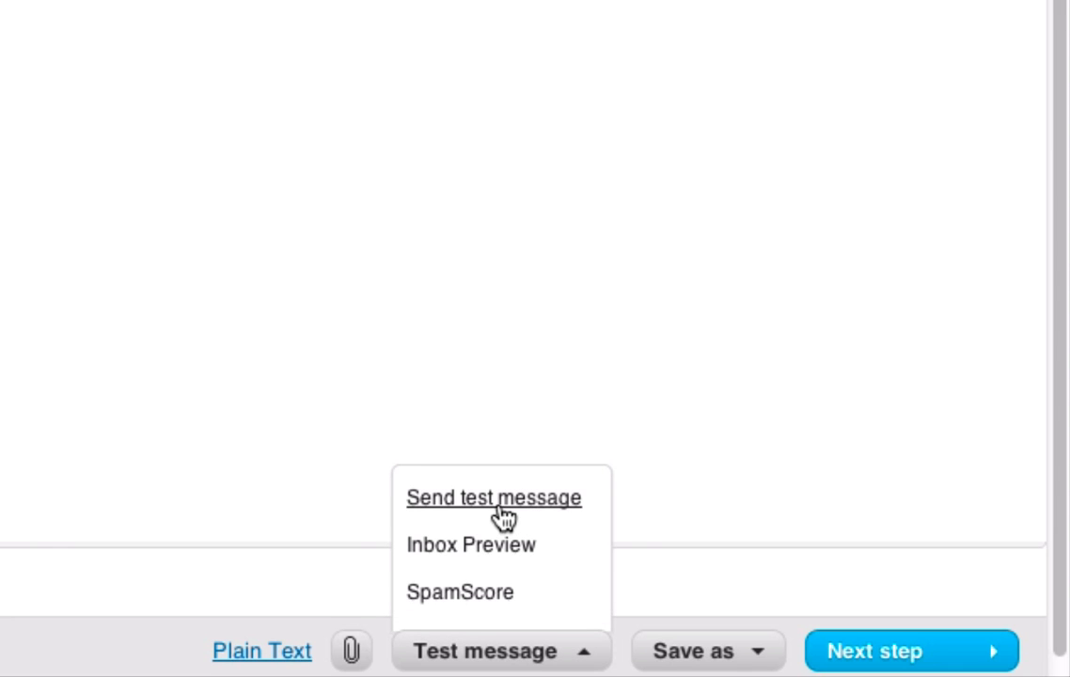
click(461, 503)
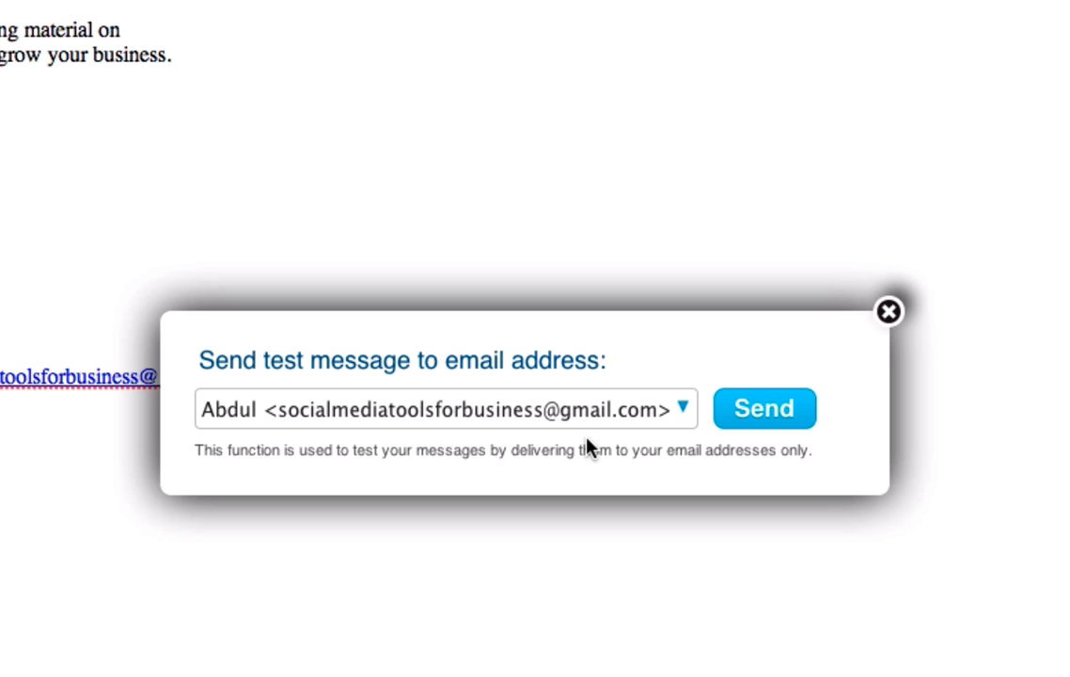
click(762, 424)
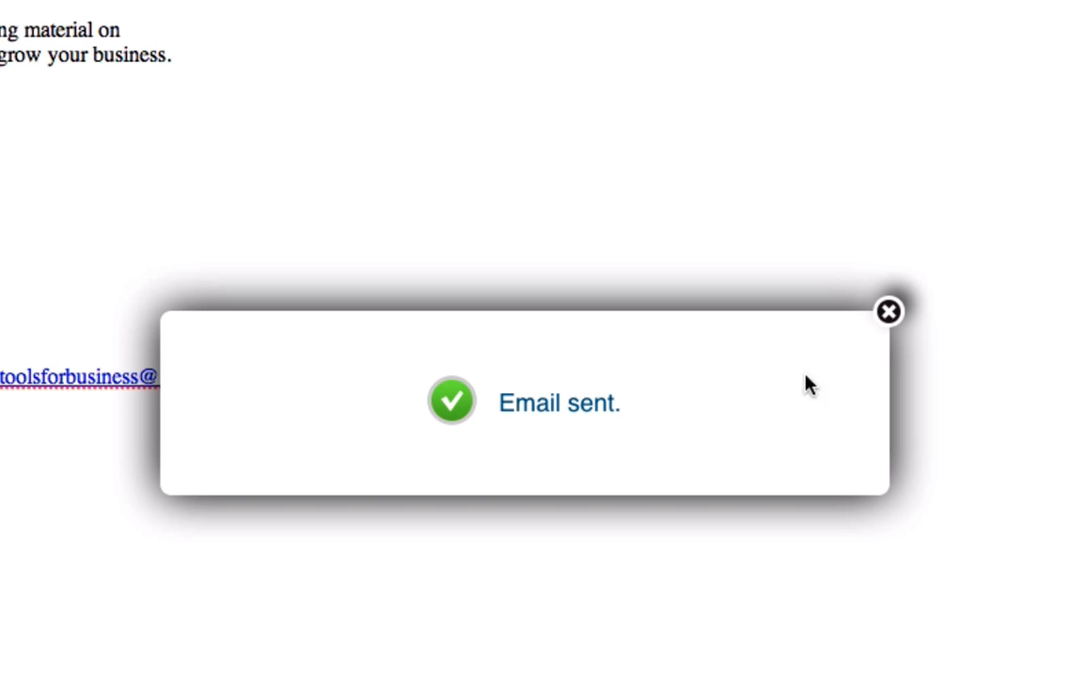
click(888, 311)
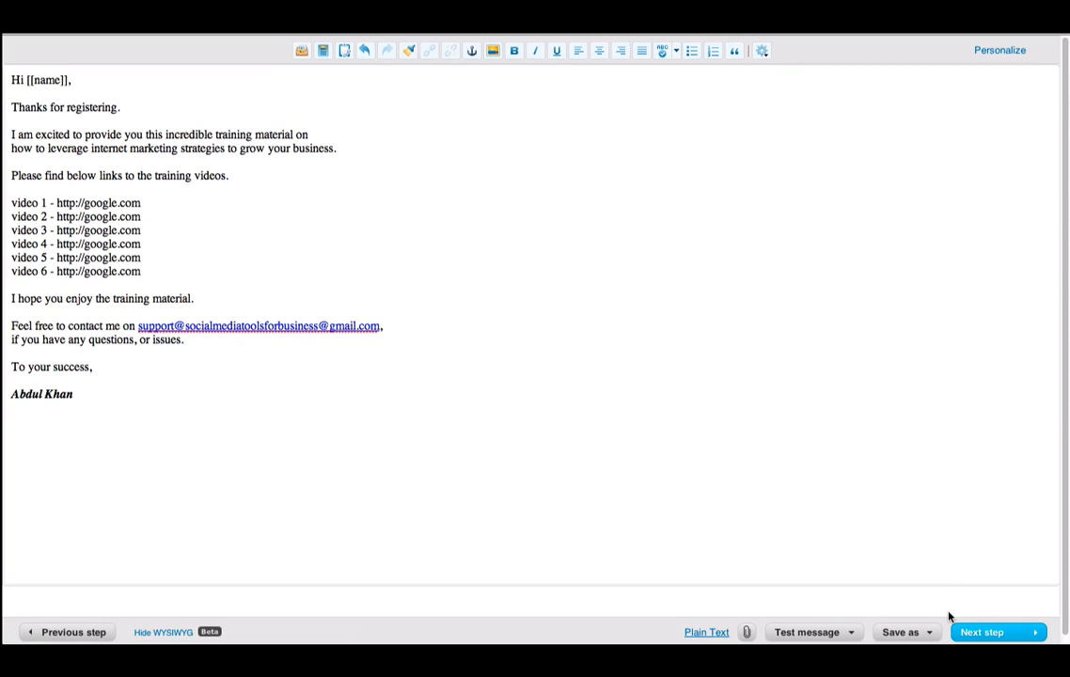
- Finish the message and save and publish the day 0 autoresponder "delivery of training videos"
click(968, 632)
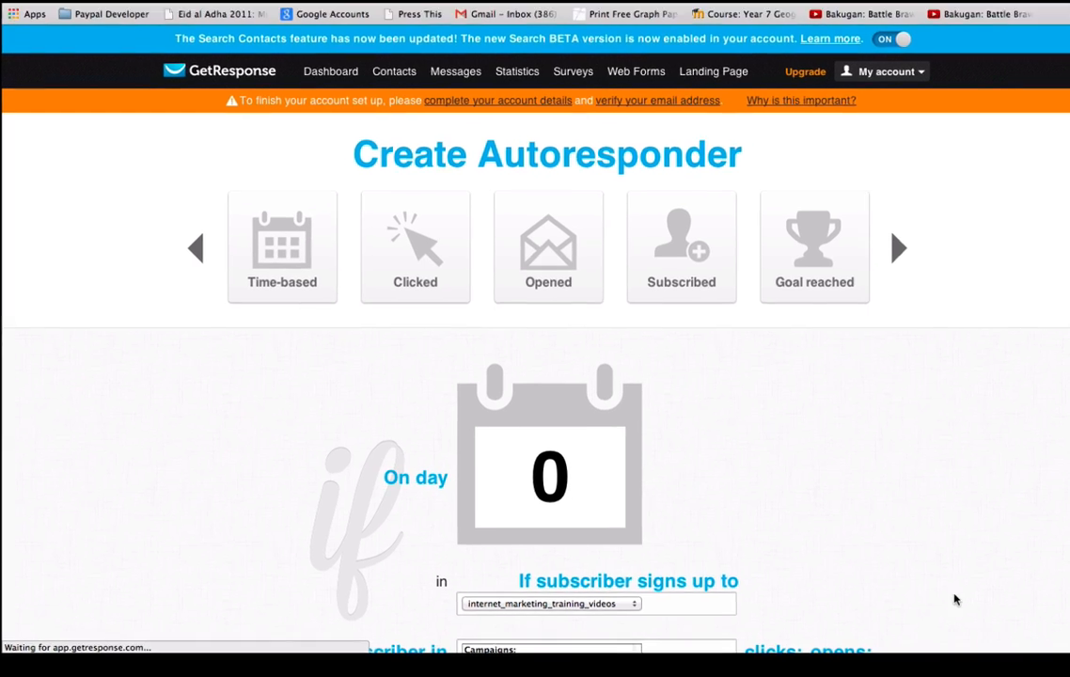
scroll(1012, 600, down, 5)
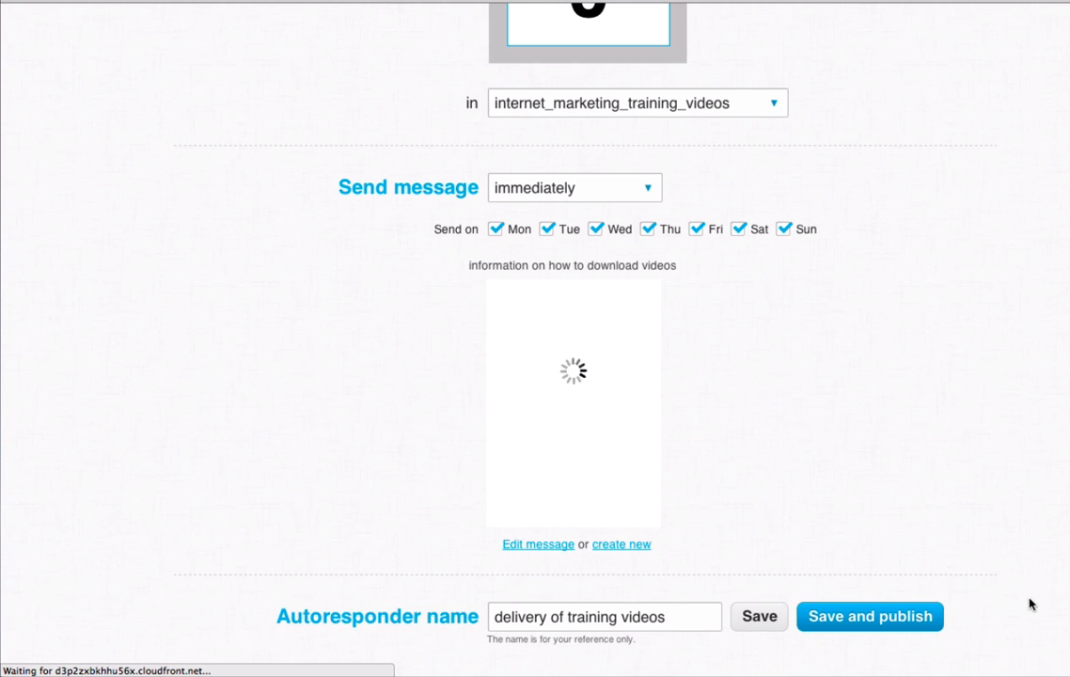
click(884, 616)
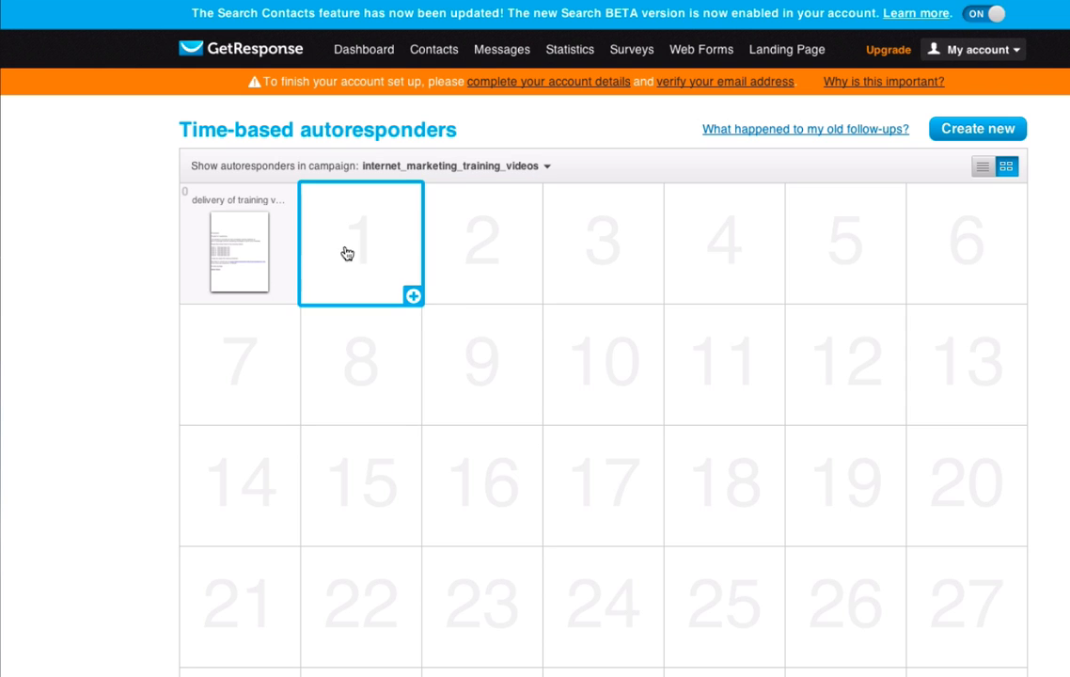
- Reopen the day 0 autoresponder "delivery of training videos" and edit its message in the WYSIWYG view
mouse_move(248, 255)
scroll(248, 255, down, 1)
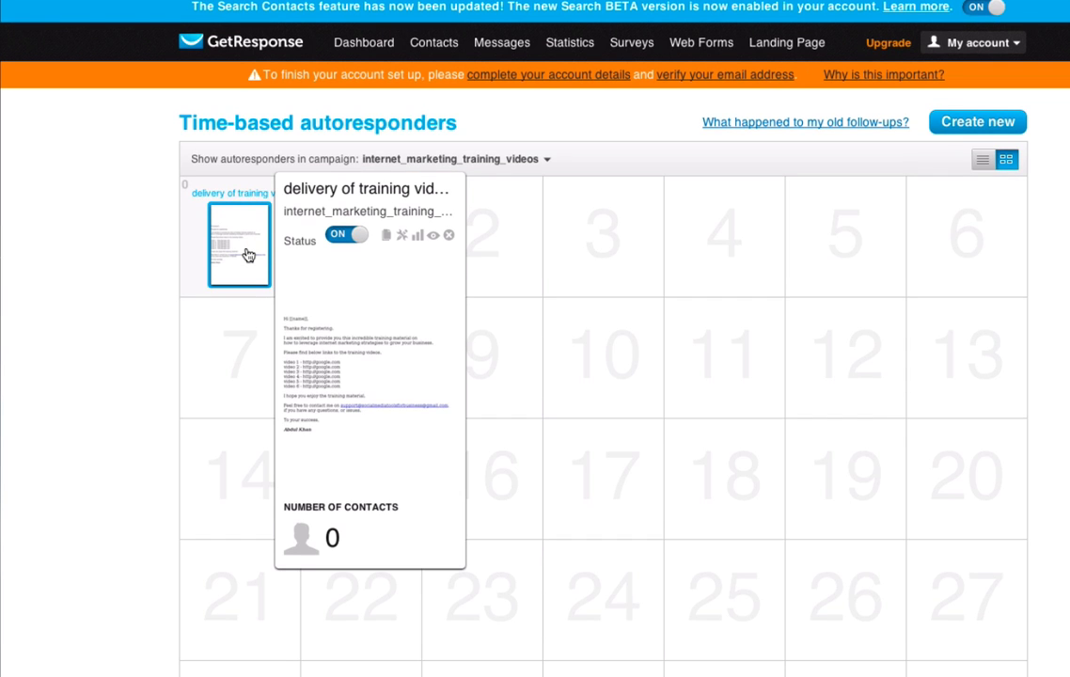
click(247, 255)
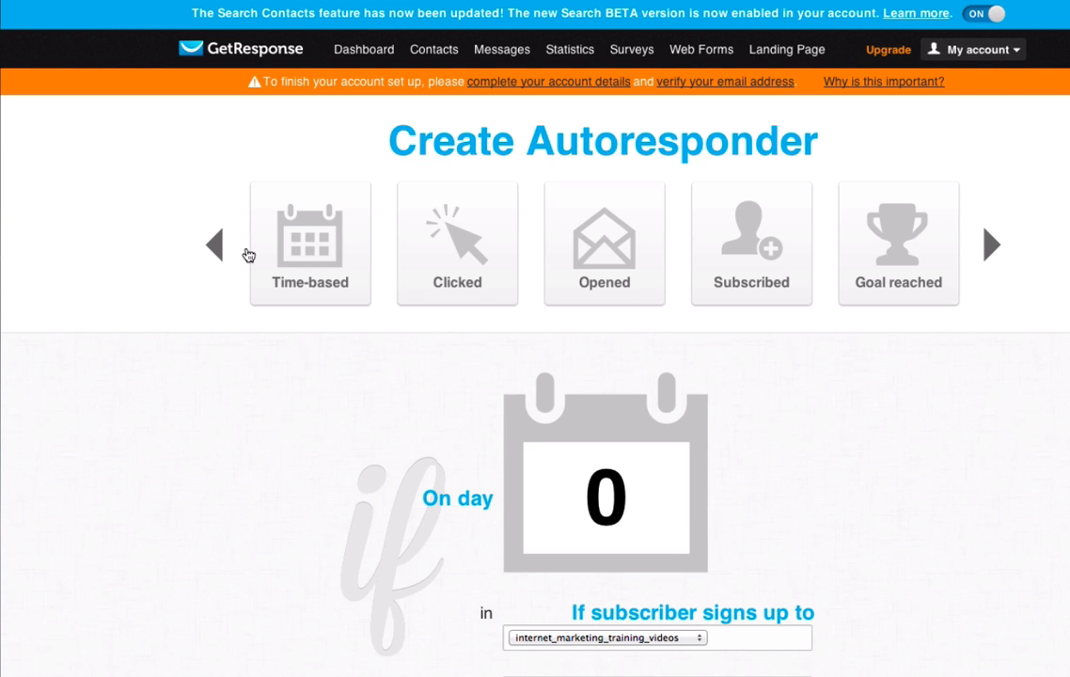
scroll(955, 552, down, 5)
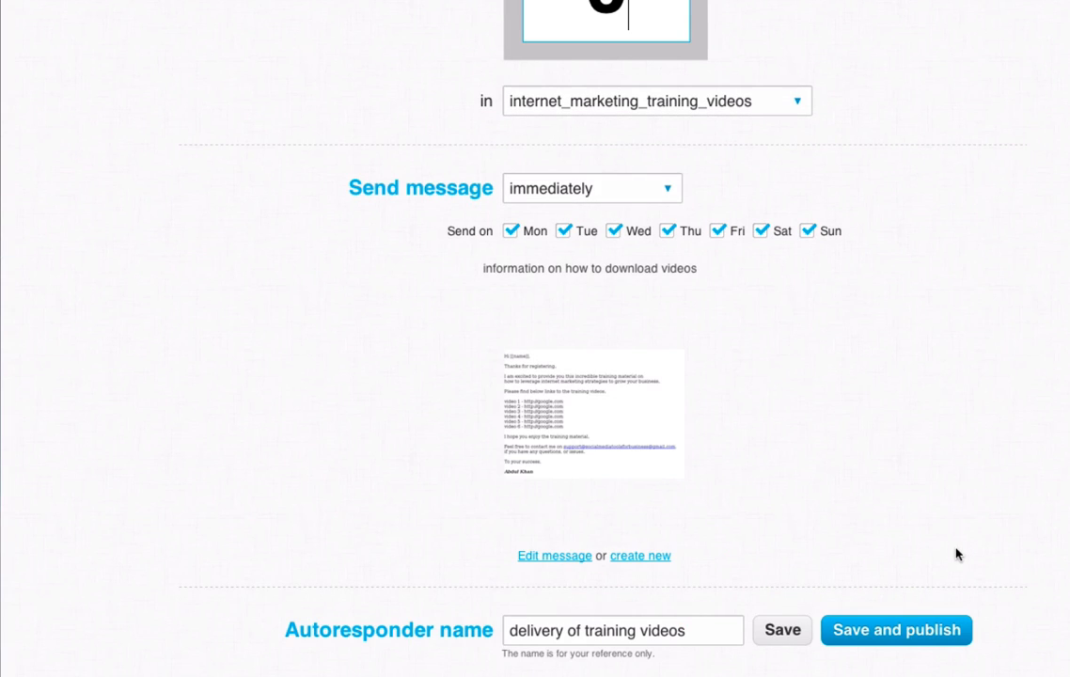
click(577, 563)
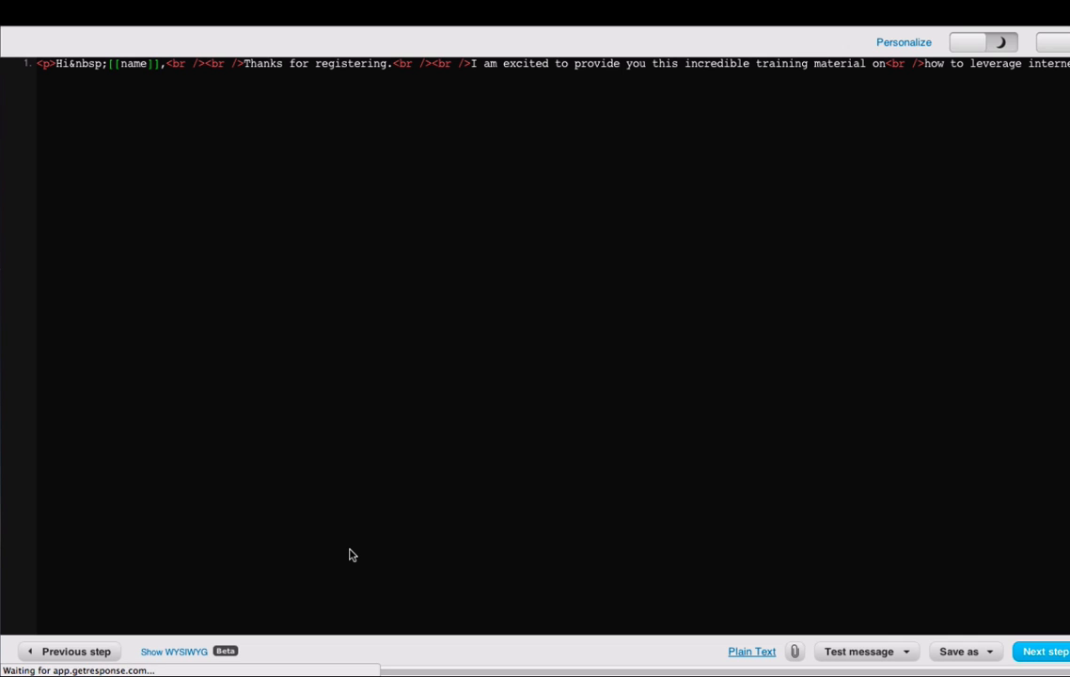
click(171, 661)
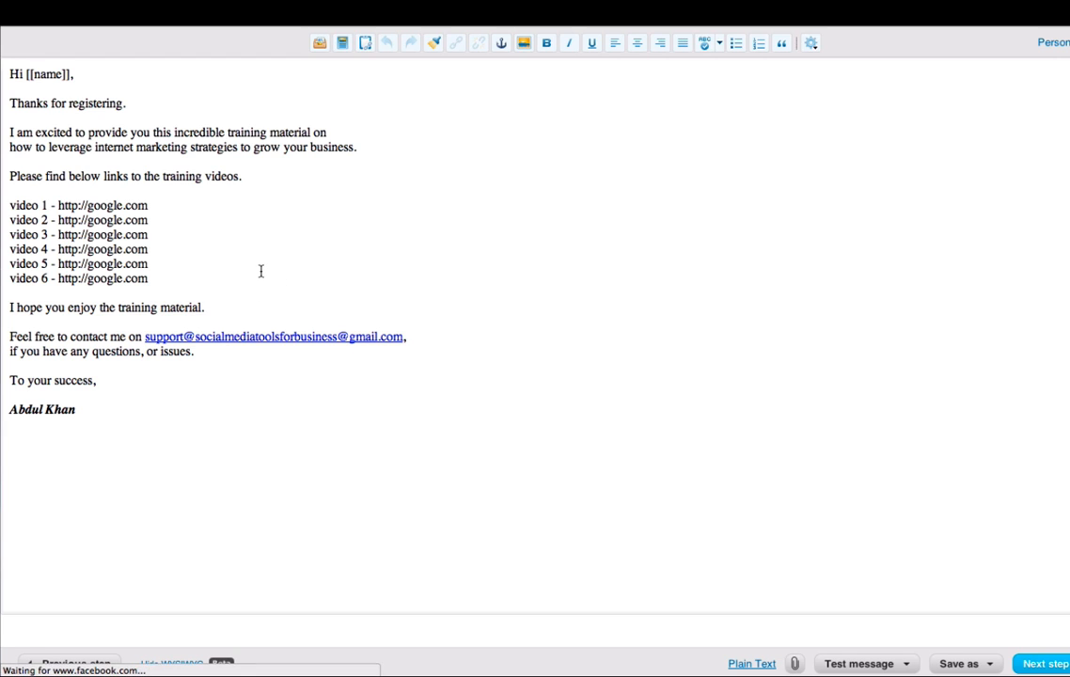
- Delete the video 2 to video 6 links and the extra blank line from the email body, keeping only video 1
drag(194, 279, 7, 221)
click(180, 279)
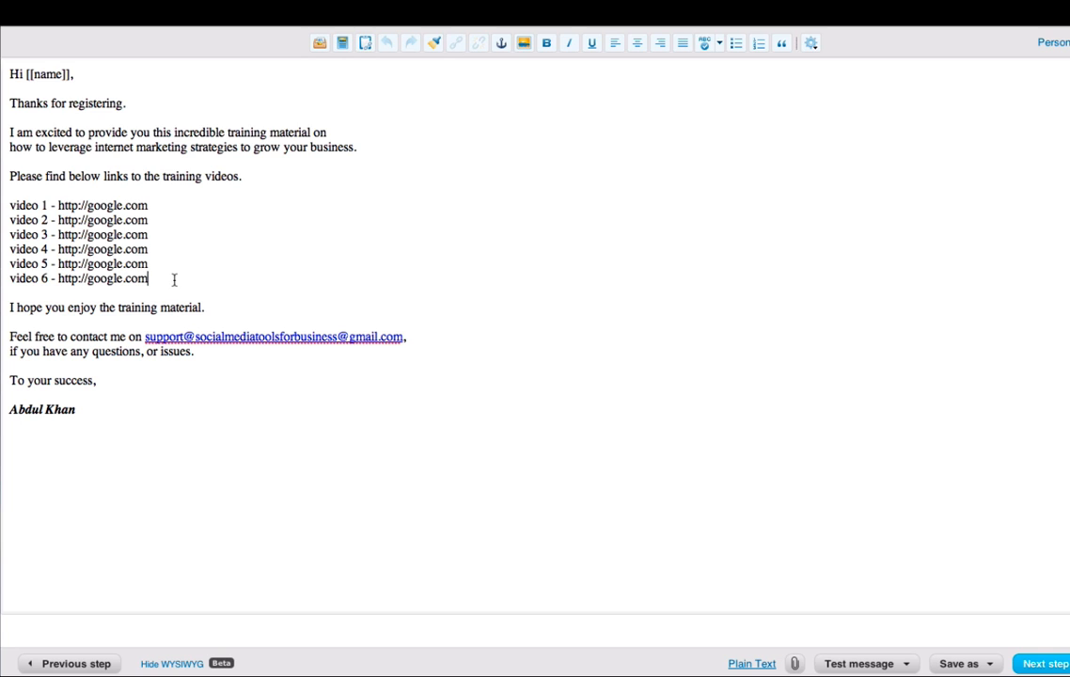
drag(172, 278, 10, 220)
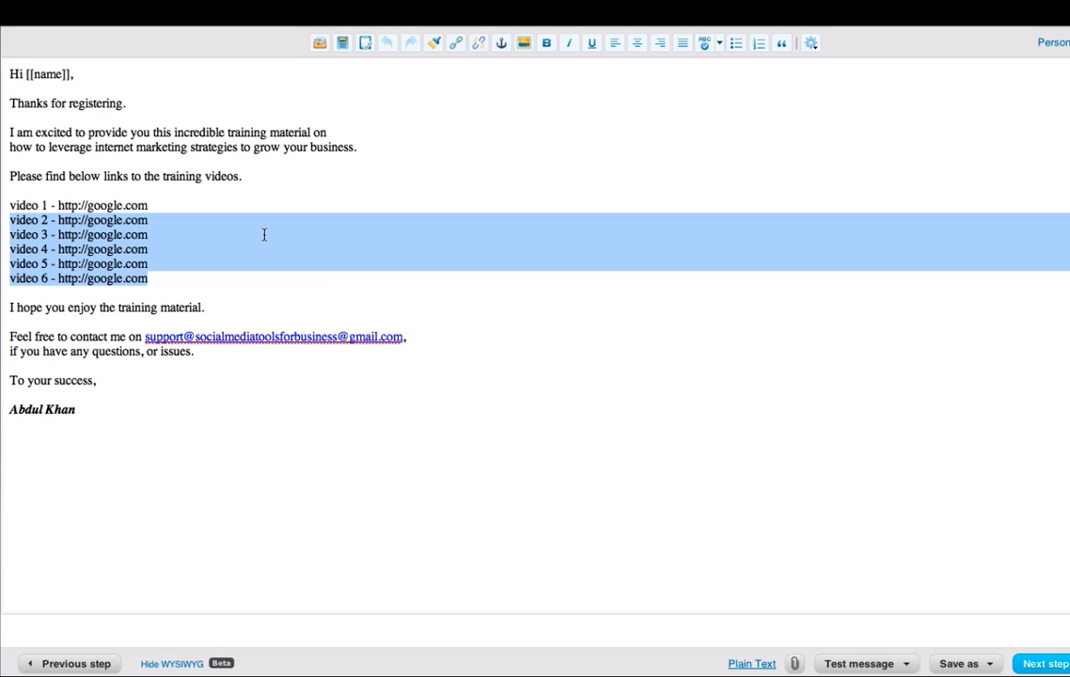
key(BackSpace)
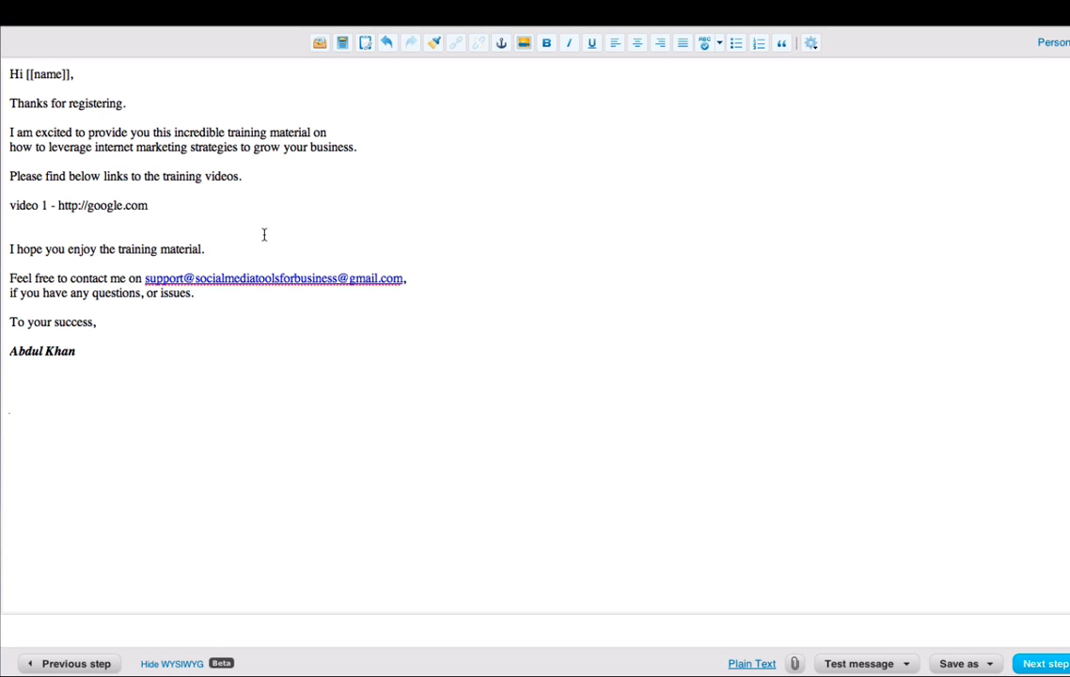
key(Delete)
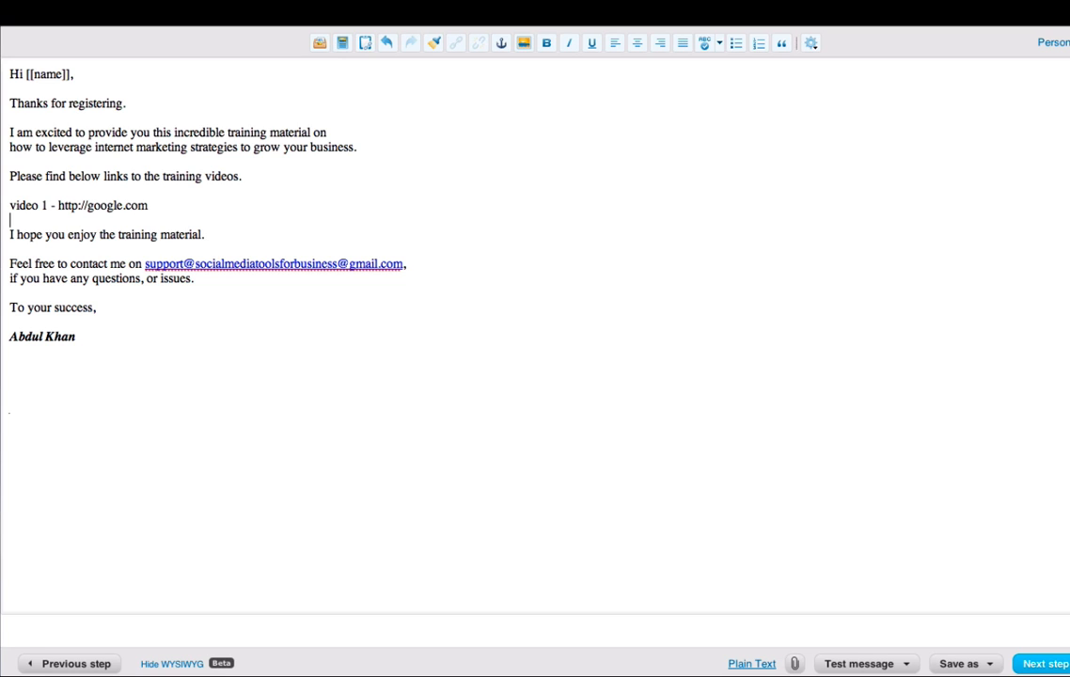
- Add the line "The next training video will be sent out tomorrow," below "I hope you enjoy the training material."
key(Down)
key(Down)
key(Return)
key(Return)
key(Up)
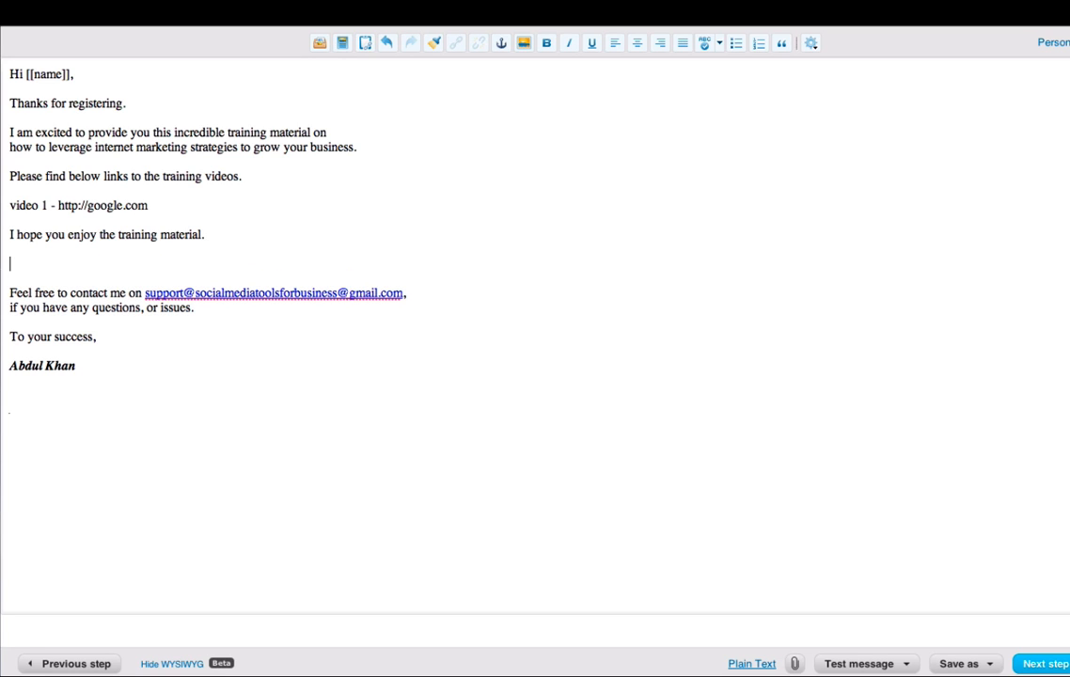
text(The next training v)
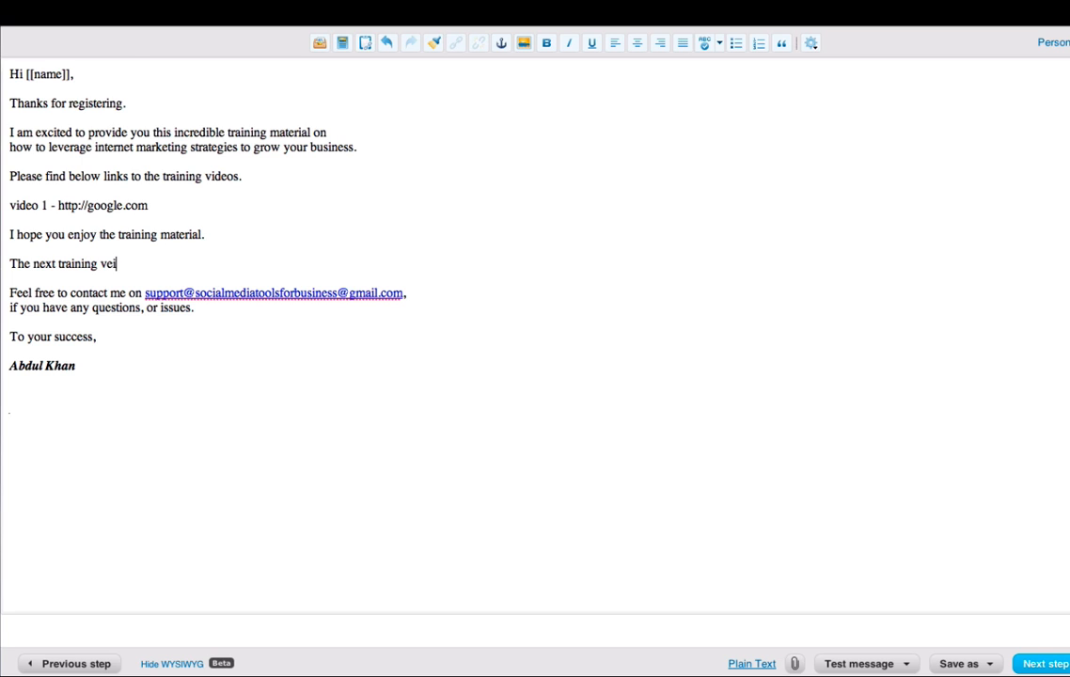
text(ideo willbe)
key(BackSpace)
key(BackSpace)
text(be sent out)
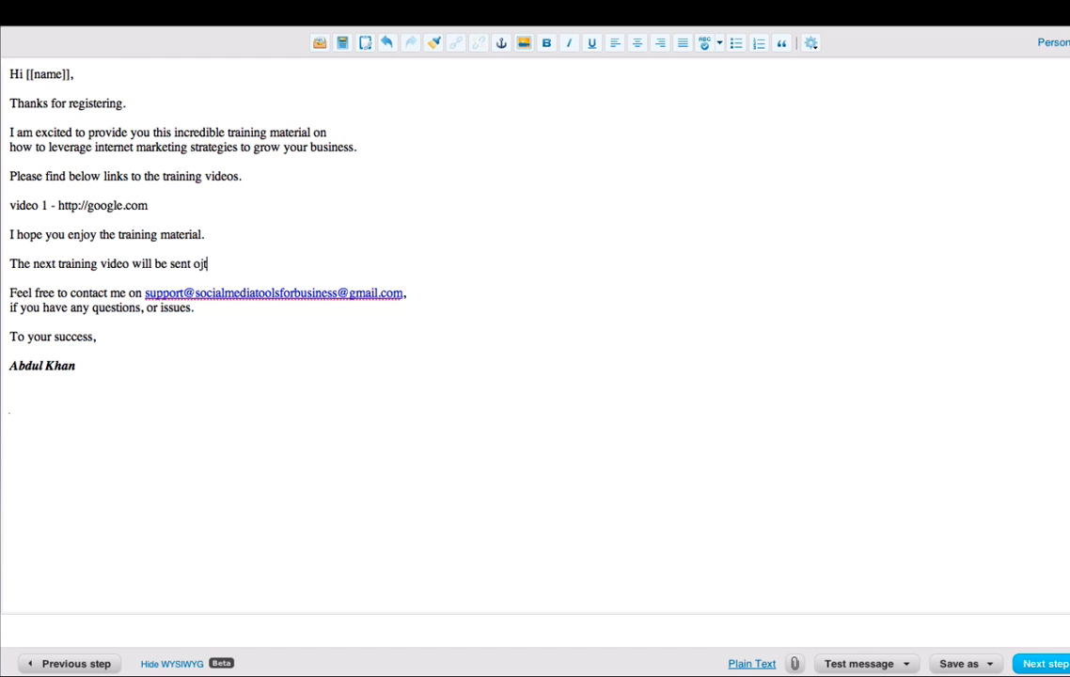
text( tomorrowm.)
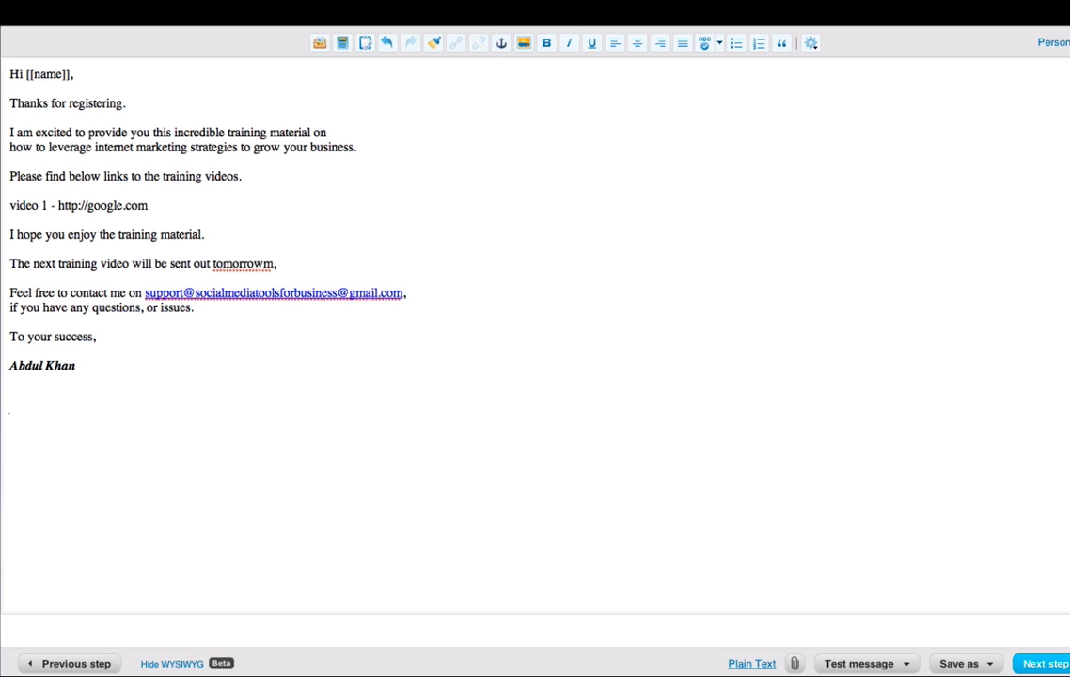
key(BackSpace)
key(BackSpace)
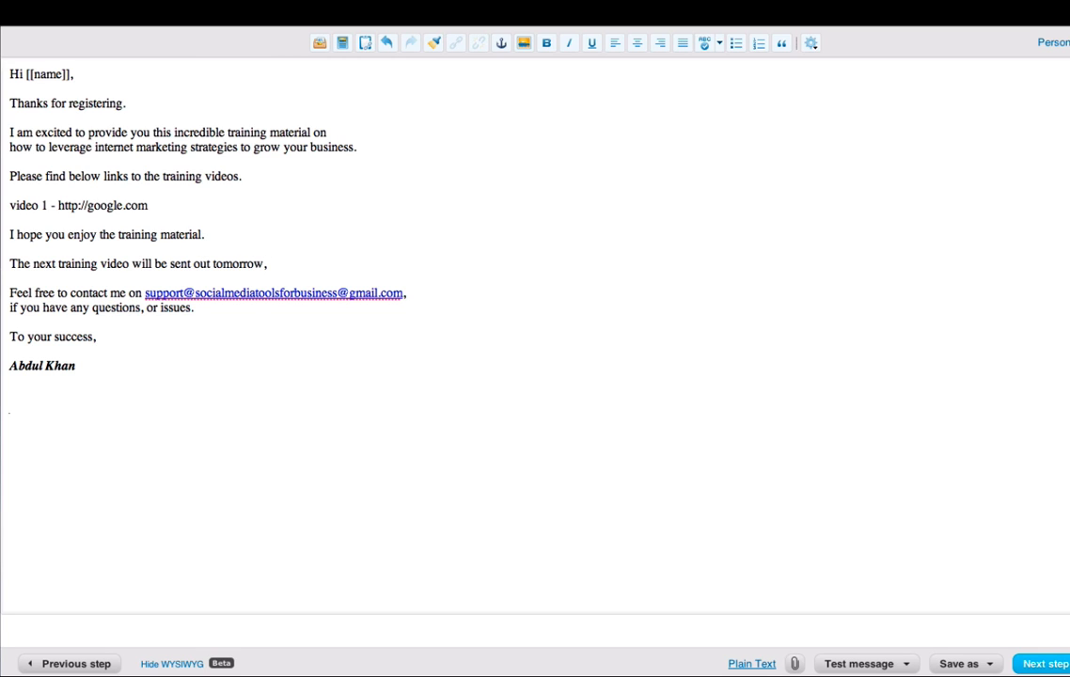
- Finish the edited message and save and publish the autoresponder "delivery of training videos" again
click(1044, 664)
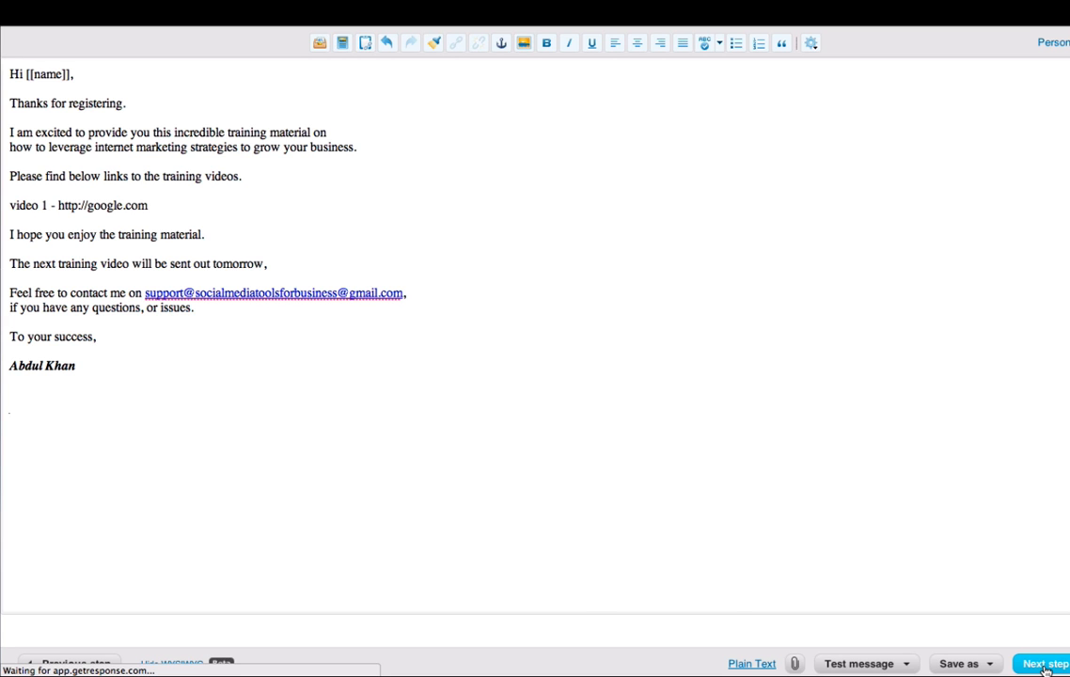
scroll(988, 586, down, 5)
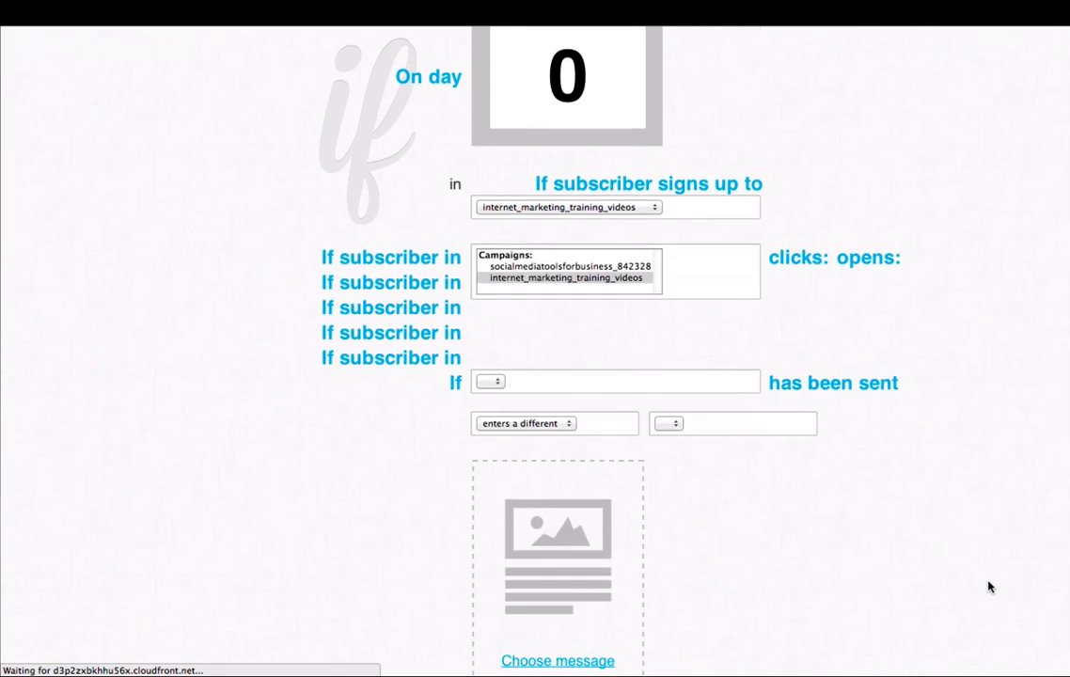
scroll(988, 587, down, 4)
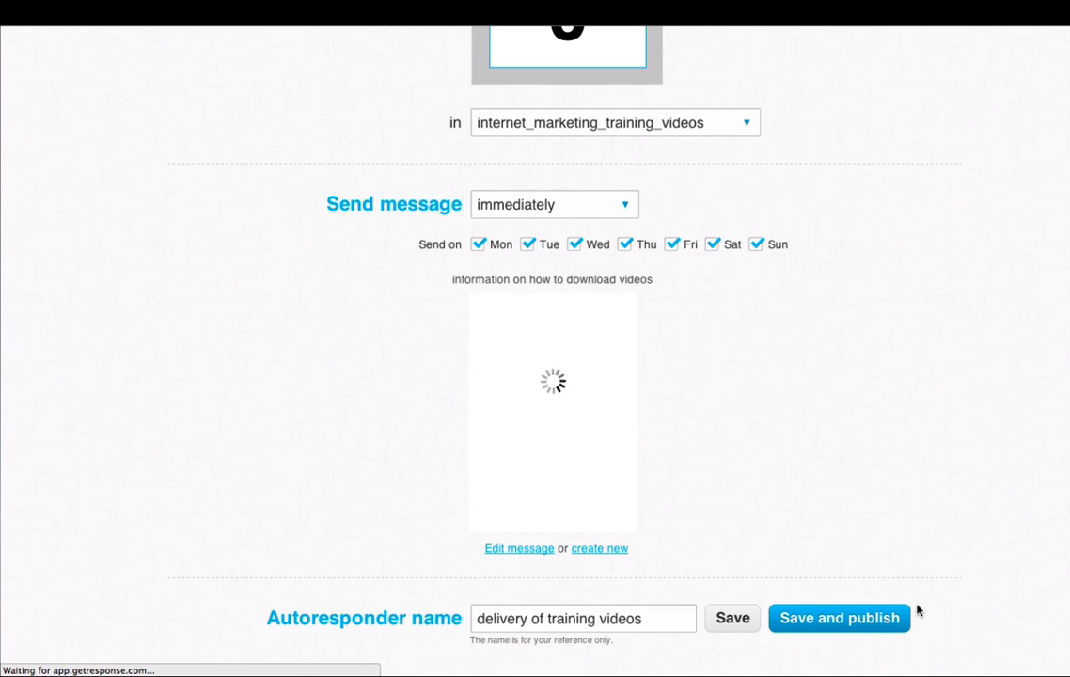
click(889, 618)
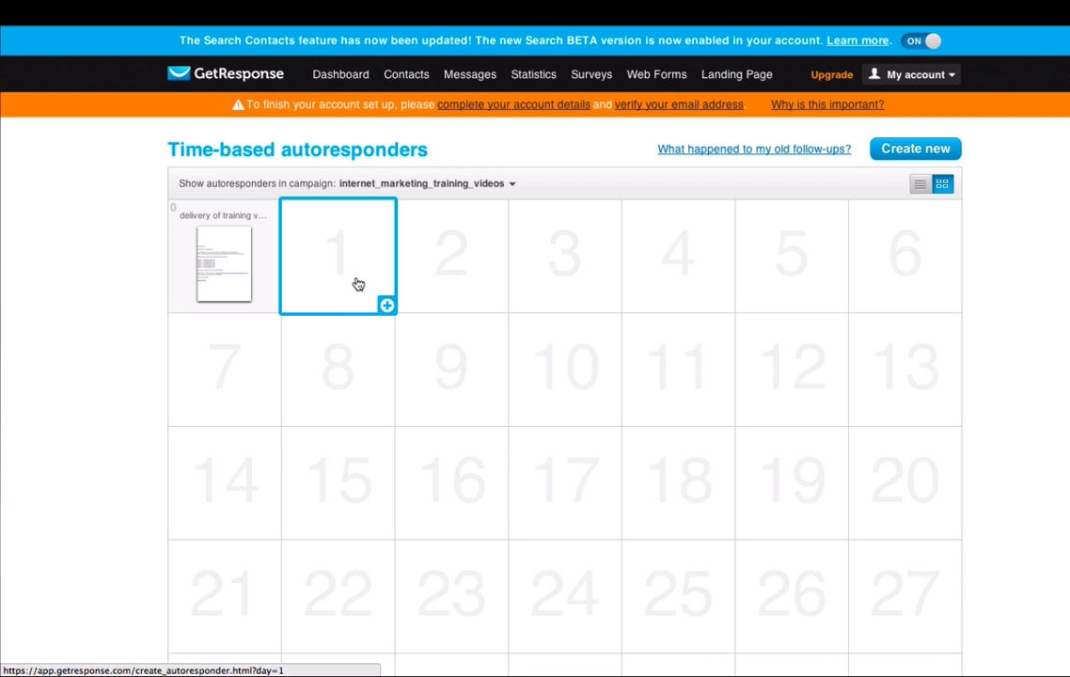
- Start a time-based autoresponder for day 1 and name it "day-1video training"
click(349, 264)
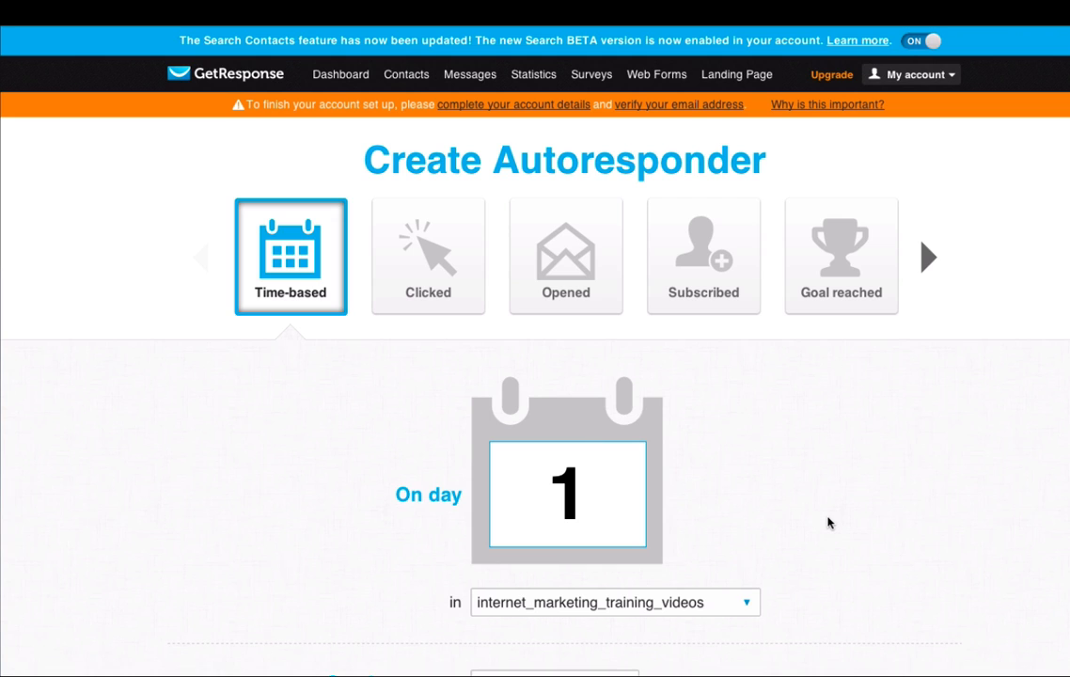
scroll(823, 540, down, 5)
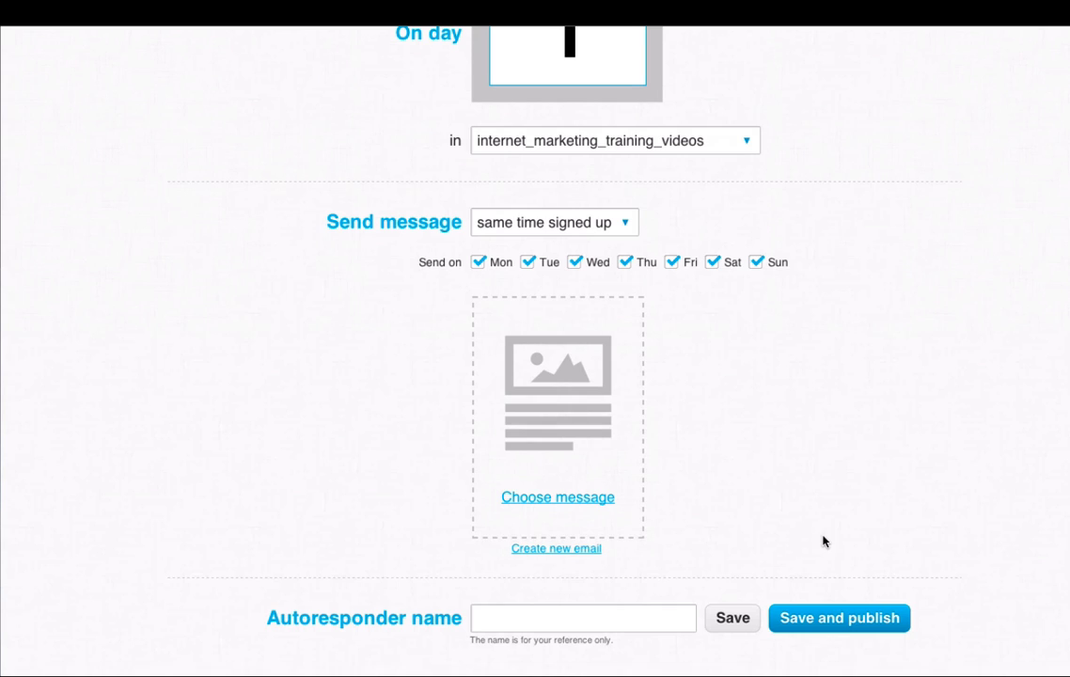
click(605, 617)
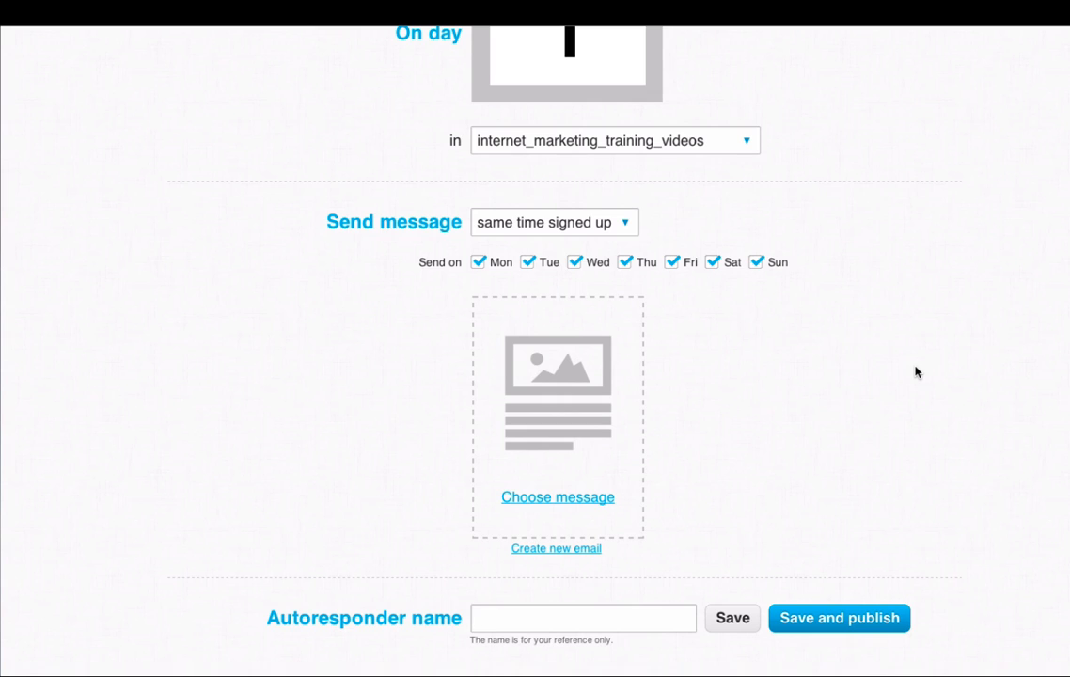
text(day1)
key(Left)
text(-)
key(Right)
text(video trai)
key(BackSpace)
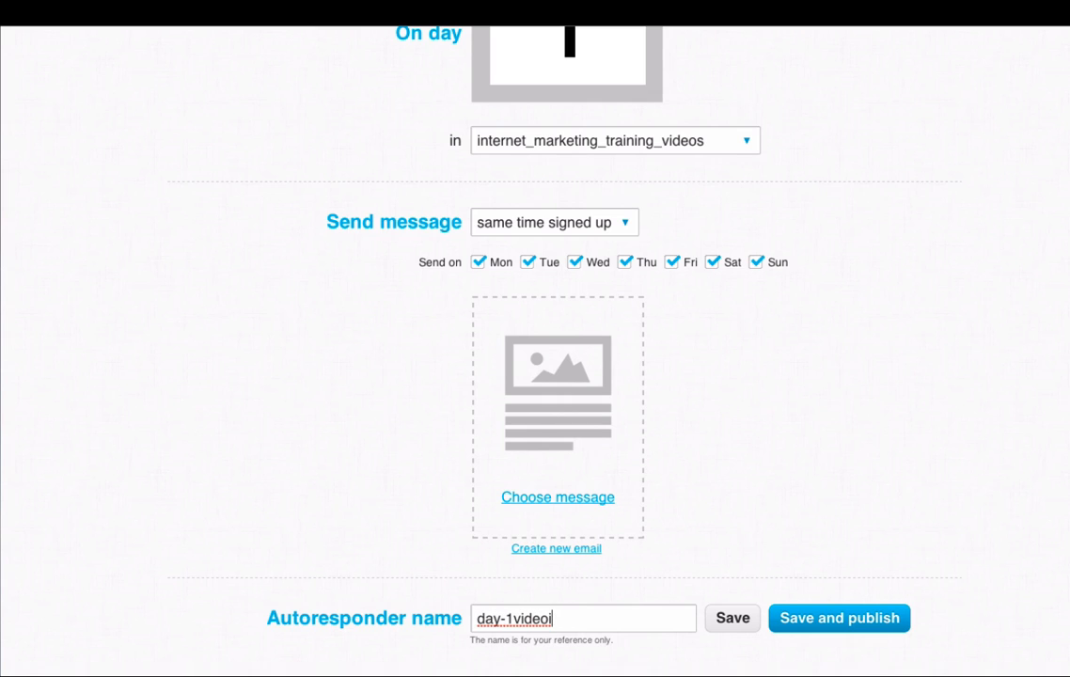
text(training)
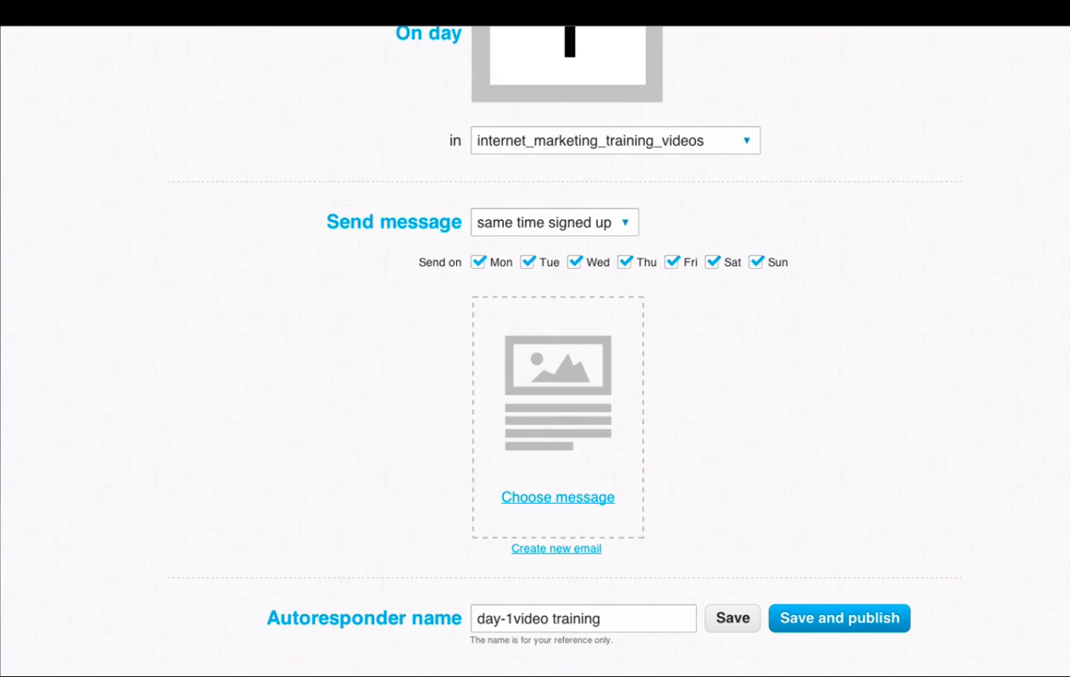
- Create a new email with message name "day1-training-video" and subject "Your download link to internet marketing training video"
click(582, 550)
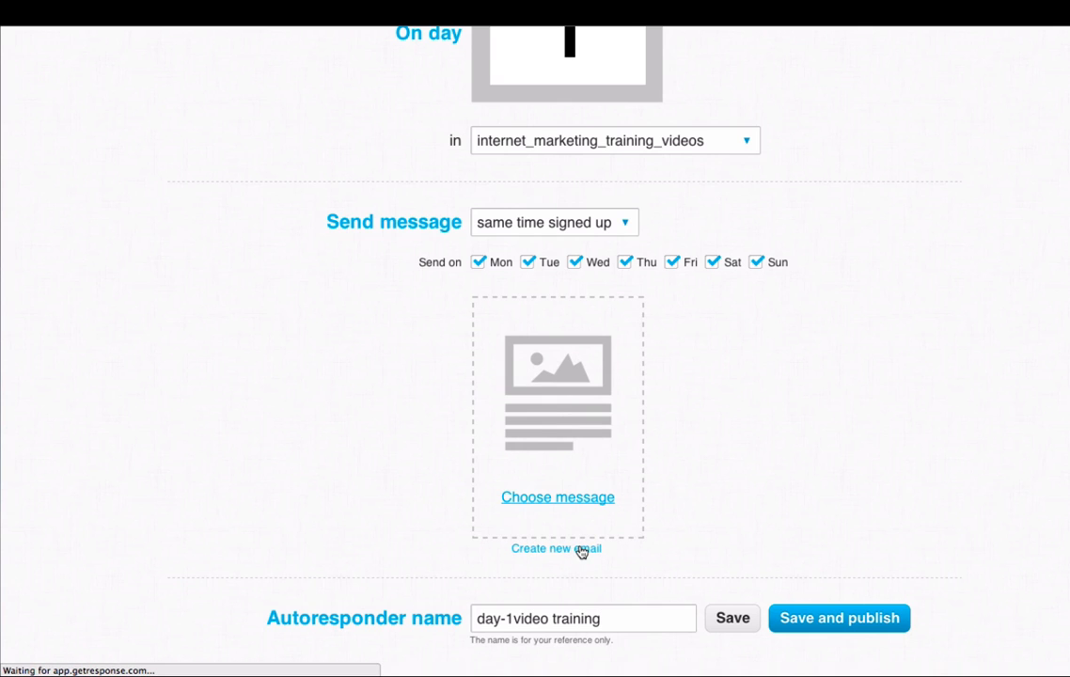
click(501, 161)
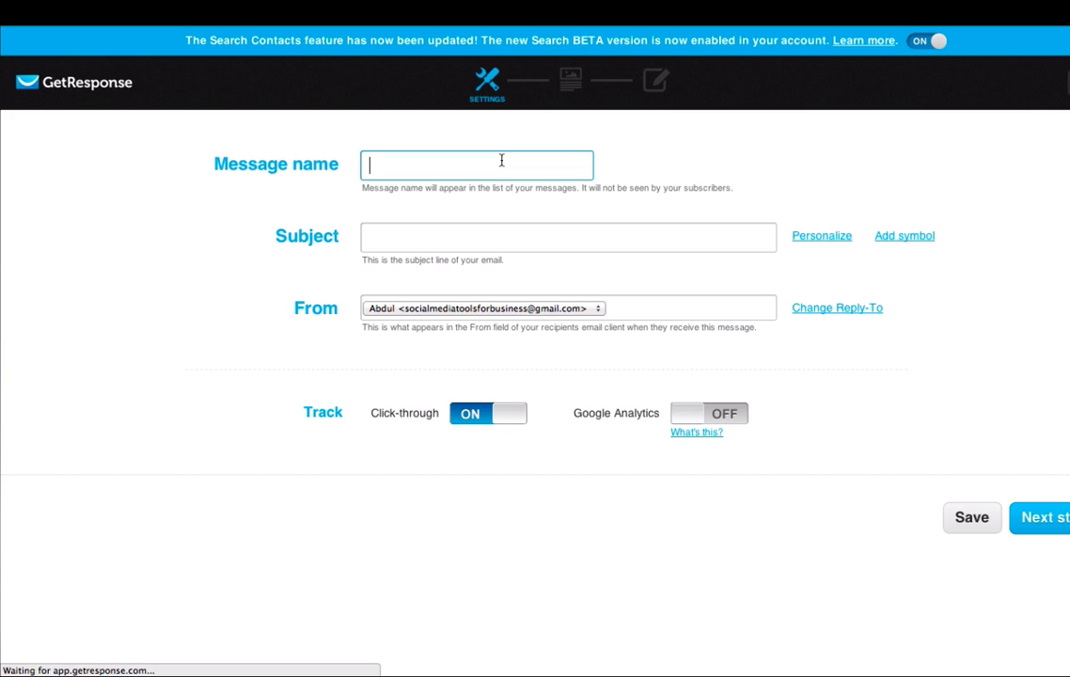
text(day1)
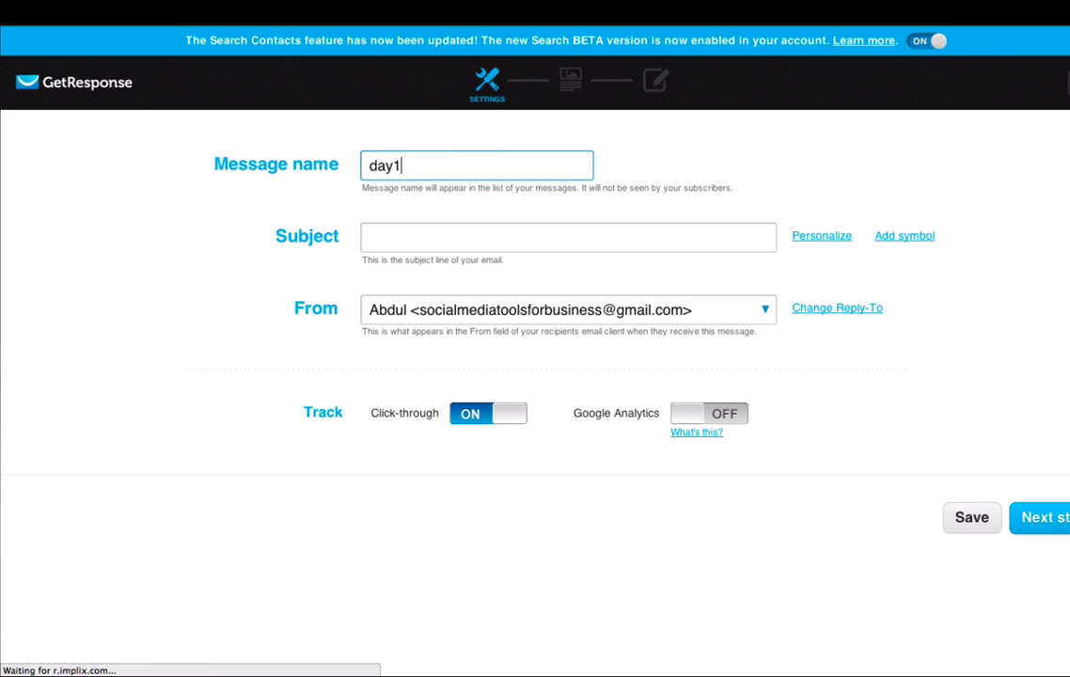
text(-training-video)
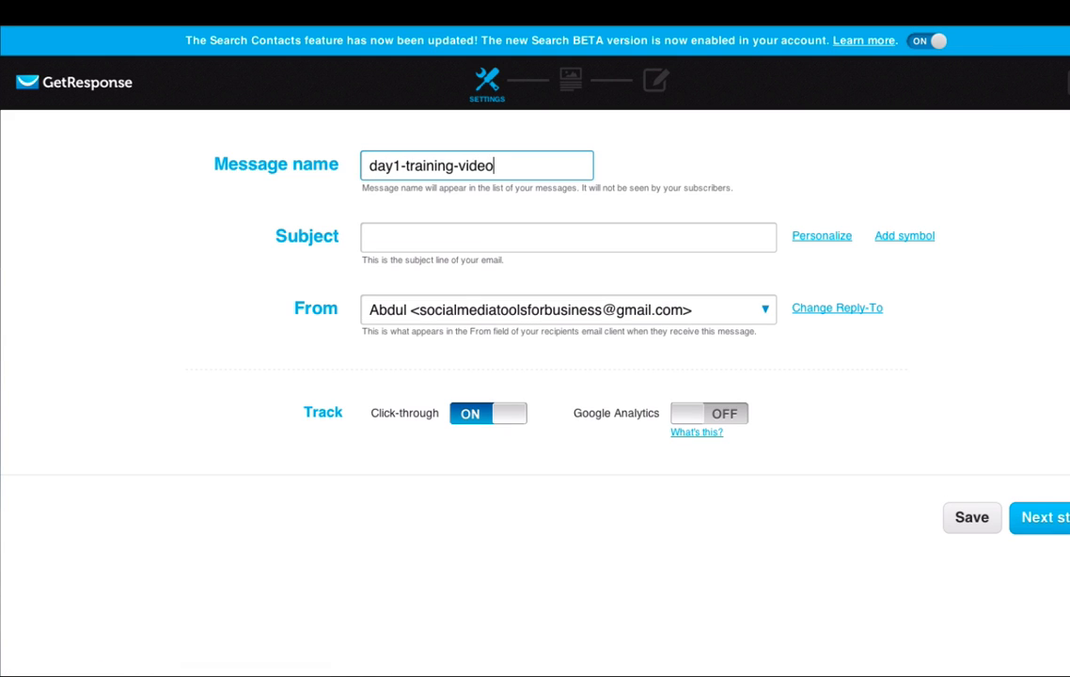
click(489, 231)
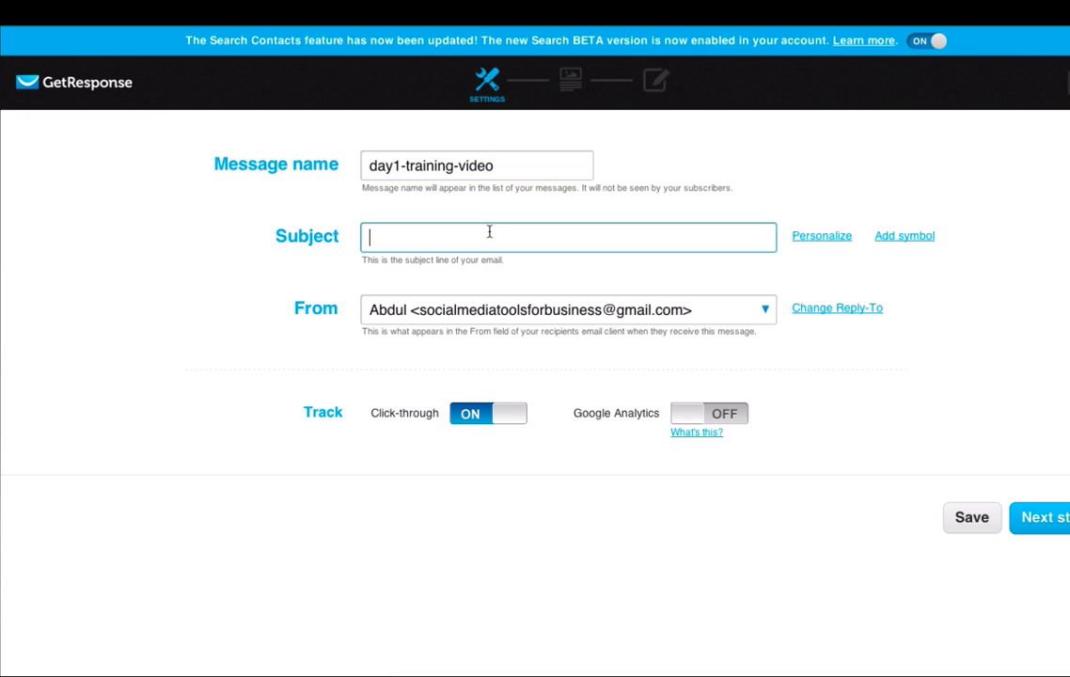
text(y)
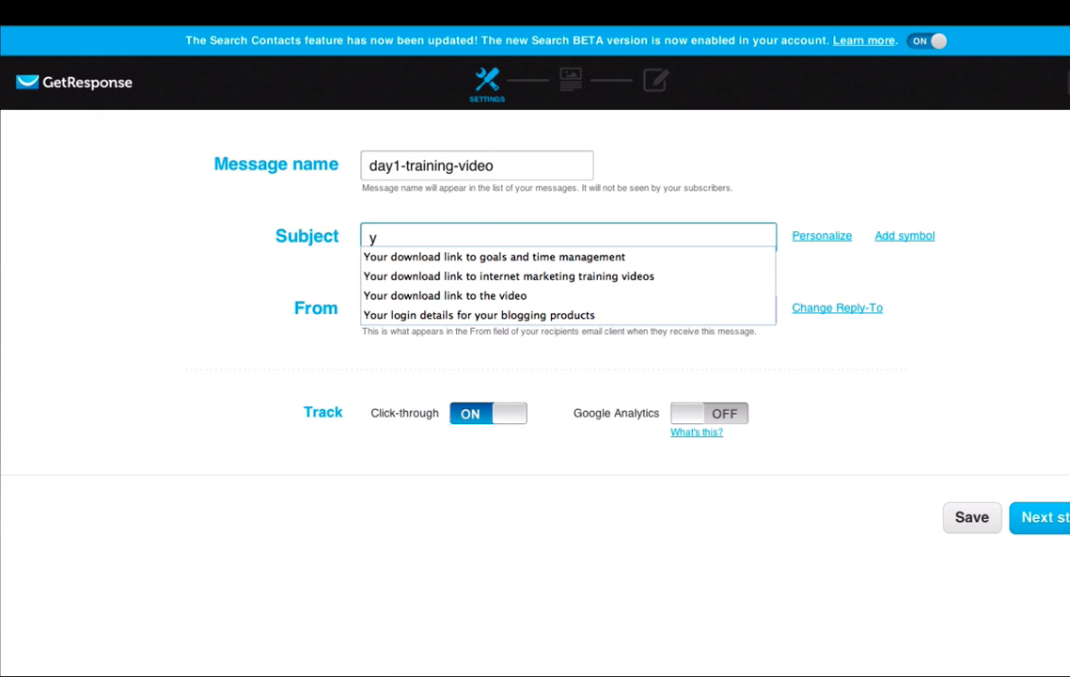
click(496, 283)
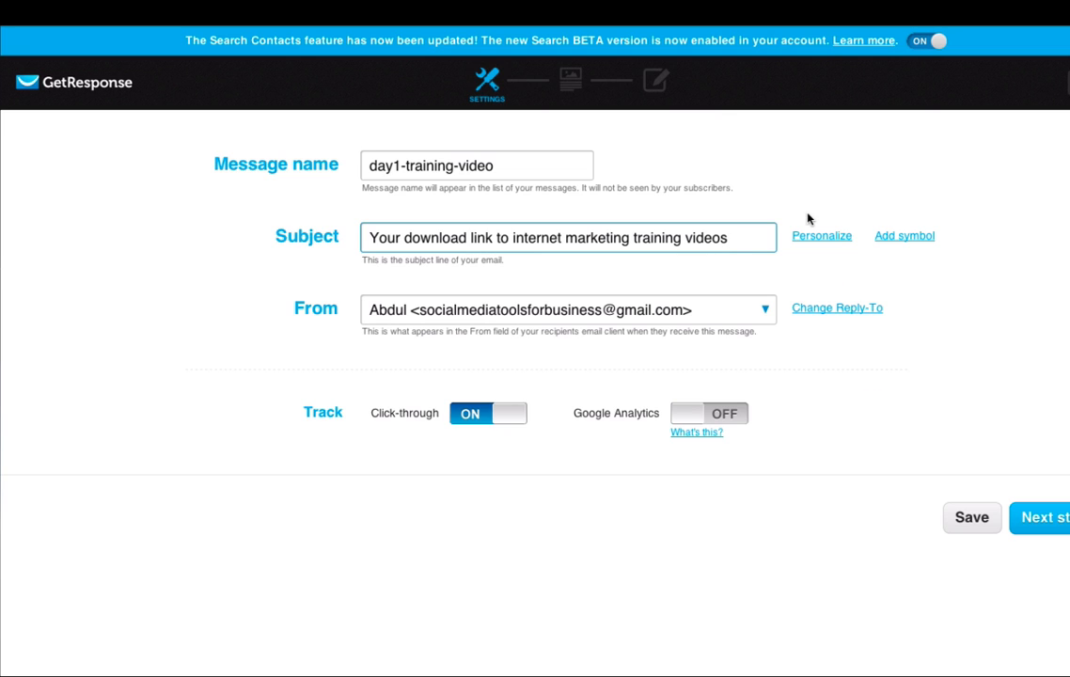
key(BackSpace)
click(1011, 185)
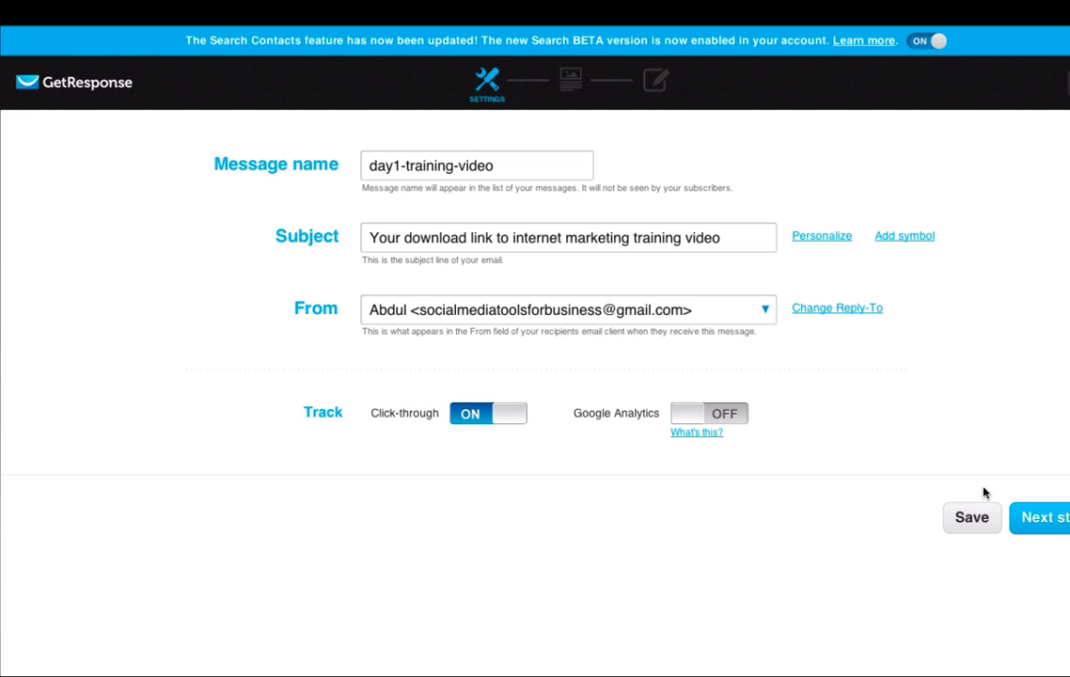
- Continue to the template choice, start the email in the HTML code editor and show its WYSIWYG view
click(1044, 520)
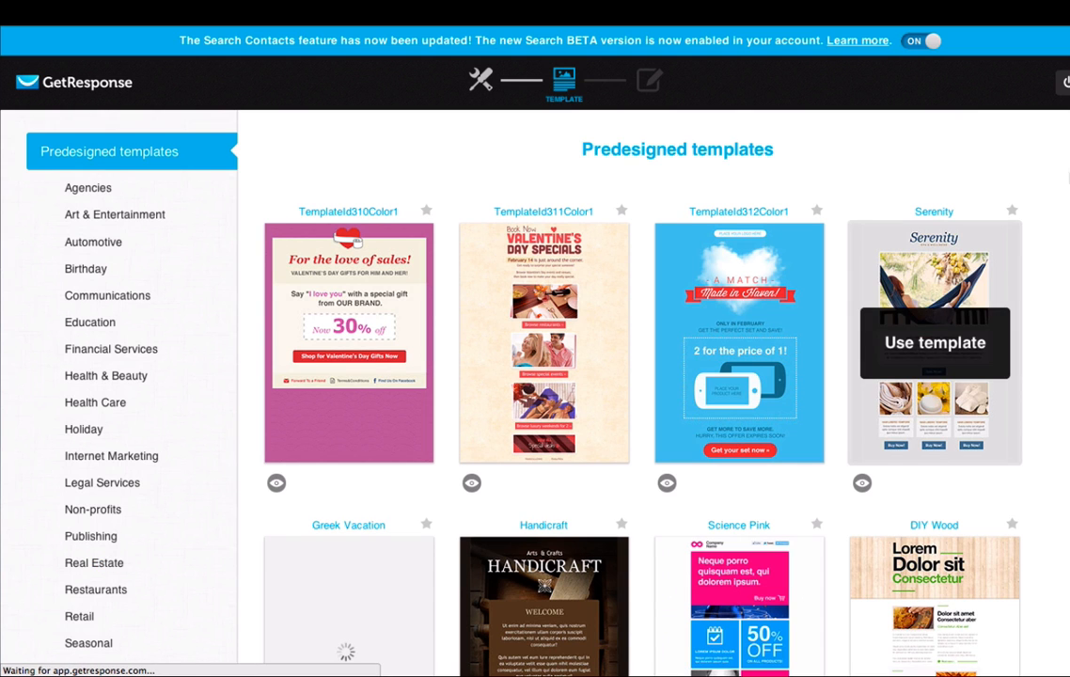
scroll(642, 395, down, 1)
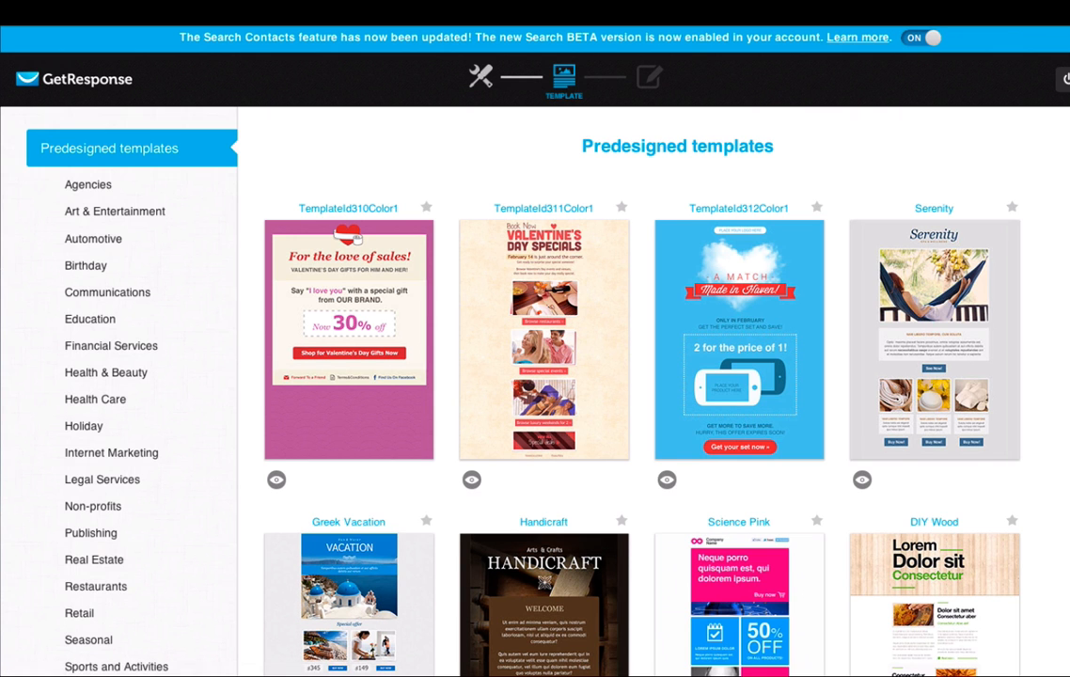
scroll(535, 376, down, 10)
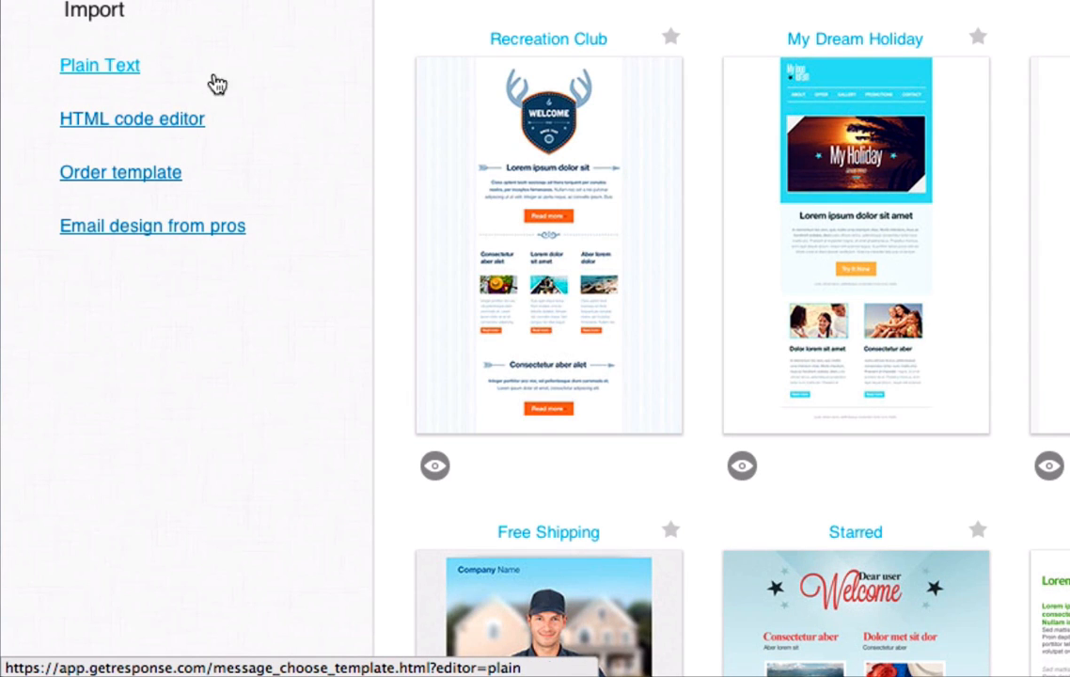
click(166, 121)
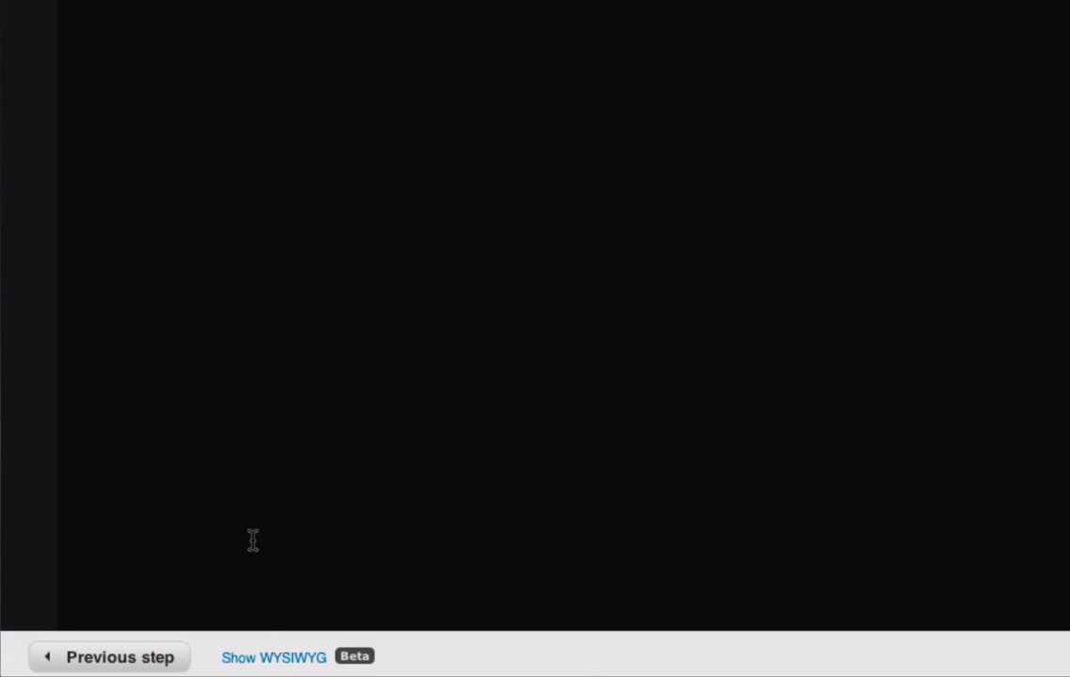
click(277, 658)
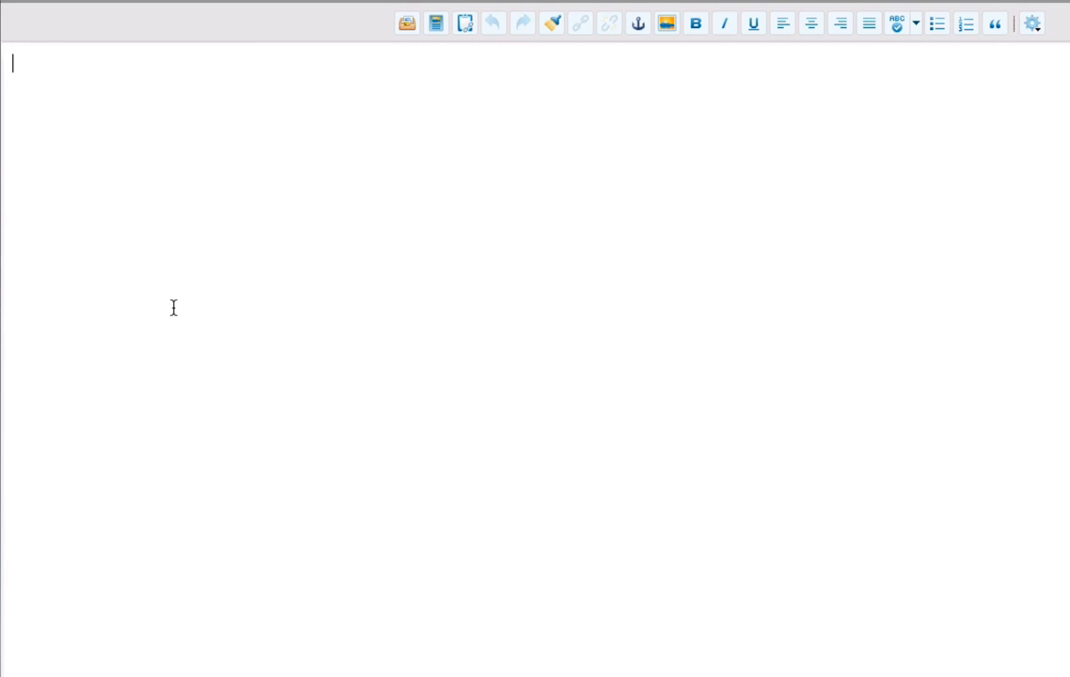
- Paste the copied training video email text into the empty message body
click(141, 91)
click(83, 0)
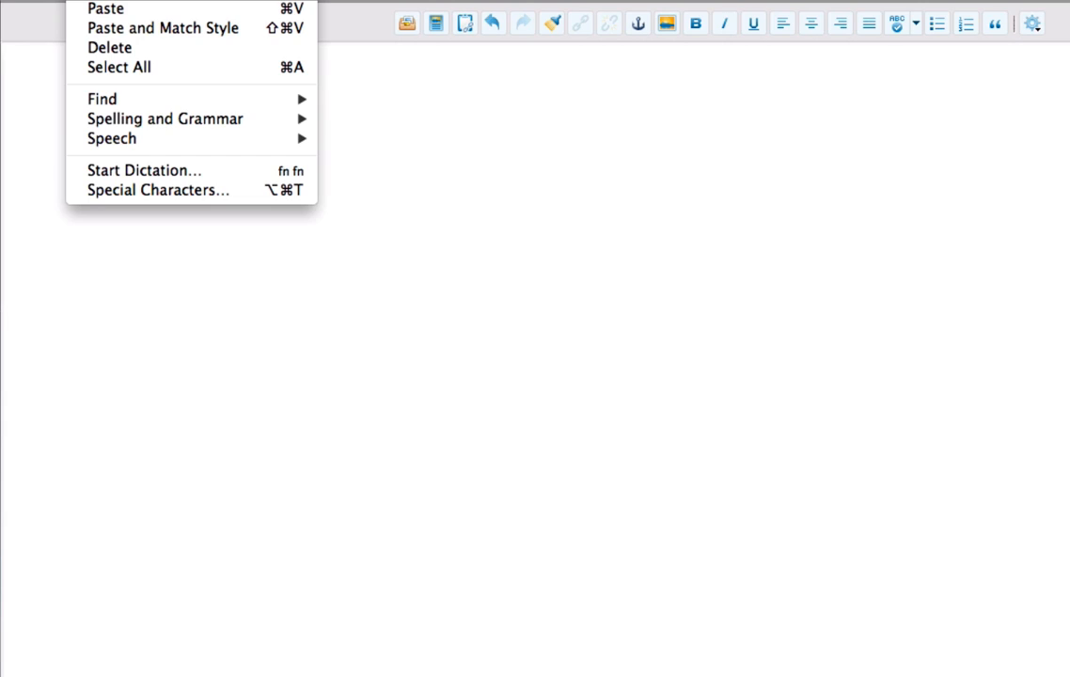
click(115, 8)
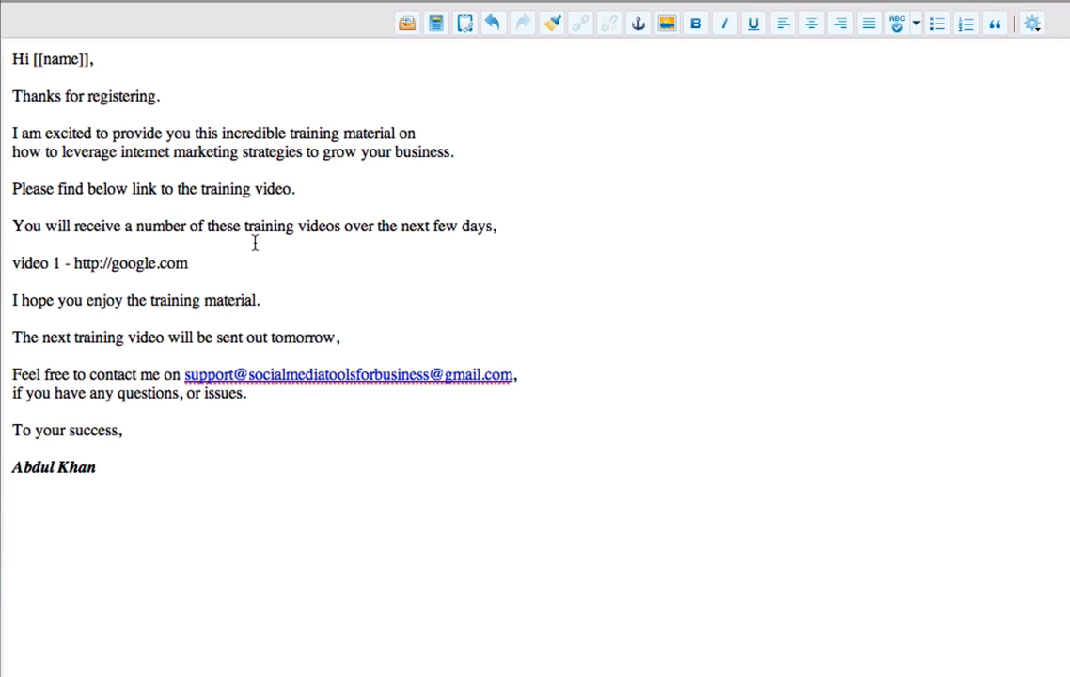
- Renumber the video link line in the pasted email as video 2
click(208, 262)
drag(208, 262, 15, 260)
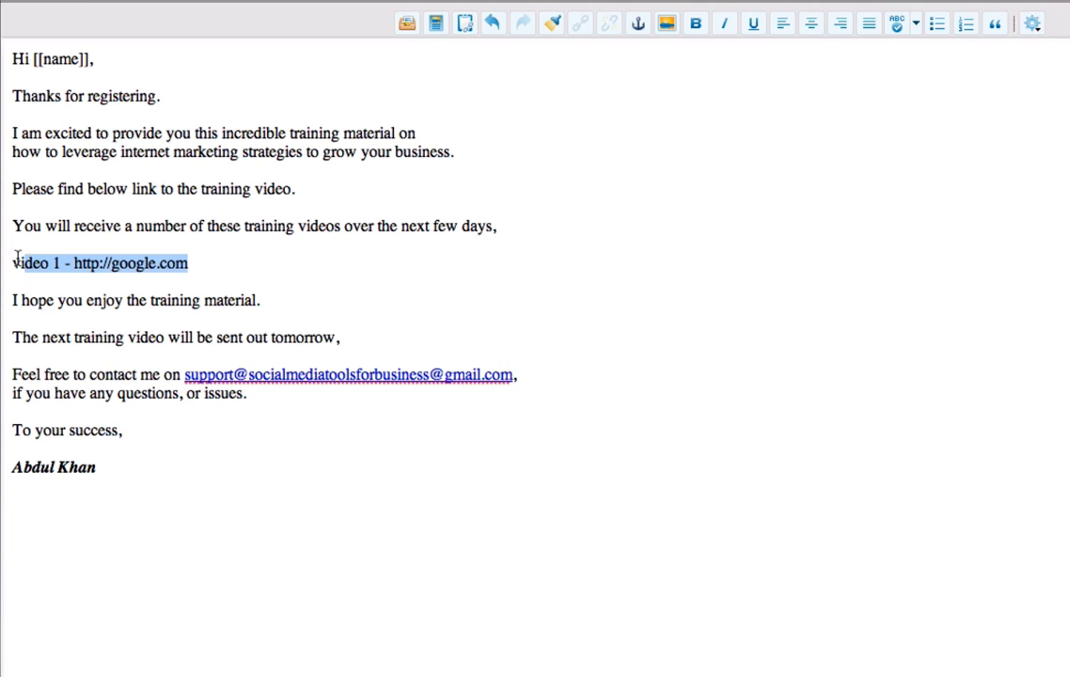
click(63, 263)
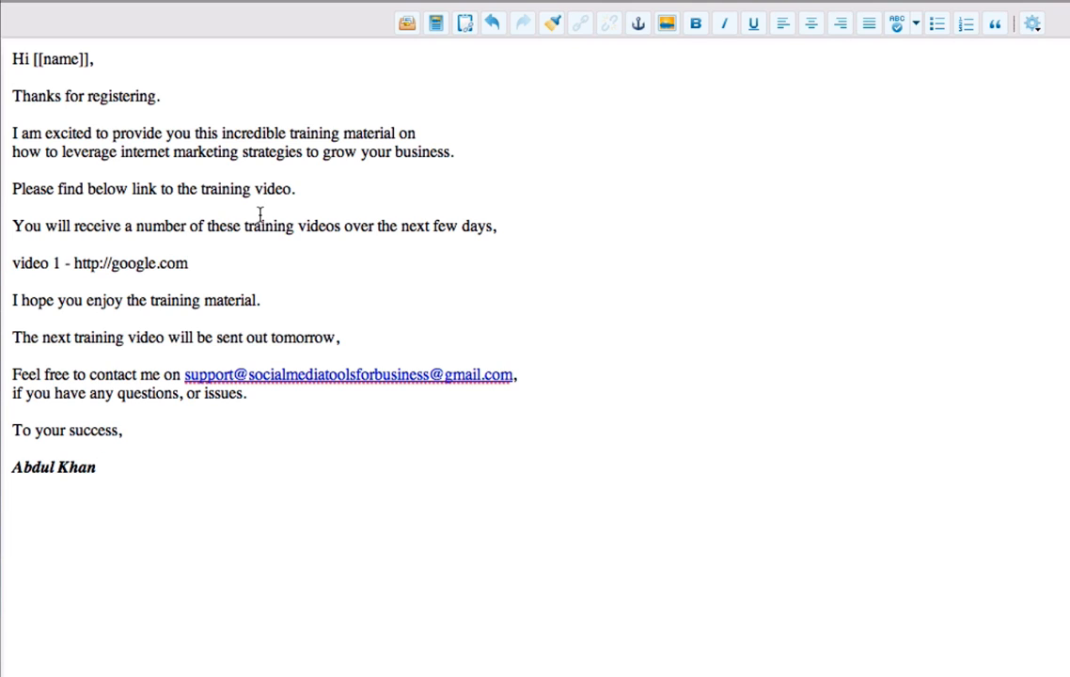
key(Left)
key(BackSpace)
text(2)
drag(368, 344, 13, 331)
click(265, 443)
drag(189, 263, 25, 265)
drag(343, 336, 90, 329)
click(53, 264)
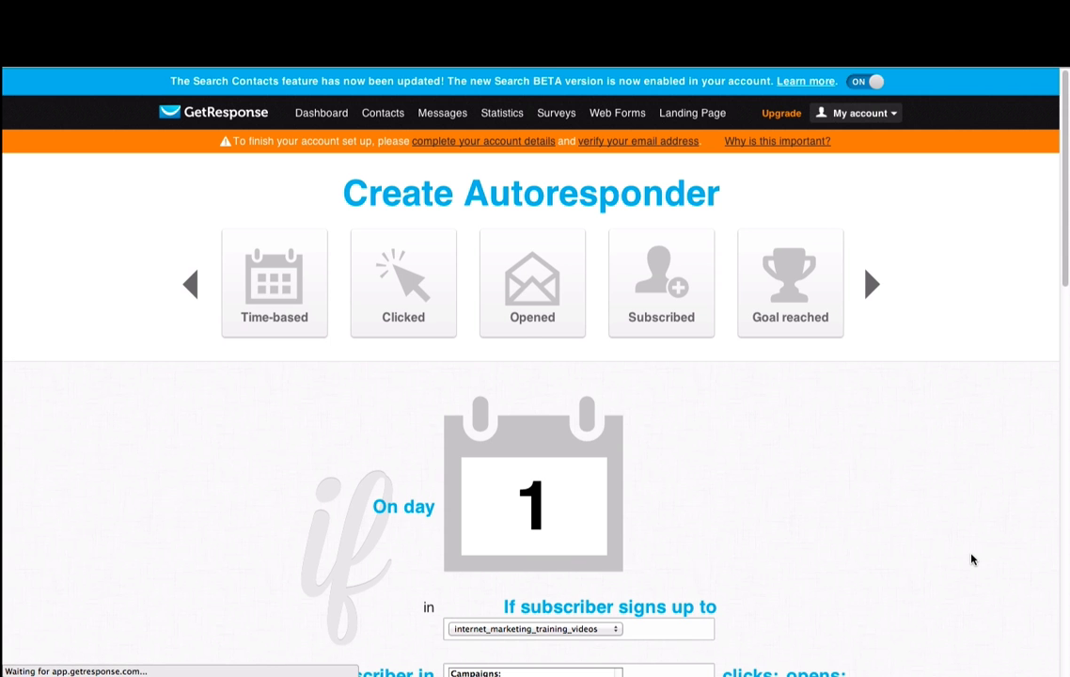
- Save and publish the day 1 autoresponder "day-1video training"
click(815, 630)
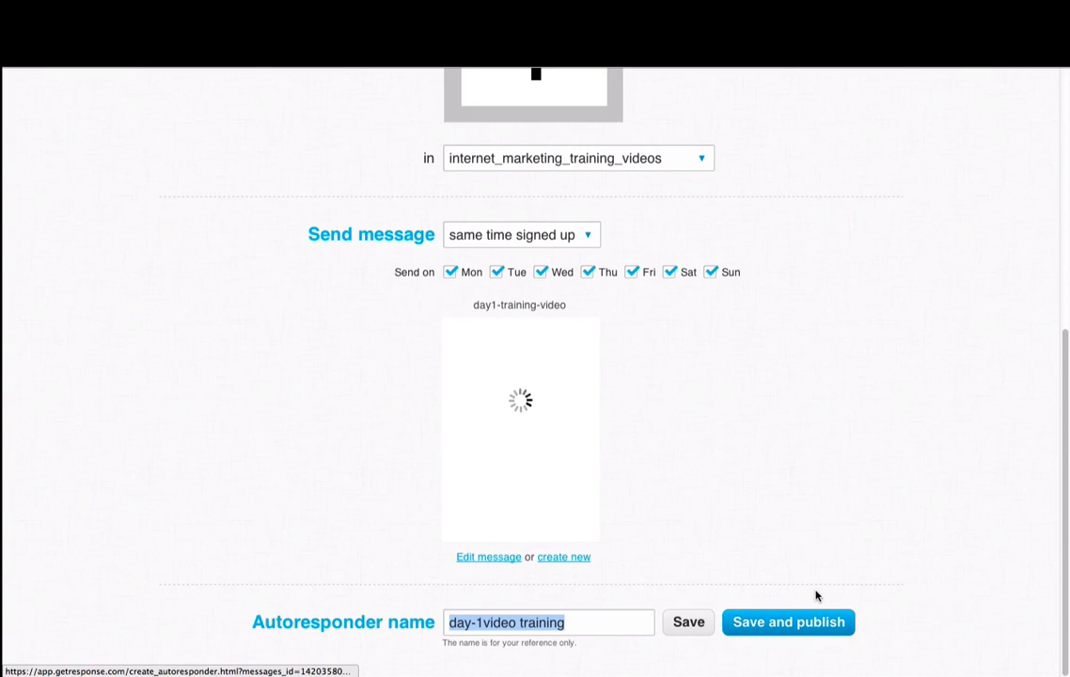